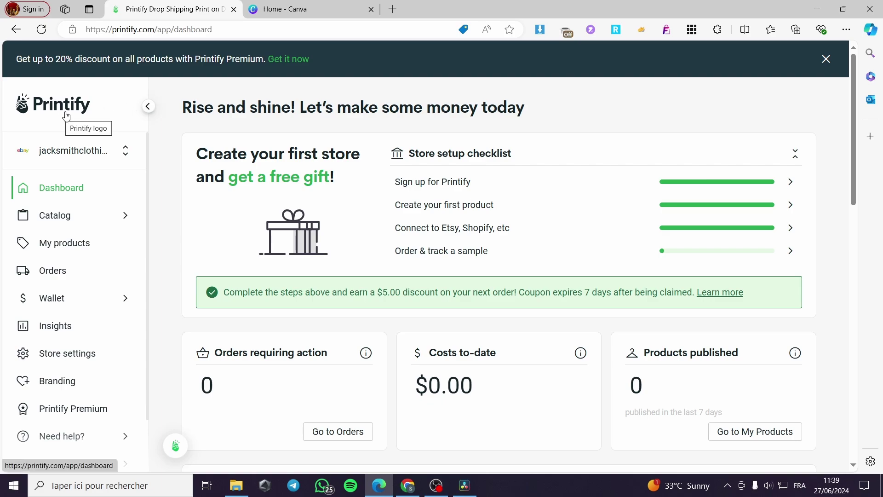
Open the Etsy website in a new browser tab and look over the signed-in account's home page.
left_click(392, 9)
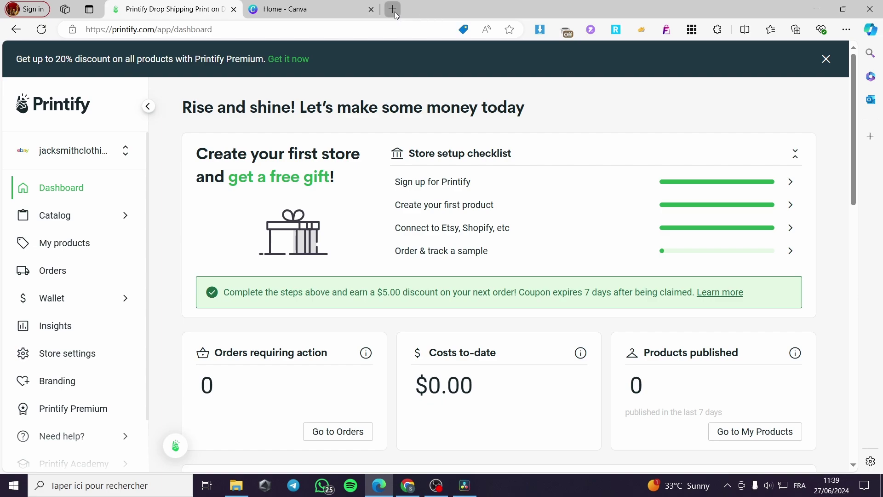
type("etsy")
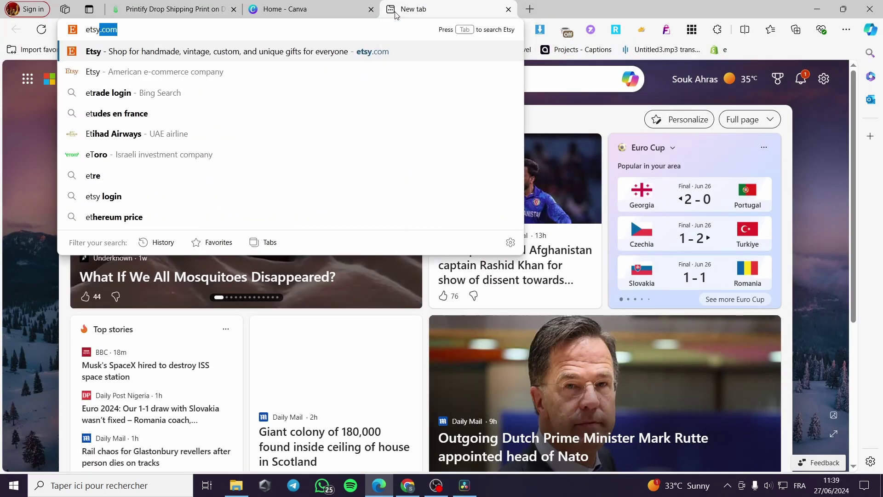
key("Return")
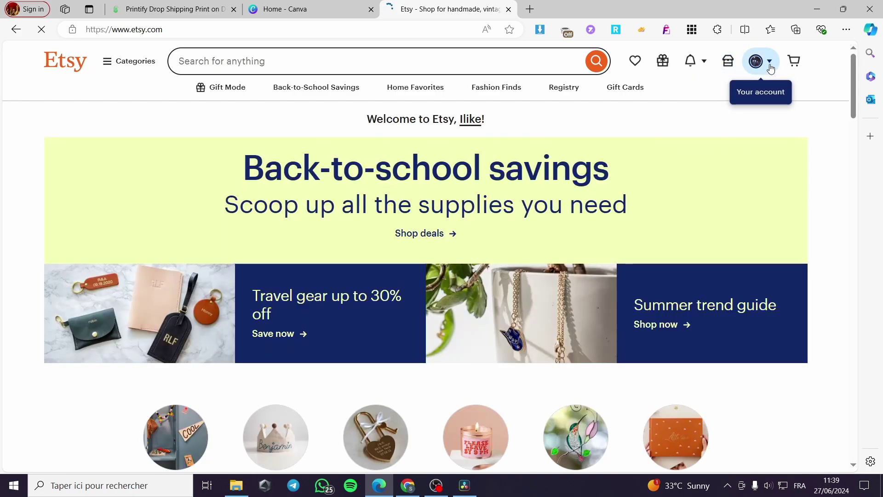
left_click(773, 66)
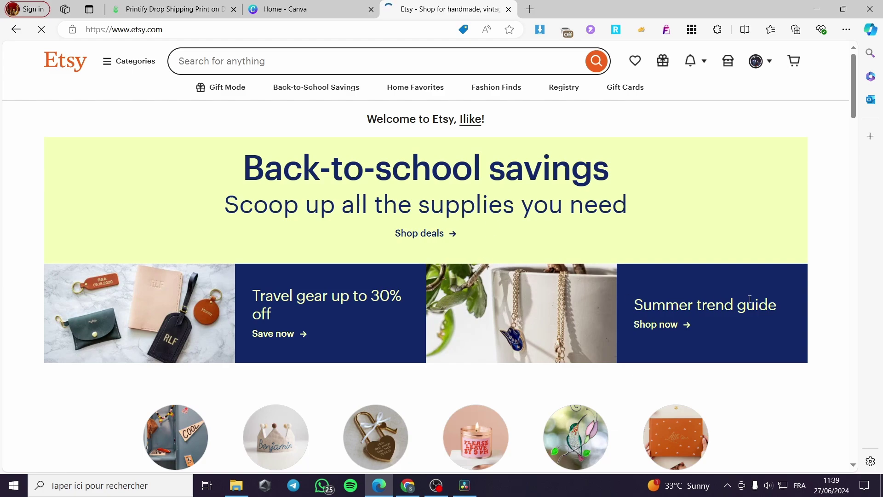
scroll(783, 292, "down", 4)
scroll(765, 293, "up", 4)
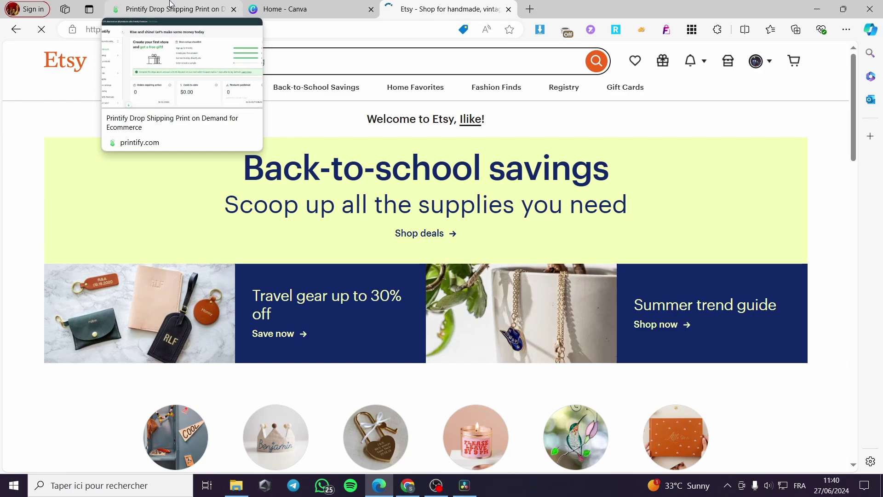
Switch back to Printify and start adding a new store to the account.
left_click(170, 5)
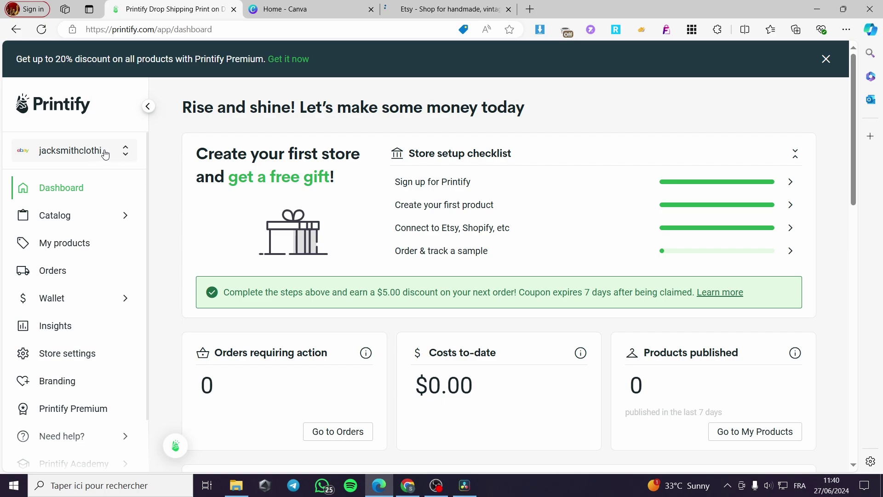
left_click(84, 153)
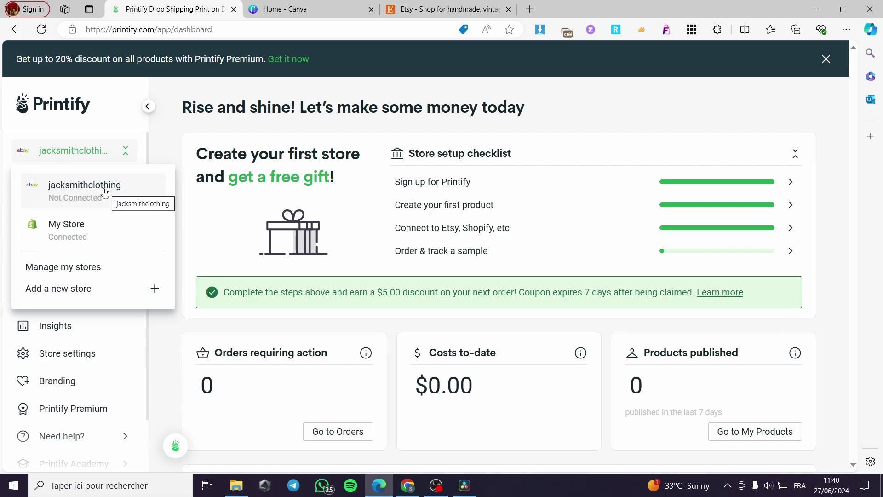
left_click(61, 201)
left_click(115, 295)
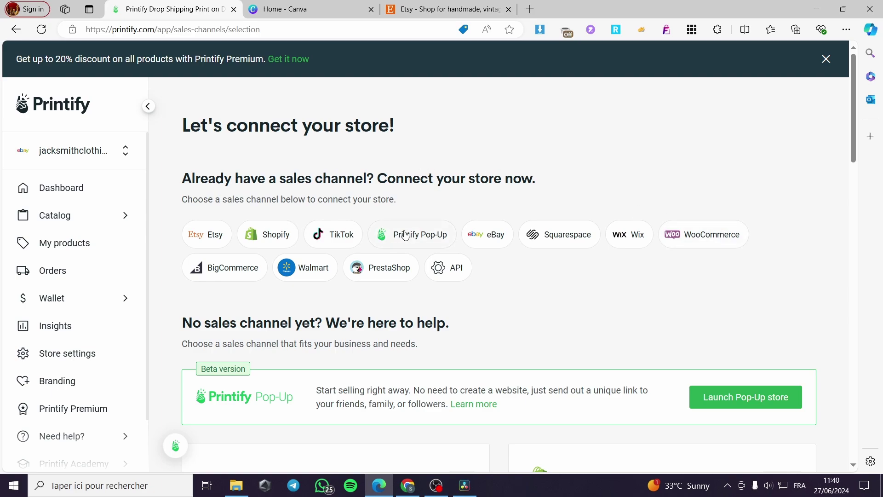
Connect Etsy as the sales channel by granting Printify access to the account, and dismiss the sample-order offer.
left_click(210, 239)
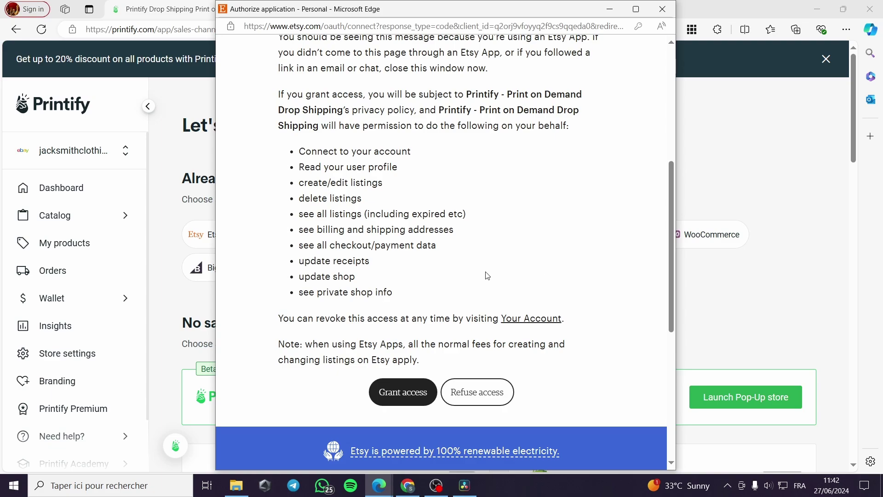
left_click(405, 396)
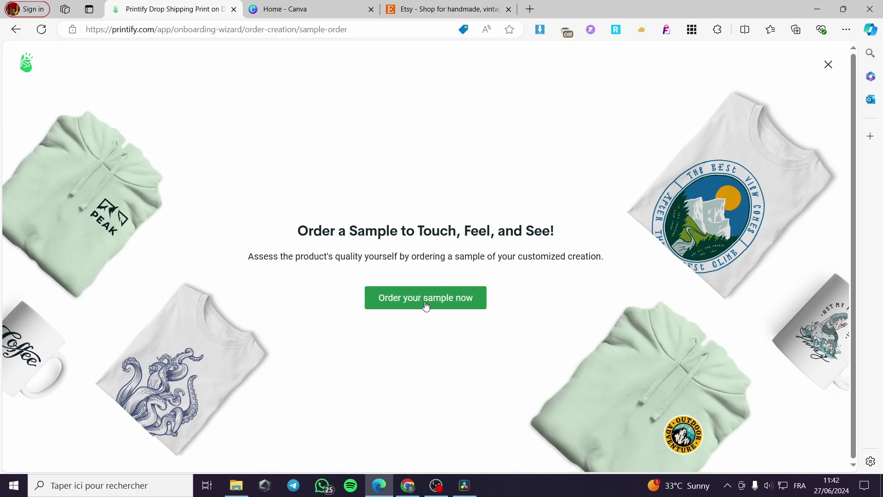
left_click(830, 69)
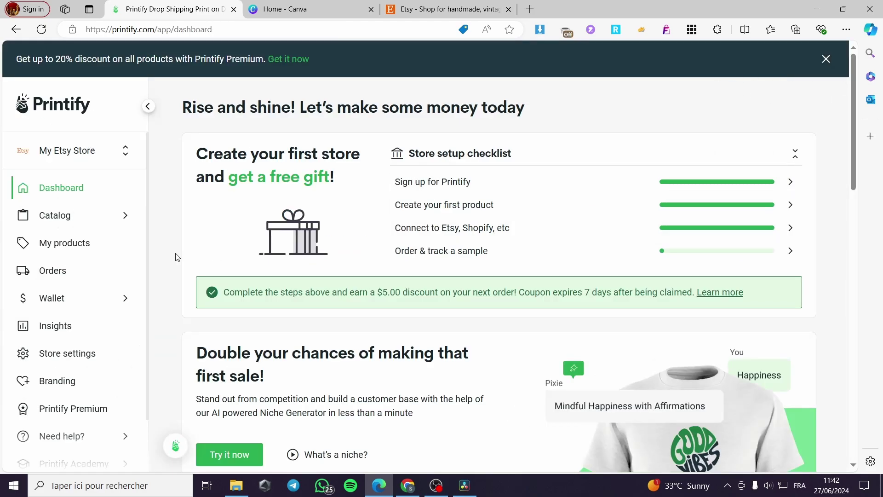
Check the Printify store list for the Etsy store's connection status and look over the dashboard.
left_click(80, 155)
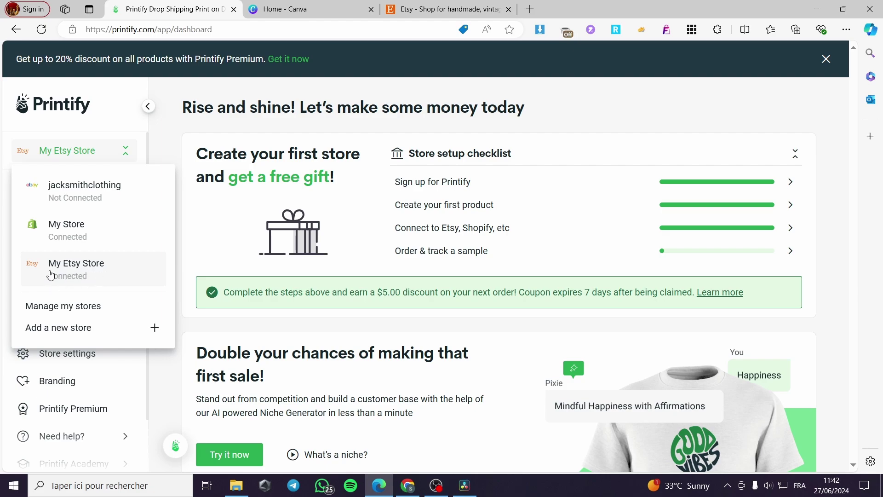
left_click(843, 203)
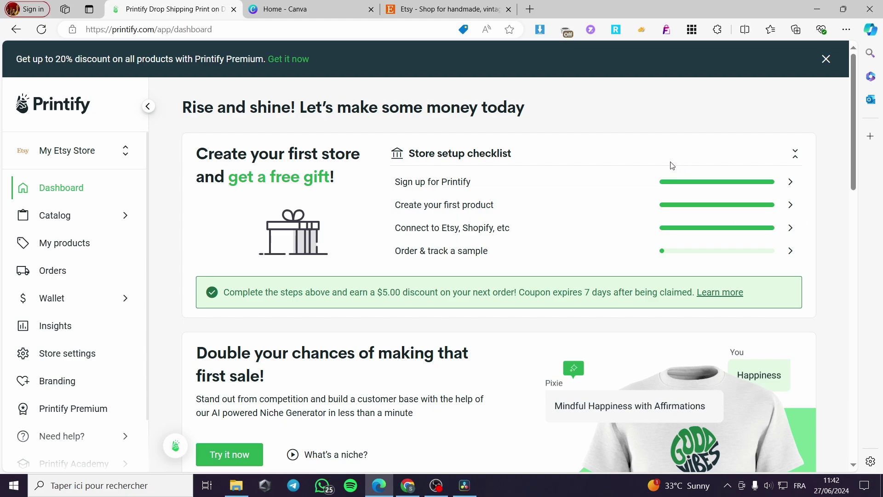
scroll(534, 133, "down", 2)
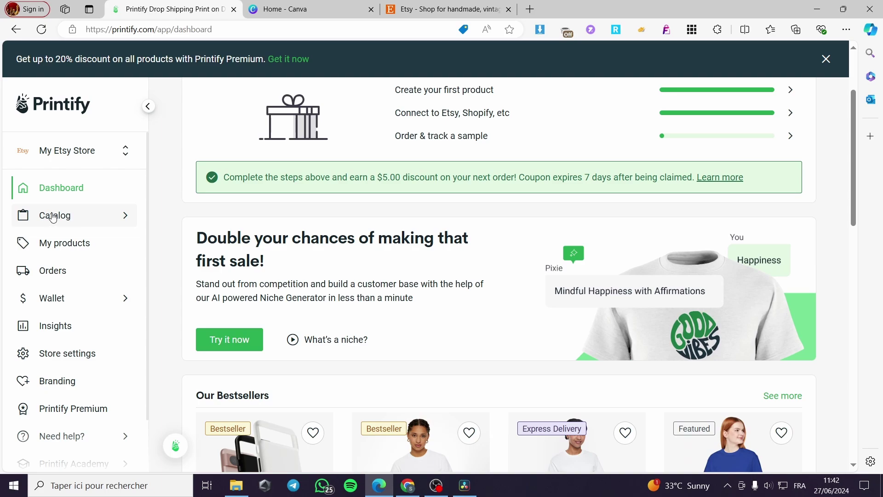
Open the Etsy store's My products page and look through its product list.
mouse_move(48, 219)
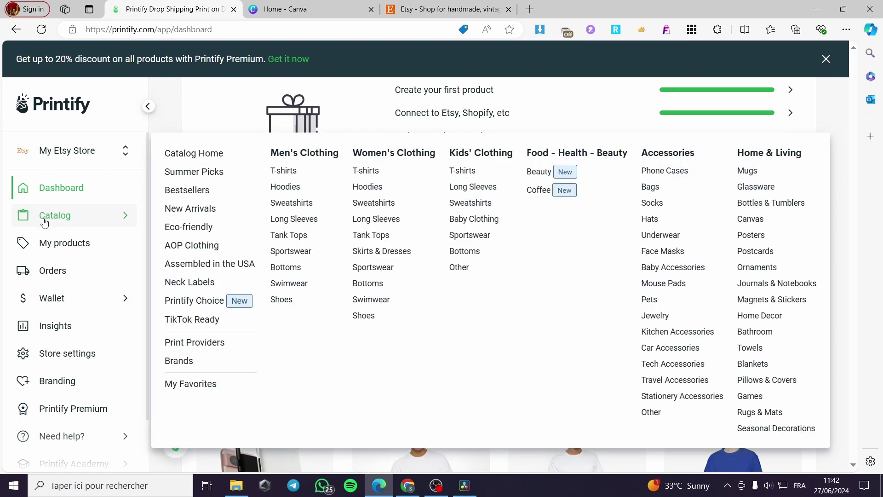
left_click(52, 249)
scroll(391, 285, "down", 3)
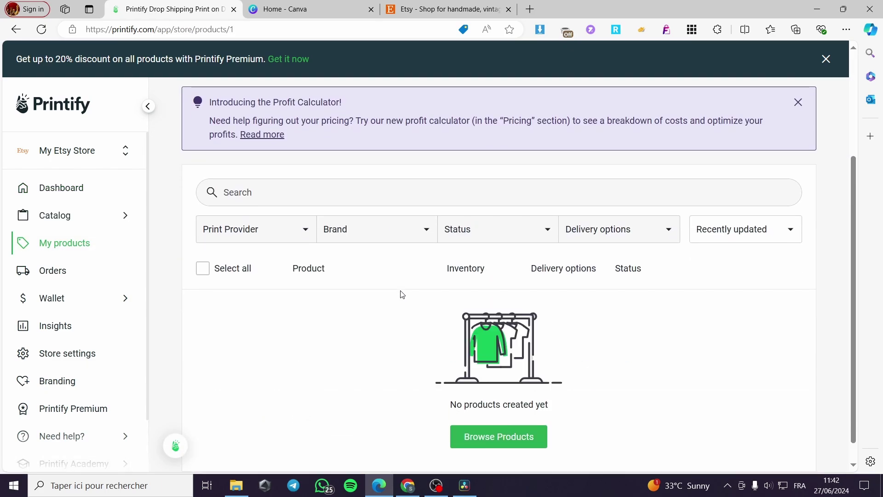
scroll(574, 350, "down", 1)
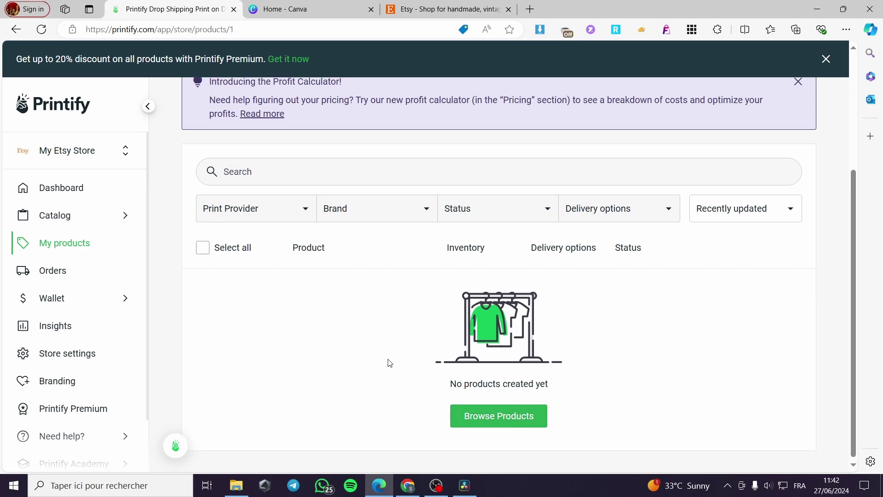
scroll(388, 360, "up", 5)
Browse the Summer Picks category of the catalog and open the Unisex Softstyle T-Shirt by Gildan.
left_click(81, 219)
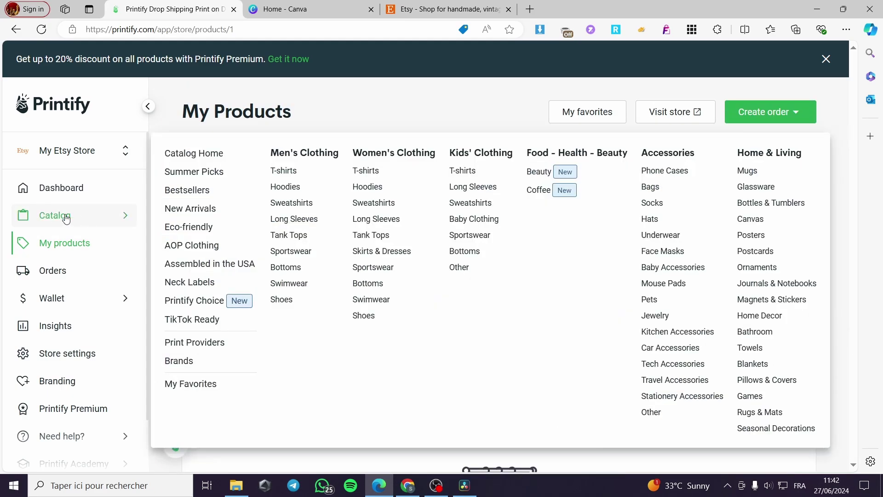
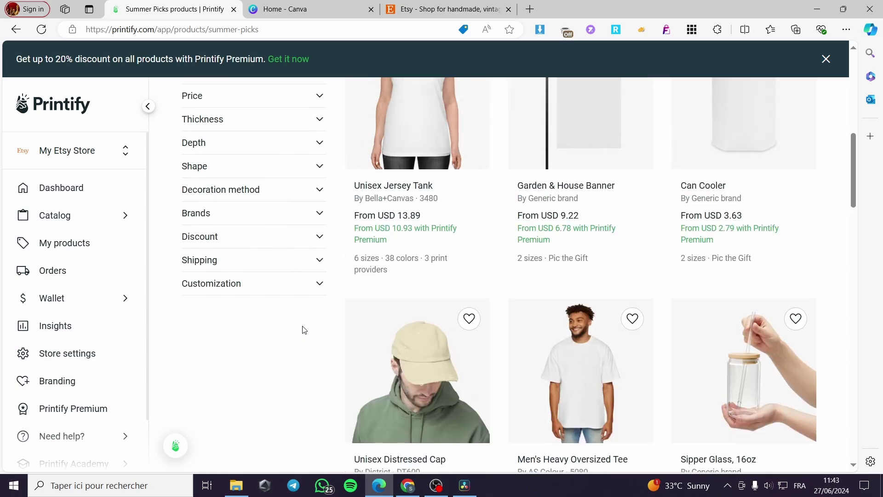
scroll(305, 322, "down", 8)
scroll(308, 320, "down", 5)
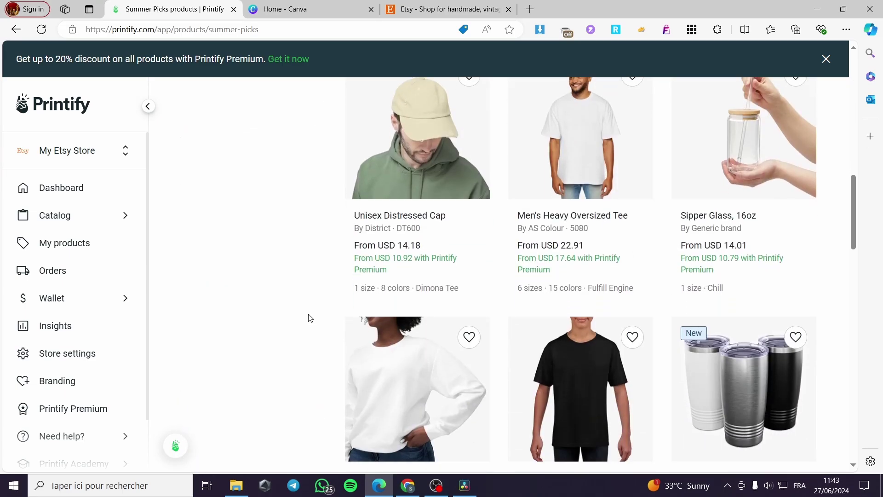
scroll(607, 306, "down", 5)
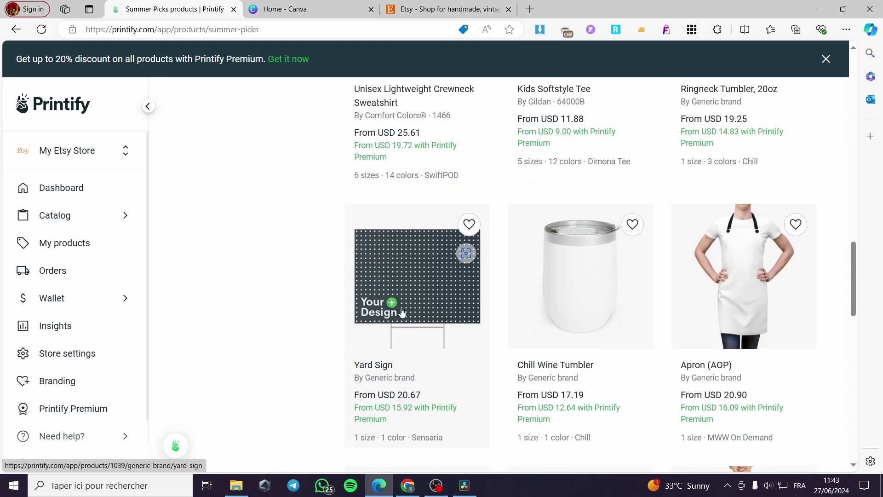
scroll(393, 312, "up", 15)
scroll(458, 338, "up", 4)
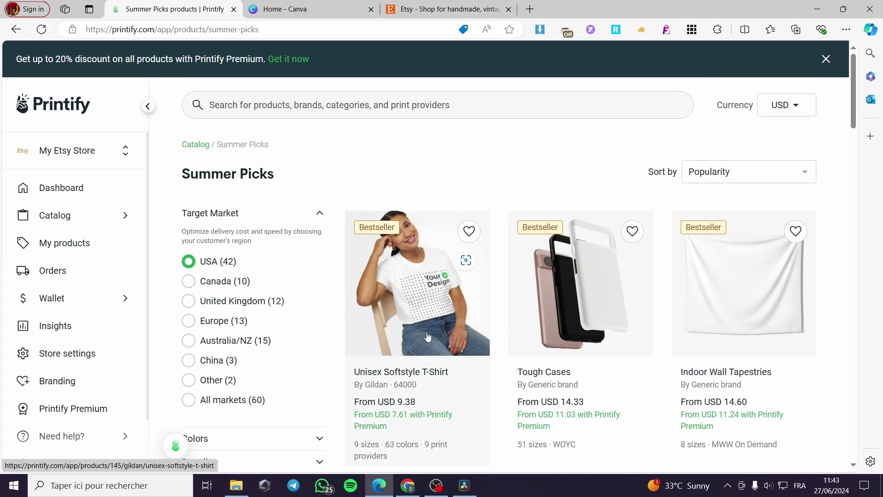
left_click(411, 293)
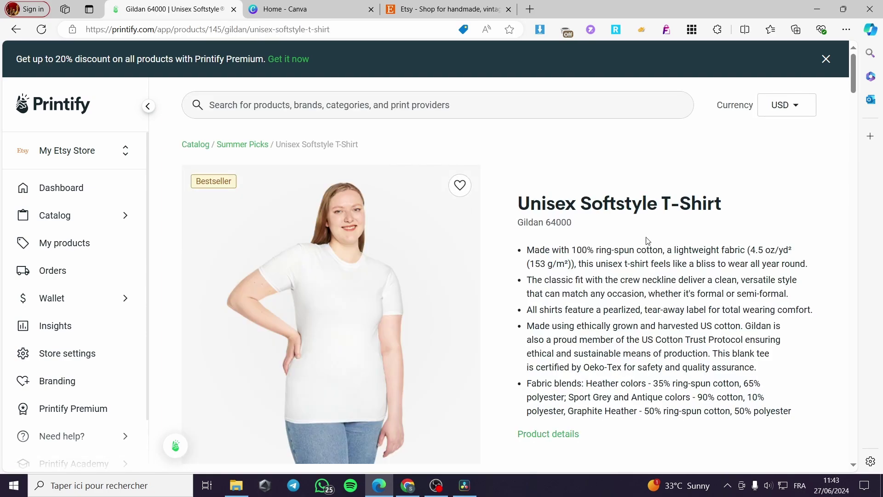
Read the T-shirt's description and preview the product photo of the seated man wearing it.
scroll(565, 273, "down", 2)
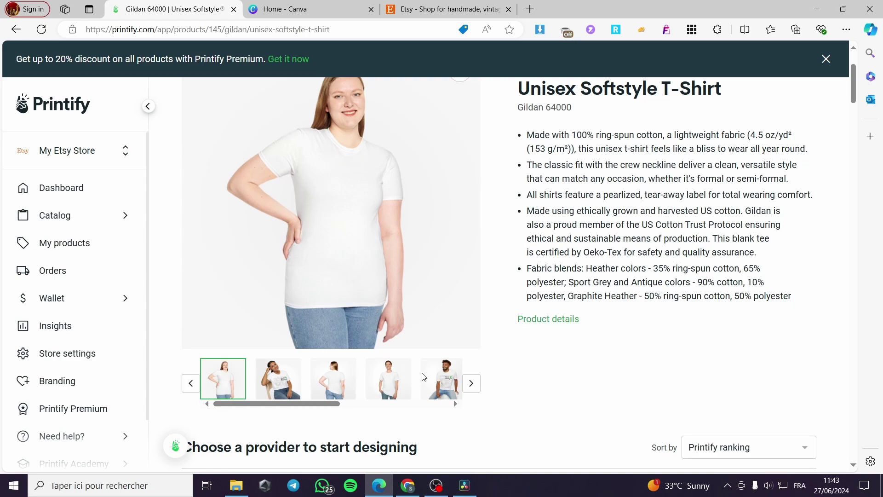
left_click(446, 381)
scroll(570, 313, "down", 2)
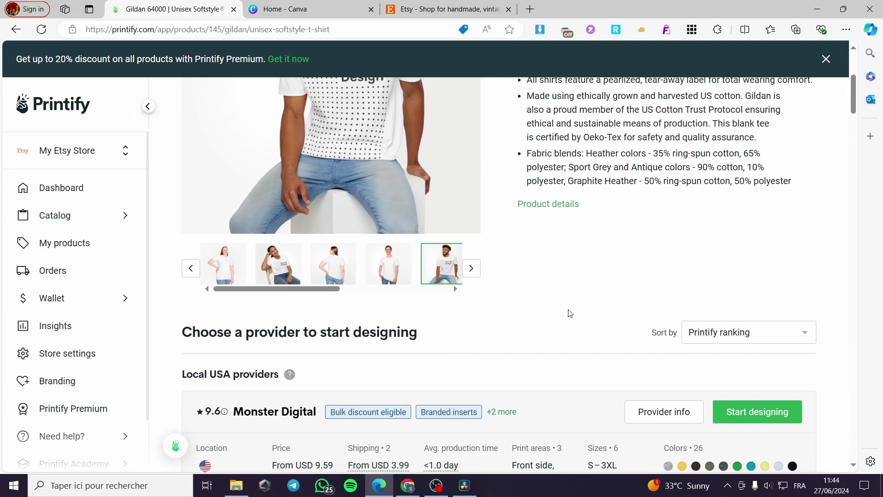
Compare the local USA print providers for the T-shirt by rating, price, shipping, production time, print areas, sizes and colors.
scroll(561, 306, "down", 3)
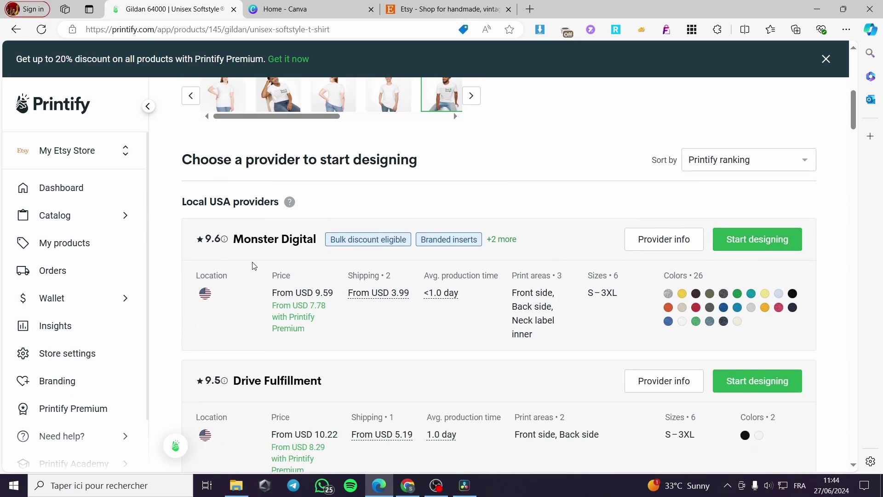
scroll(328, 283, "down", 1)
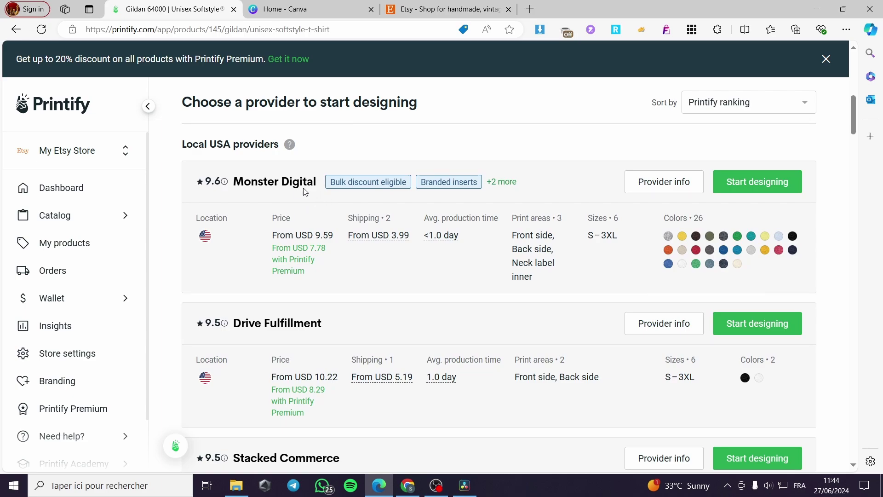
scroll(291, 186, "down", 8)
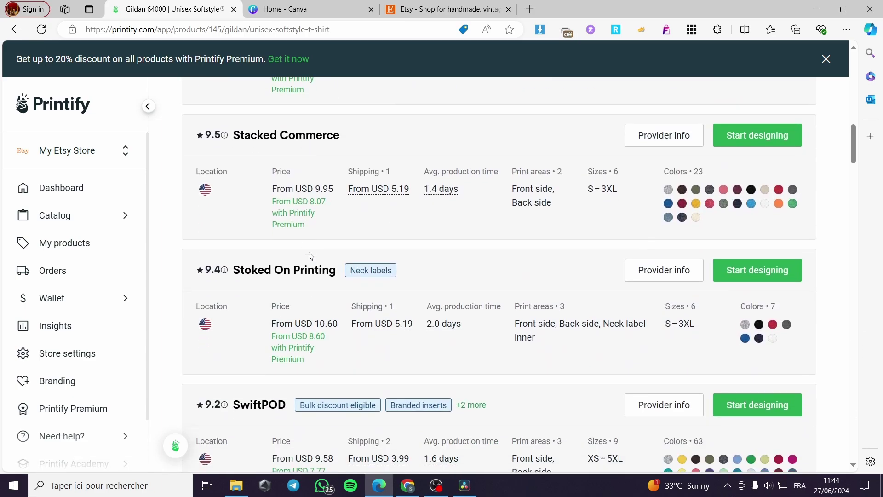
scroll(338, 249, "up", 8)
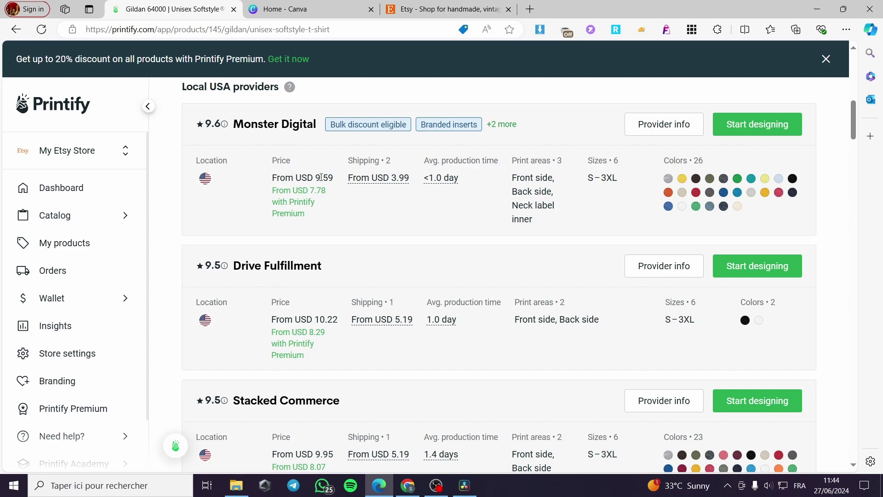
scroll(750, 234, "up", 1)
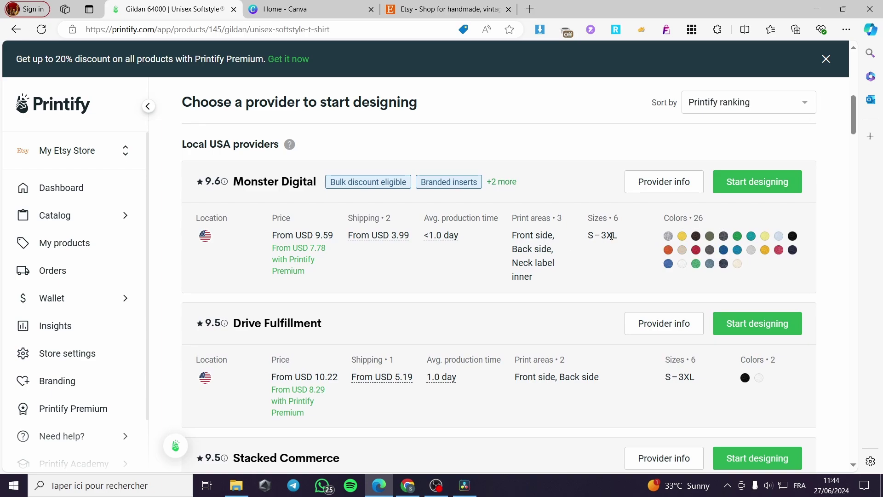
scroll(608, 233, "down", 2)
scroll(581, 215, "up", 1)
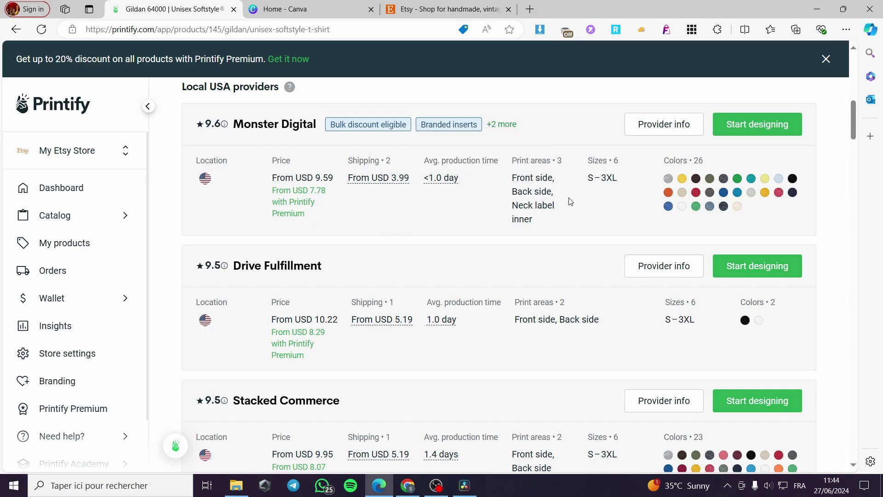
mouse_move(456, 186)
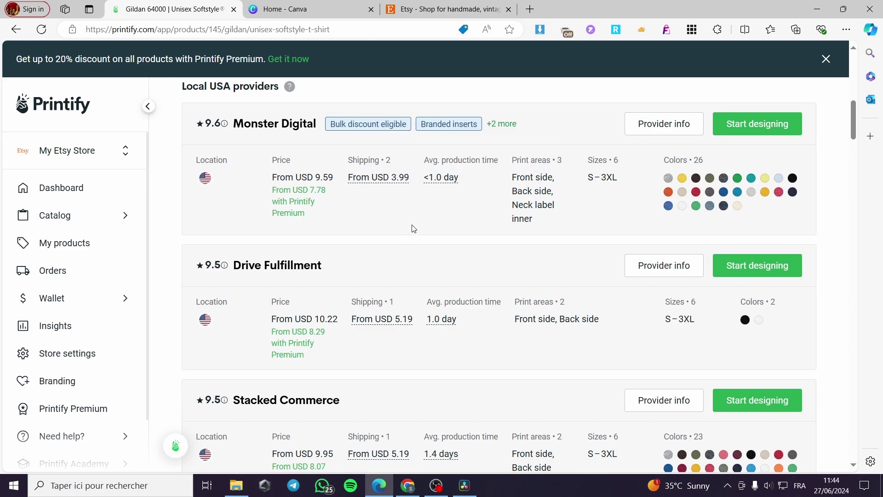
scroll(413, 239, "down", 3)
scroll(391, 294, "down", 2)
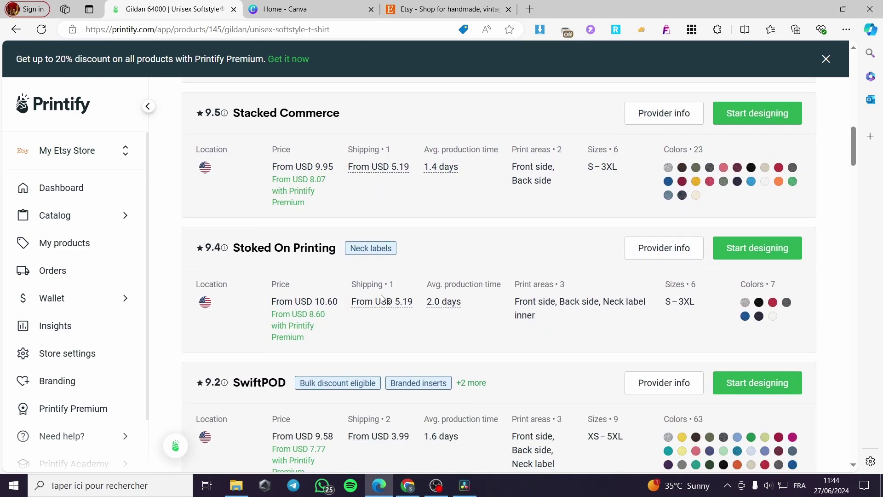
scroll(383, 298, "down", 2)
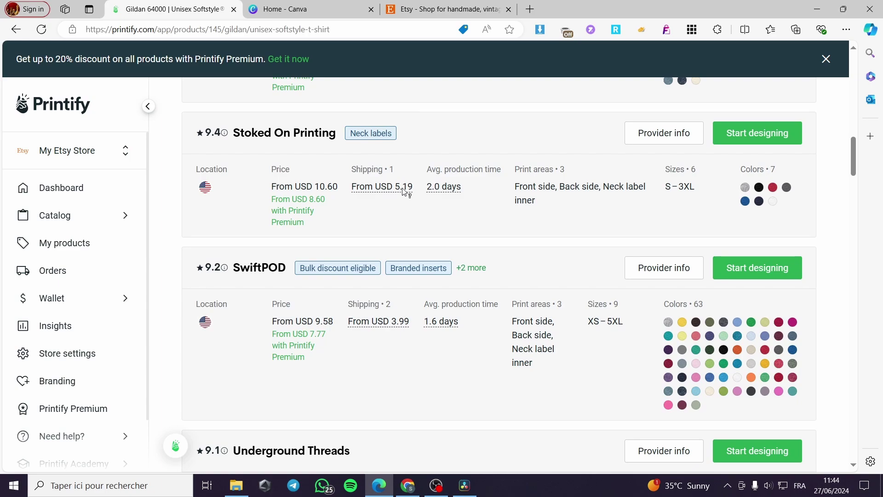
scroll(415, 332, "down", 1)
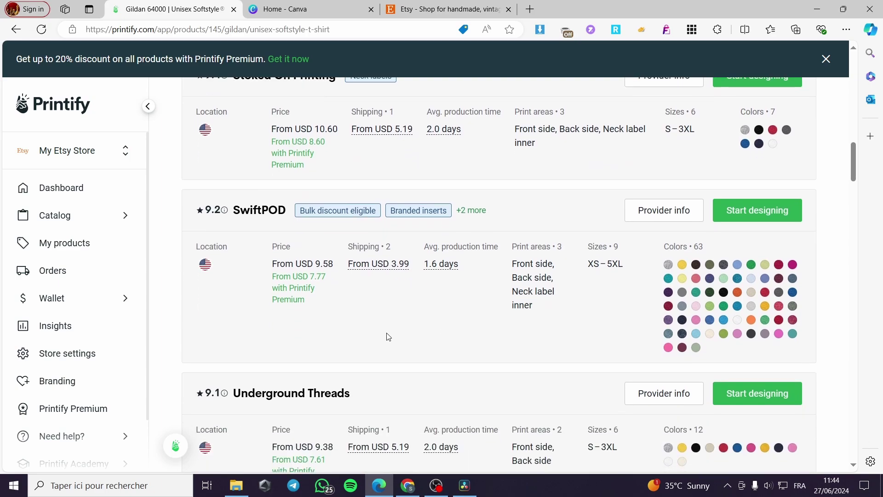
Start designing the T-shirt with the Monster Digital provider, skipping the product creator tour and hiding the neck label tips.
scroll(401, 336, "up", 8)
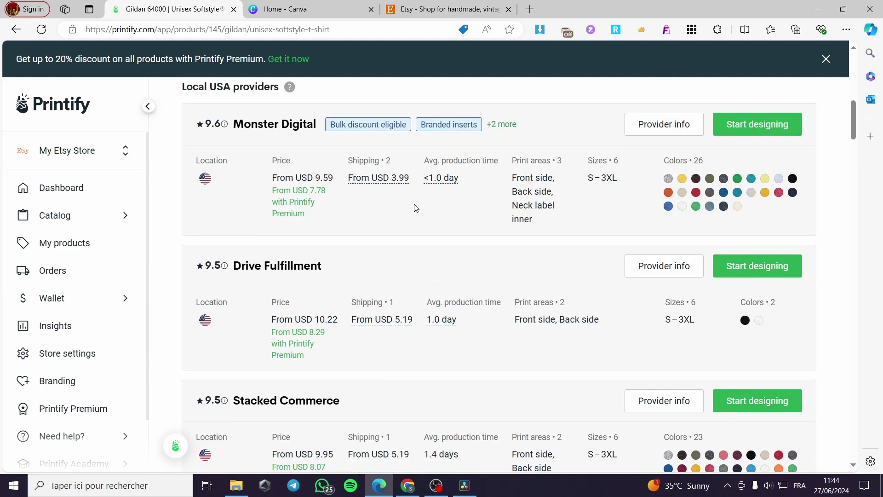
left_click(768, 130)
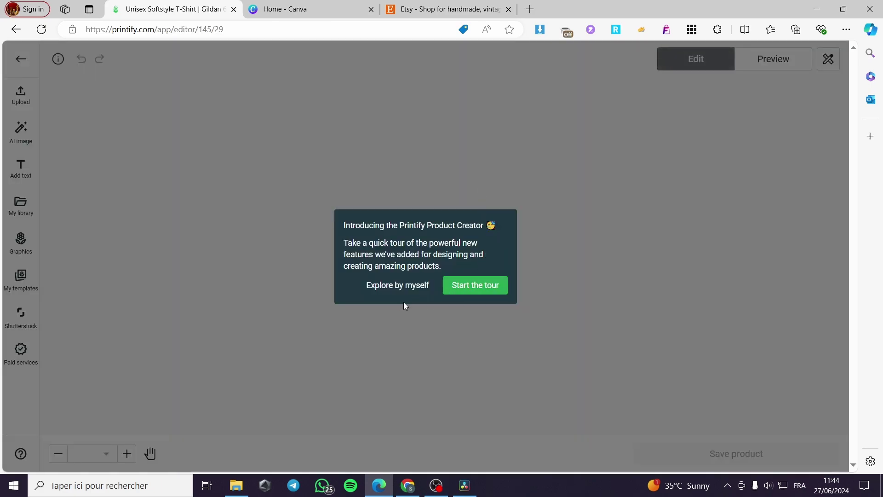
left_click(408, 288)
left_click(164, 407)
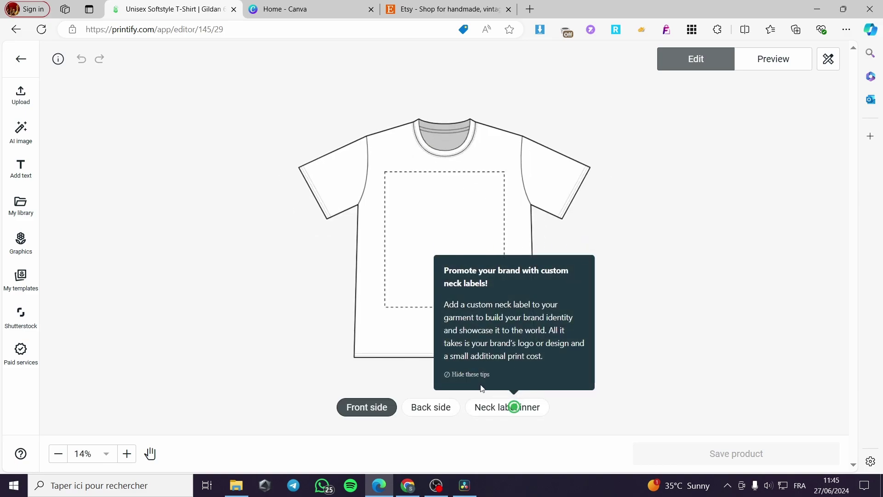
left_click(468, 375)
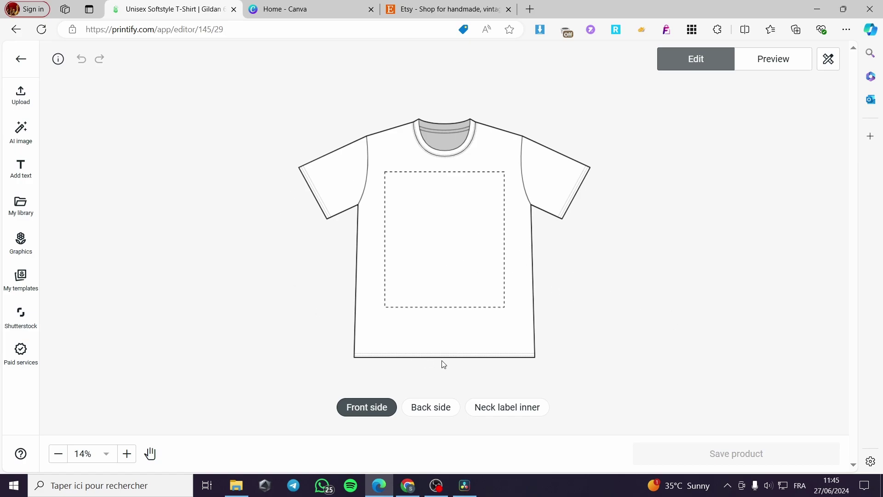
View the T-shirt's back side and inner neck label print areas, return to the front side and dismiss the image error.
left_click(446, 415)
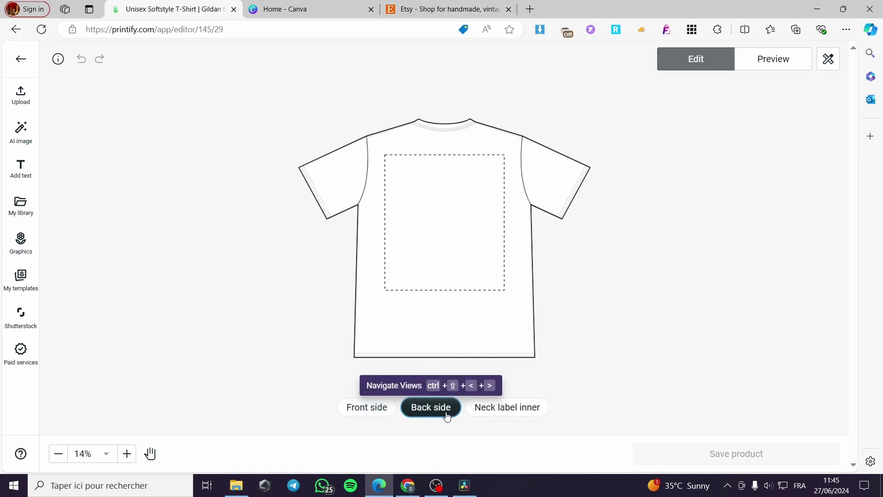
left_click(501, 415)
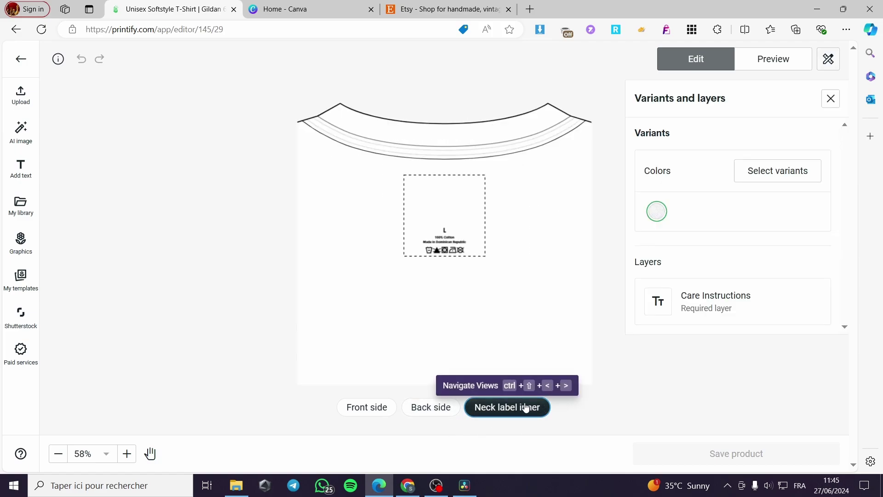
left_click(366, 409)
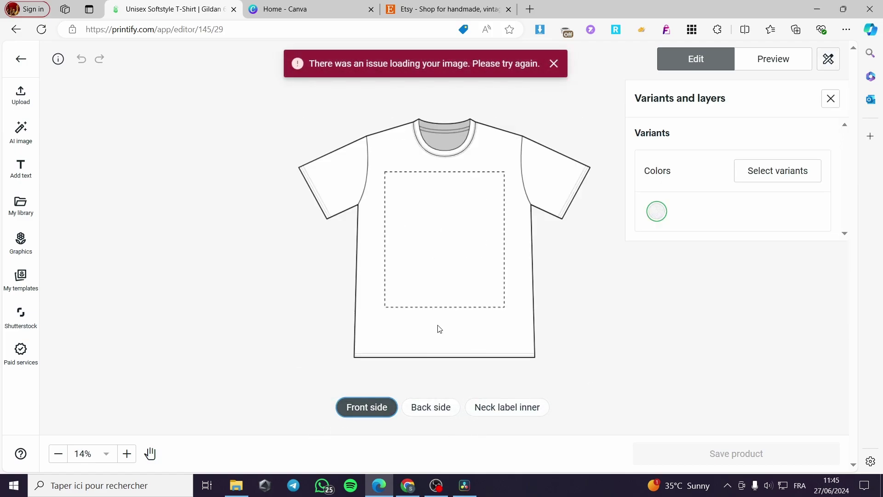
left_click(550, 70)
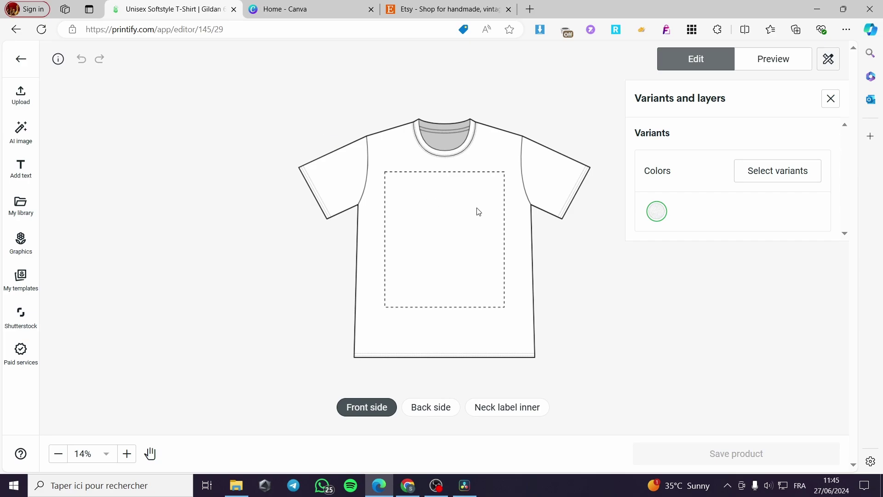
Switch to Canva and look through the recent designs on its home page.
left_click(331, 6)
mouse_move(269, 63)
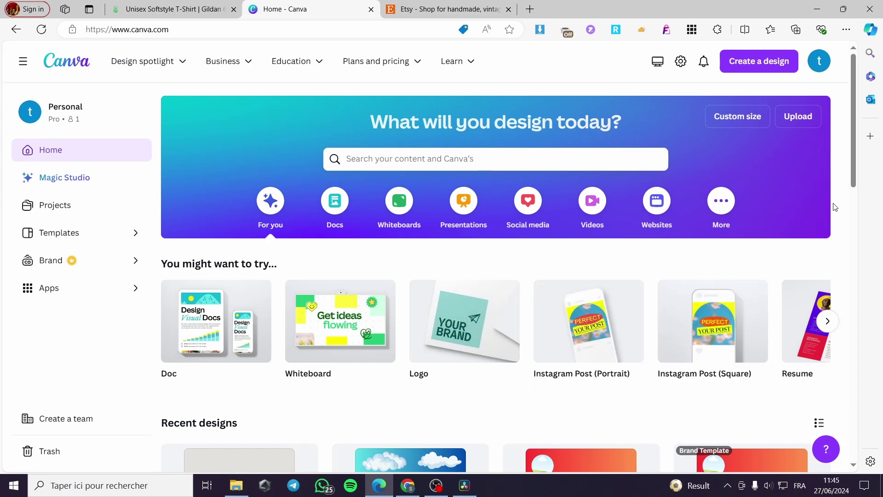
scroll(597, 257, "down", 2)
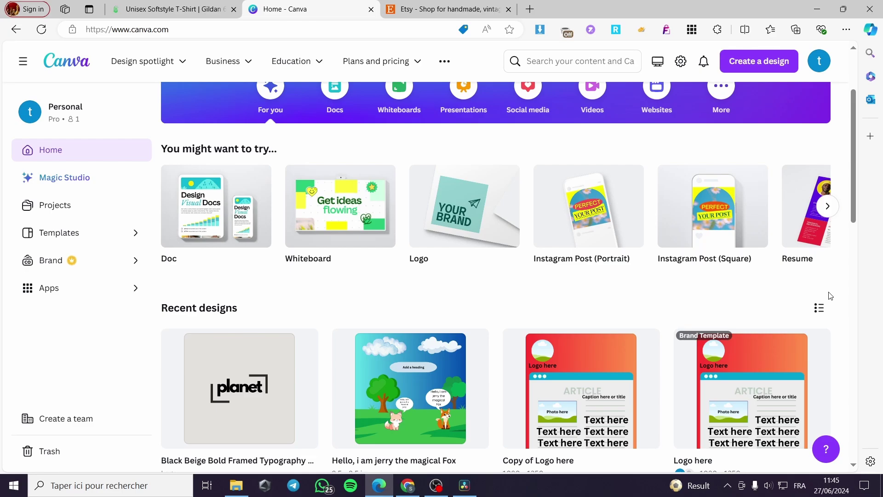
scroll(830, 296, "down", 1)
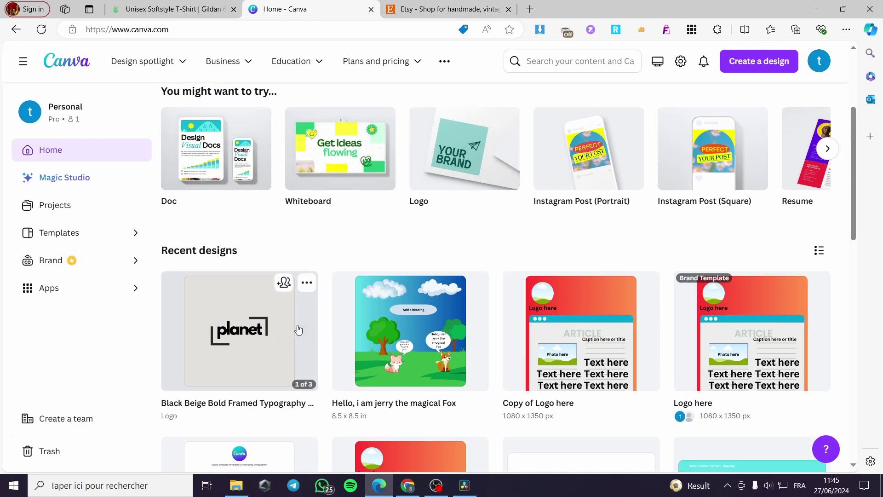
scroll(250, 347, "down", 4)
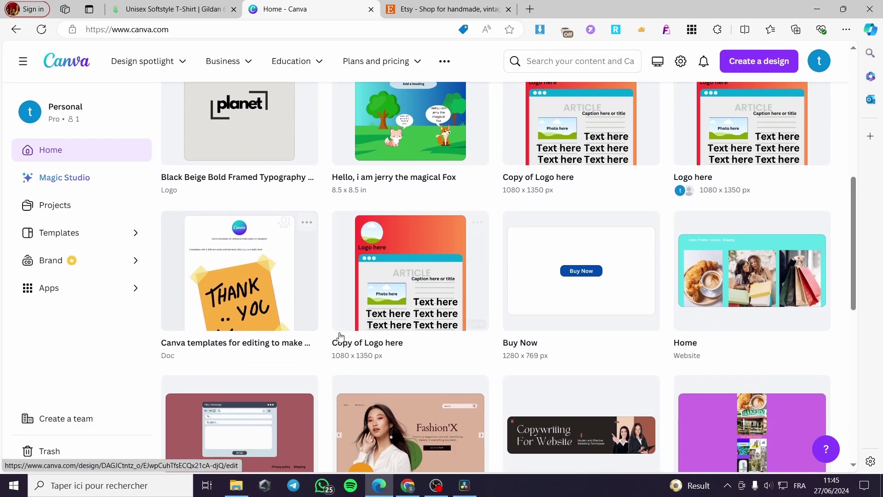
scroll(623, 381, "down", 1)
scroll(242, 308, "up", 8)
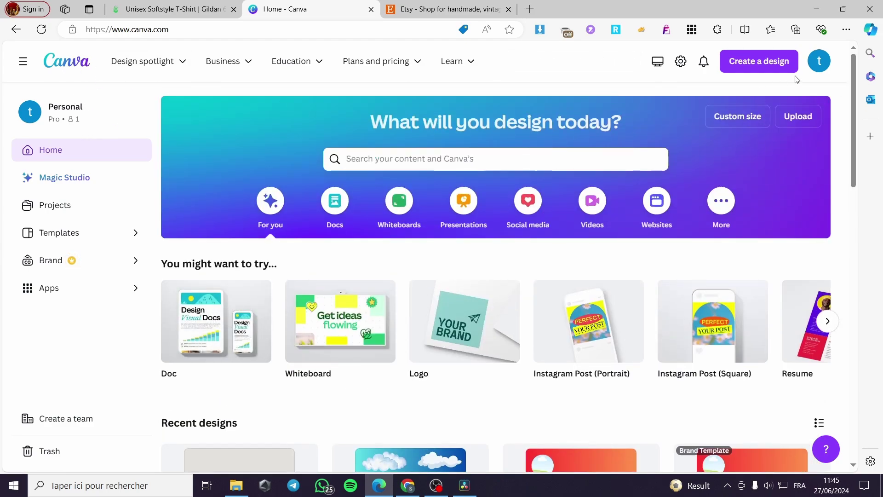
Search Canva for "tshirt design".
left_click(462, 159)
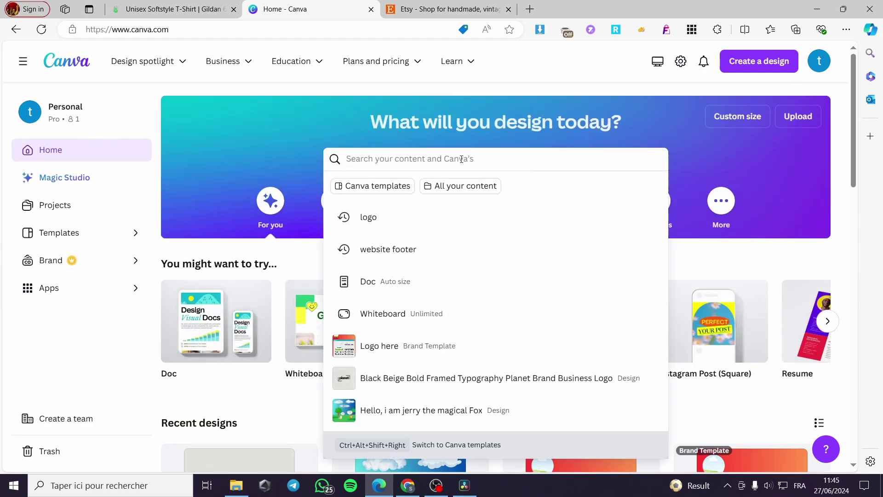
type("t")
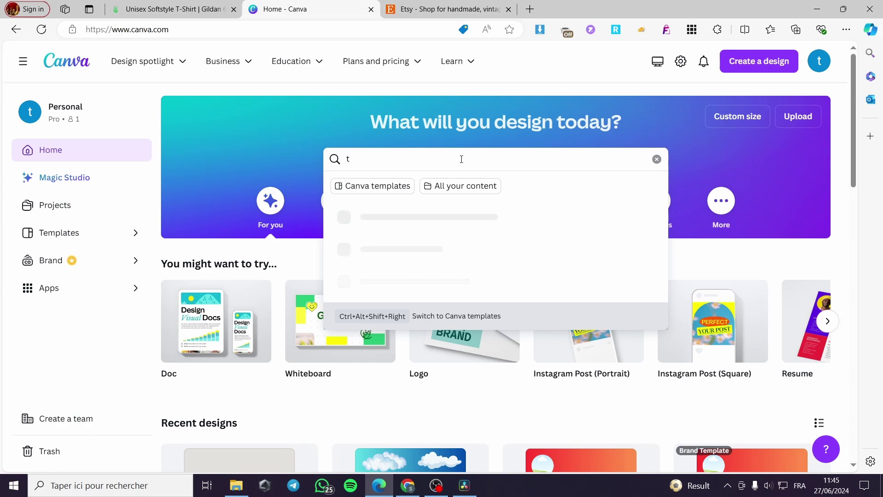
type("shirt ")
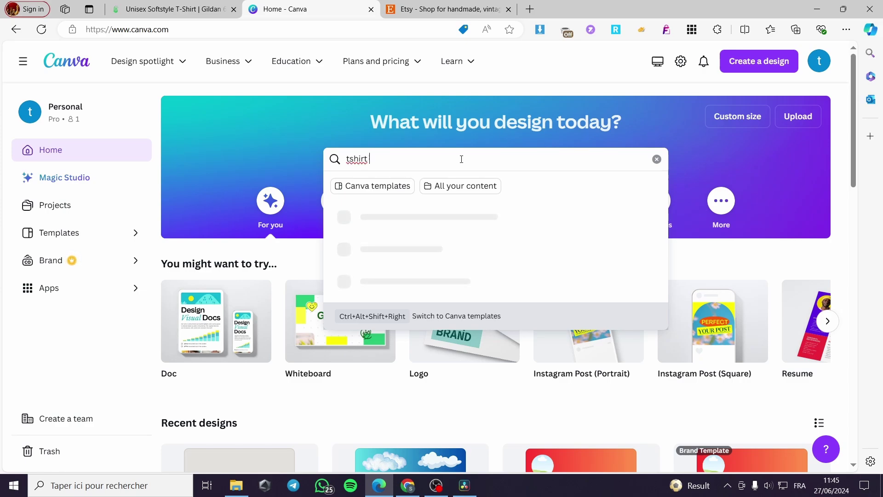
type("design")
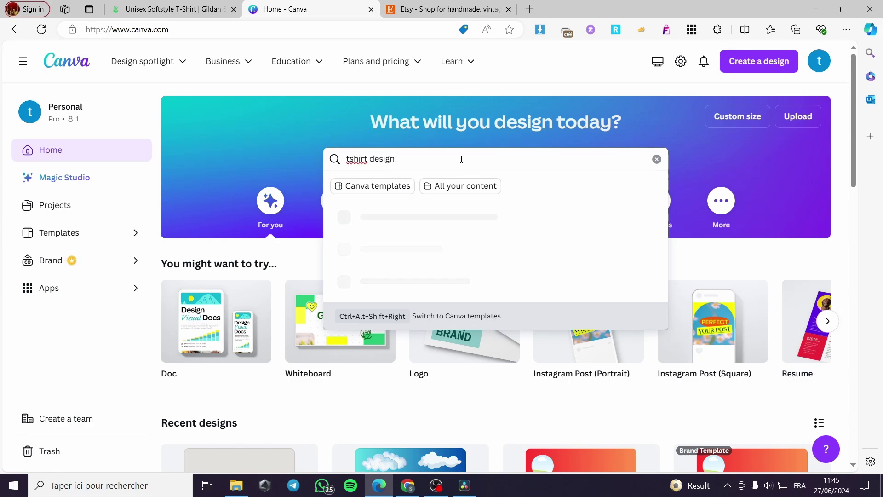
key("Return")
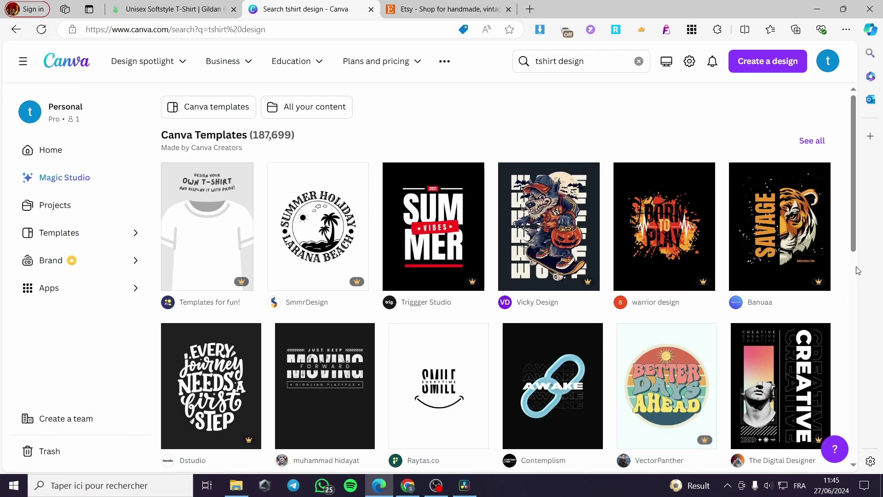
Browse the T-shirt design templates in the search results, expanding the list to show more of them.
scroll(452, 245, "down", 4)
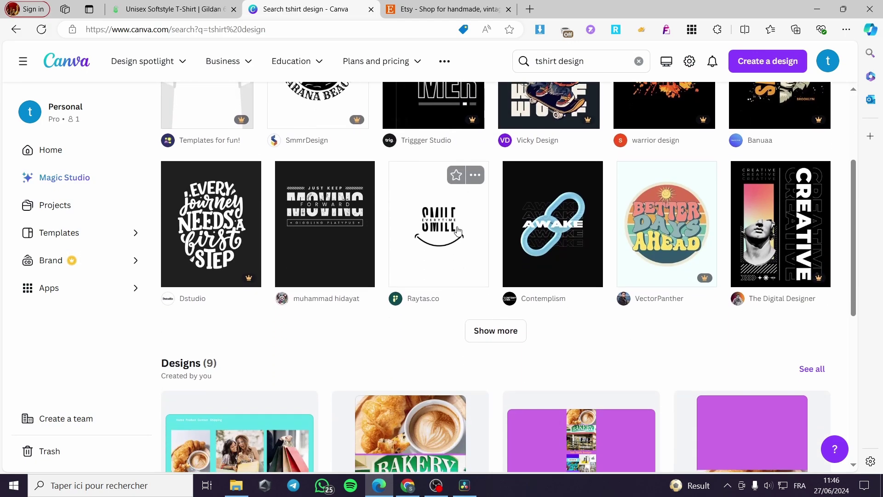
scroll(707, 253, "down", 3)
scroll(706, 254, "up", 5)
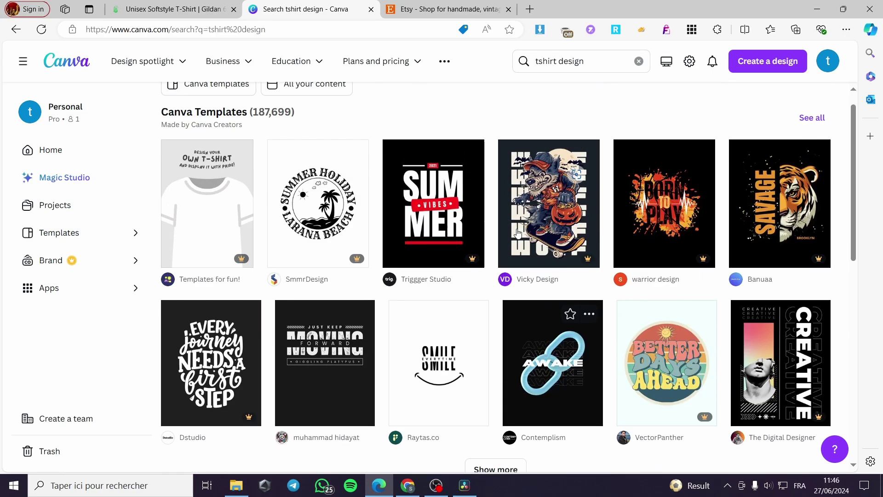
scroll(502, 325, "down", 3)
left_click(497, 323)
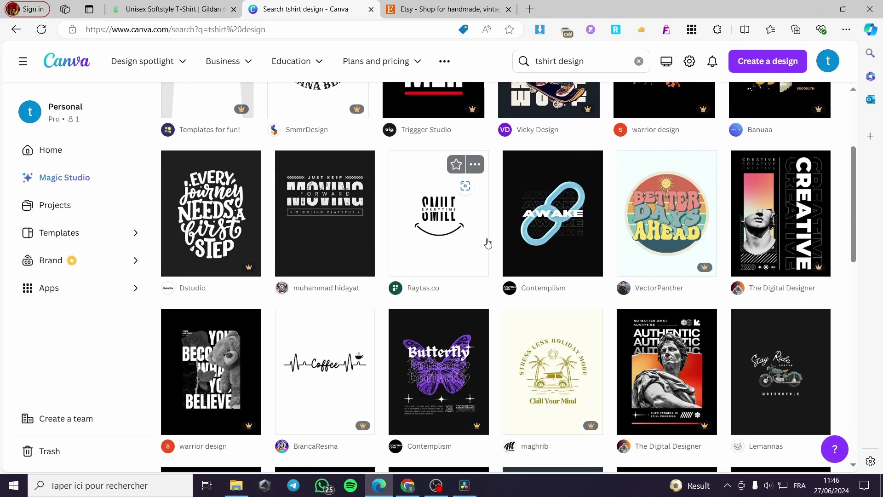
scroll(466, 210, "down", 2)
scroll(465, 211, "down", 3)
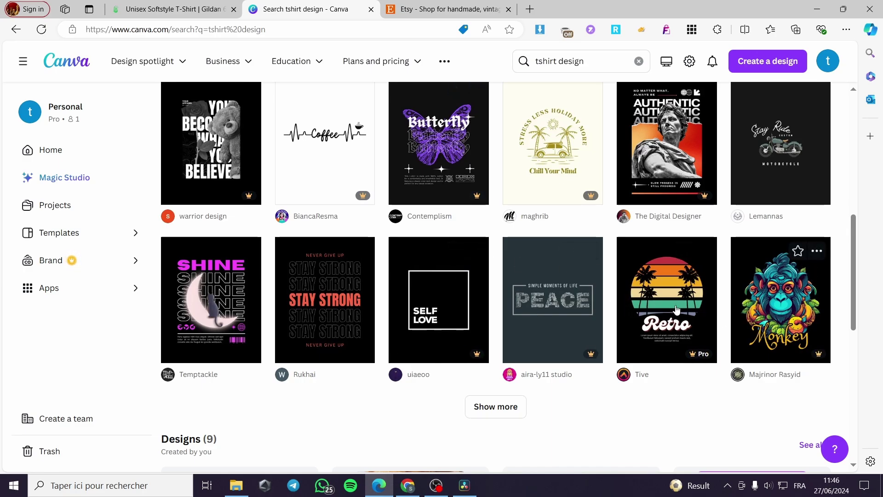
scroll(594, 281, "up", 5)
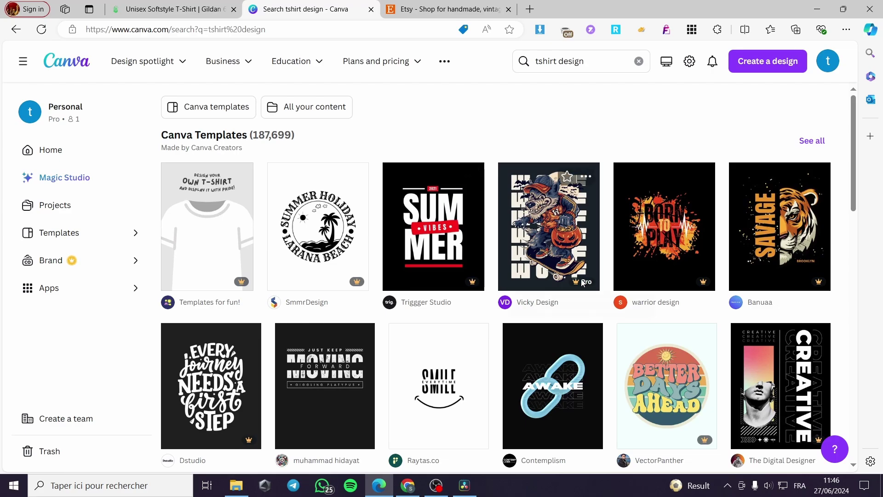
scroll(744, 239, "down", 4)
scroll(744, 239, "down", 5)
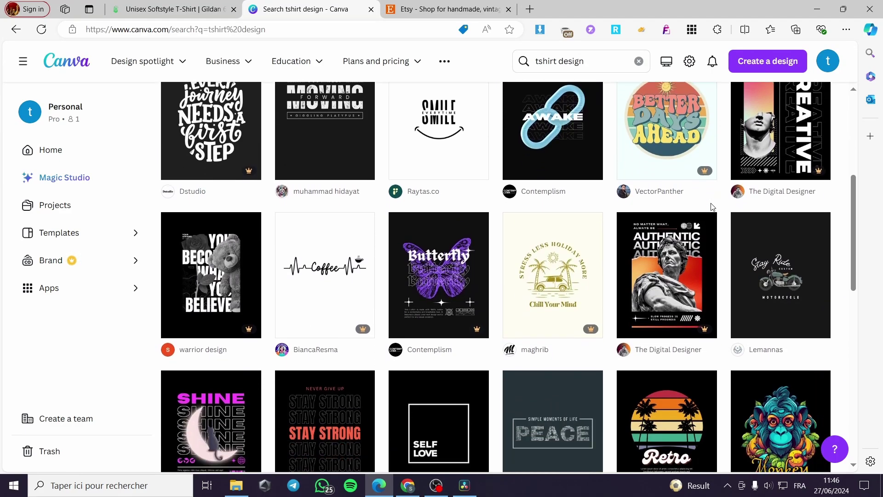
scroll(691, 207, "down", 1)
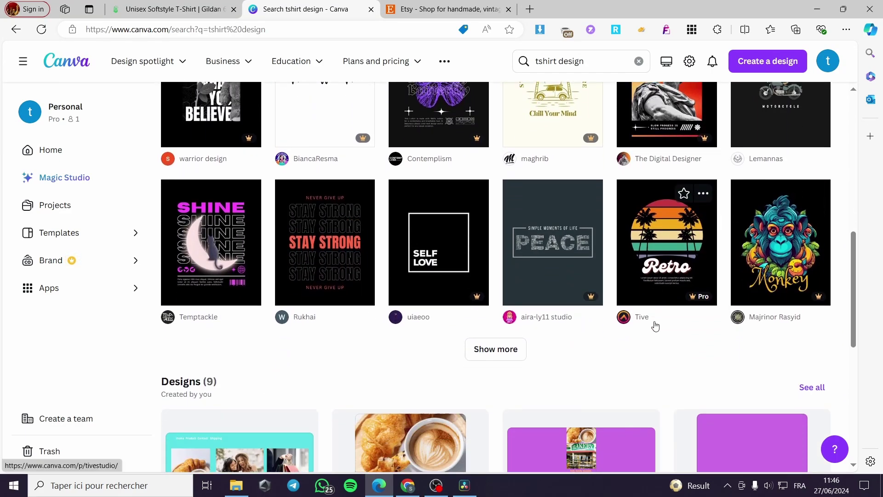
Show further template results and open the "love the planet dolphin t shirt design" template for customizing.
left_click(495, 349)
scroll(568, 351, "down", 4)
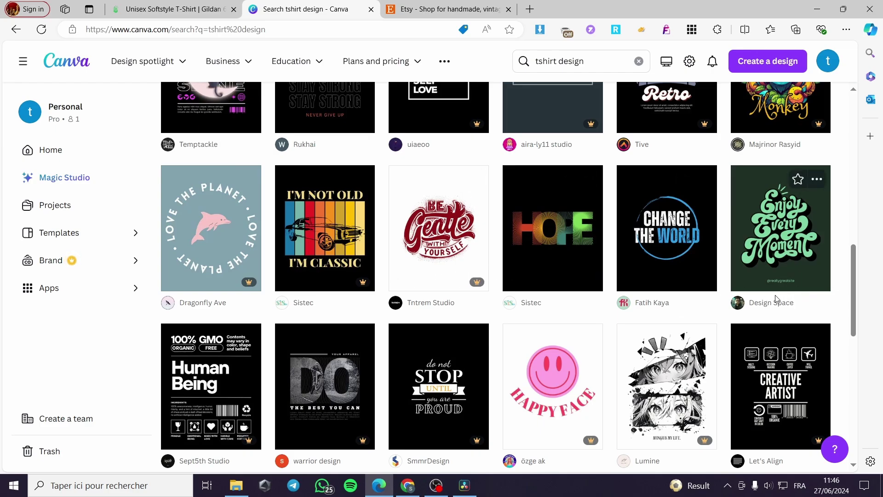
scroll(676, 312, "down", 2)
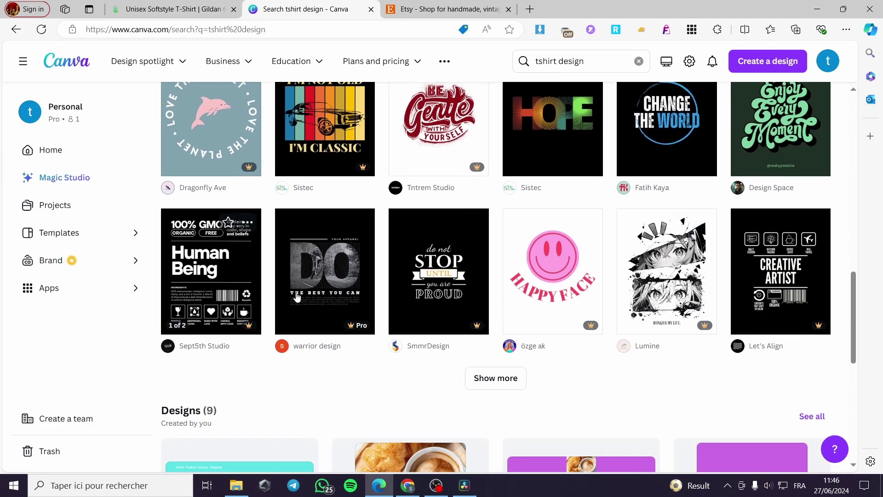
scroll(216, 295, "up", 4)
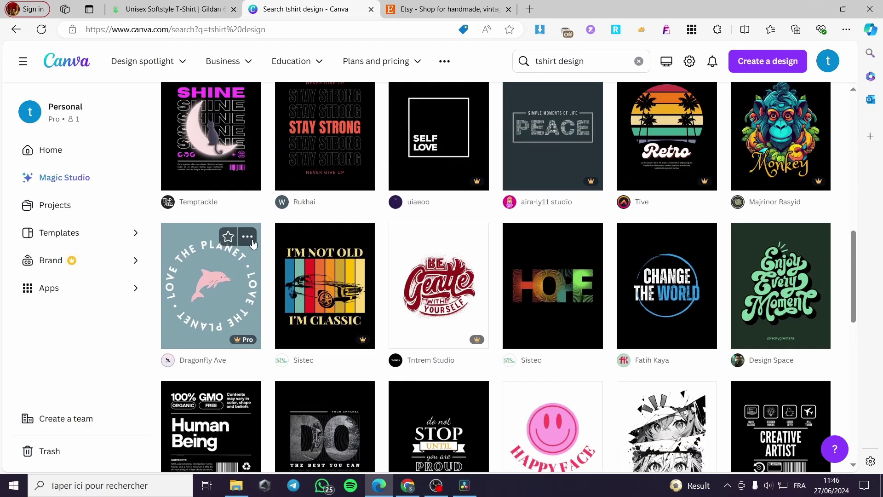
left_click(207, 297)
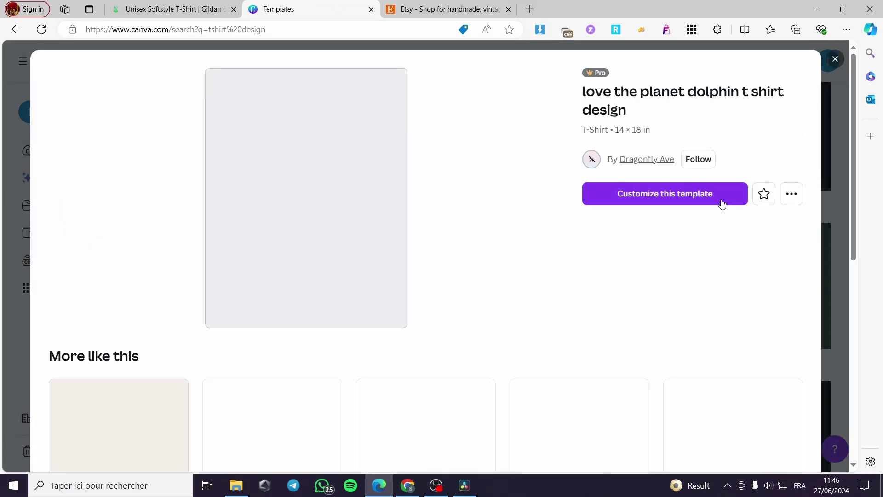
left_click(721, 200)
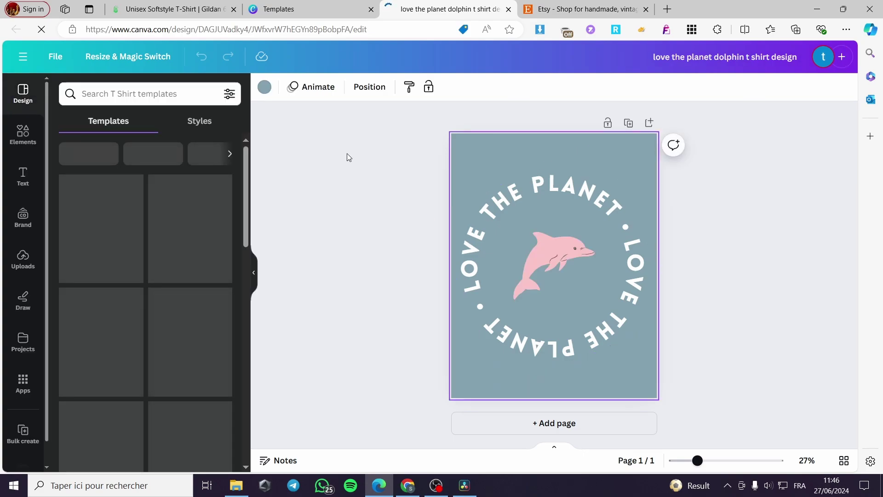
Delete the pink dolphin graphic from the center of the circular "LOVE THE PLANET" text.
left_click(514, 197)
left_click(561, 252)
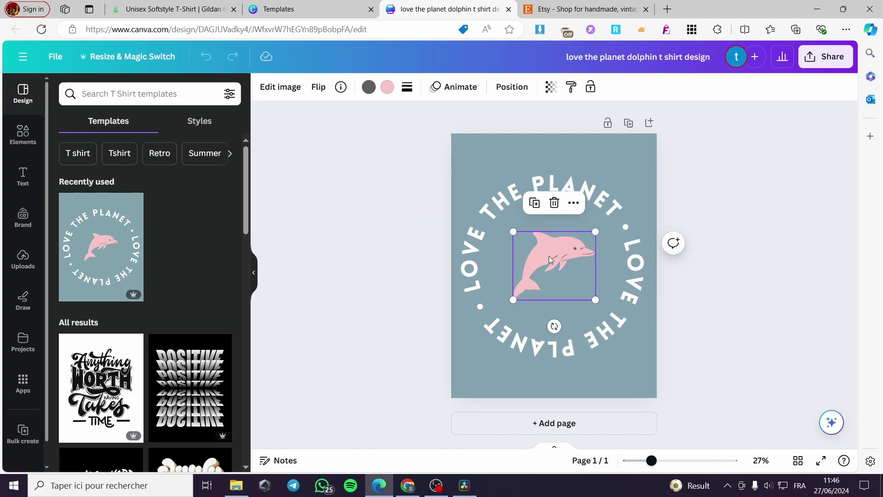
left_click(554, 203)
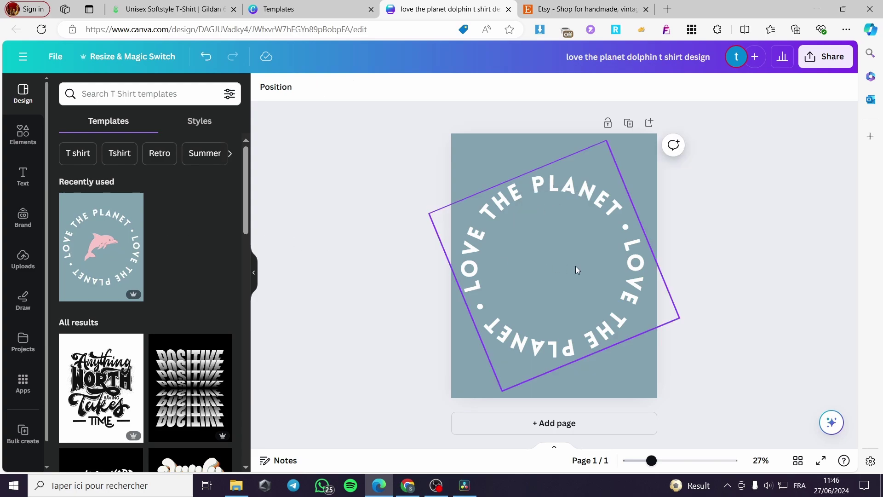
Search the elements for "fox" graphics and place the sitting orange fox with cream cheeks in the center of the circular text.
left_click(26, 138)
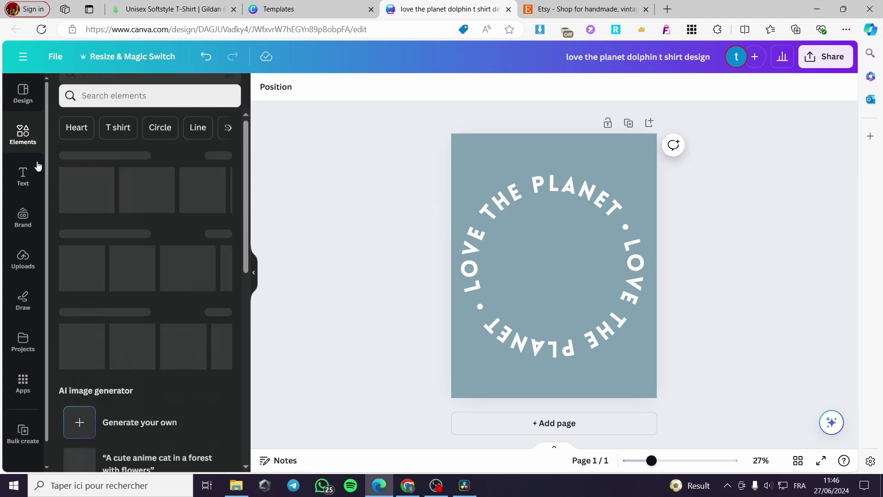
left_click(149, 95)
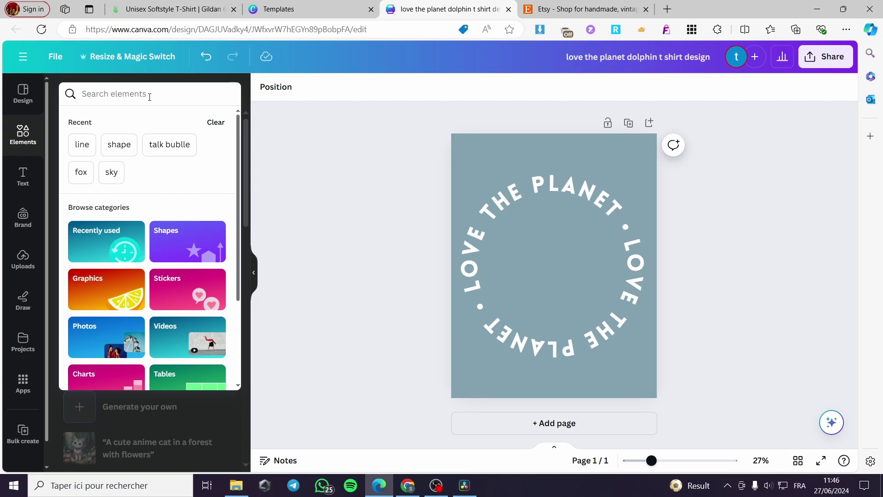
type("fox")
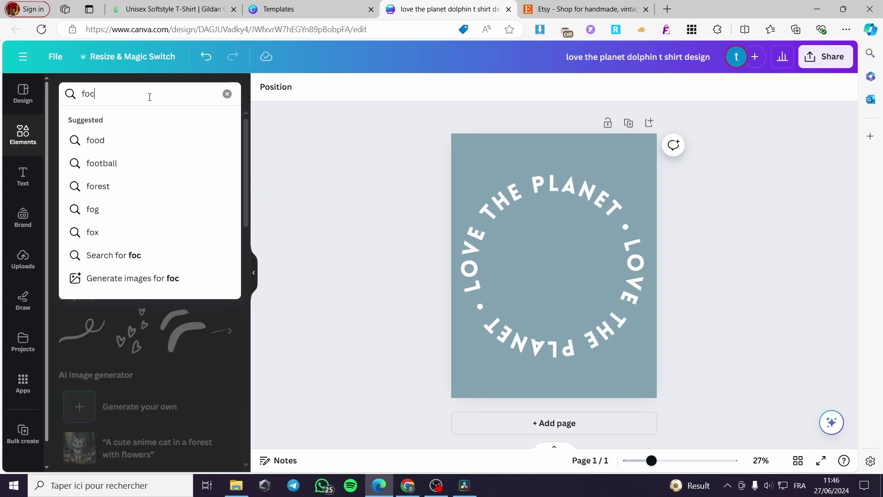
key("Return")
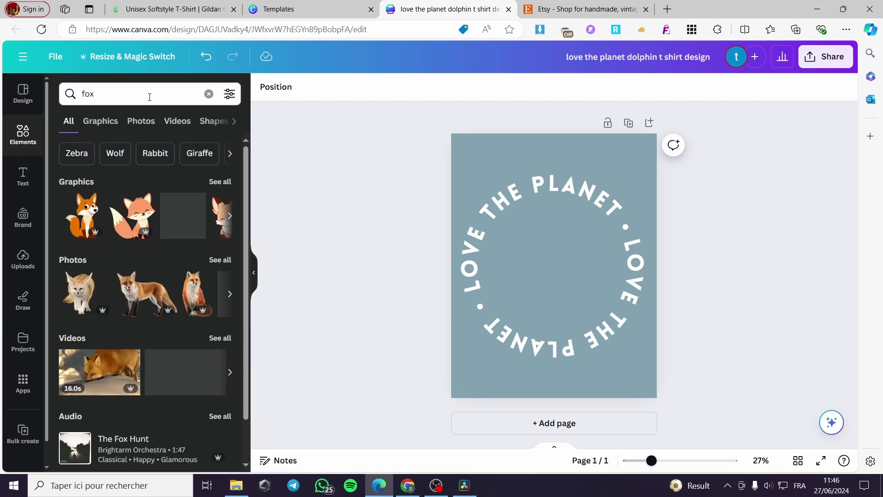
left_click(221, 182)
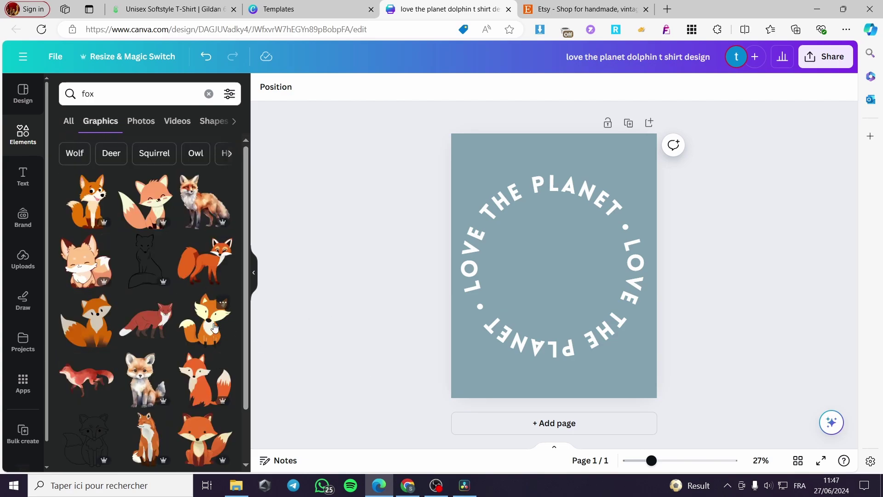
left_click(218, 341)
left_click_drag(635, 352, 570, 293)
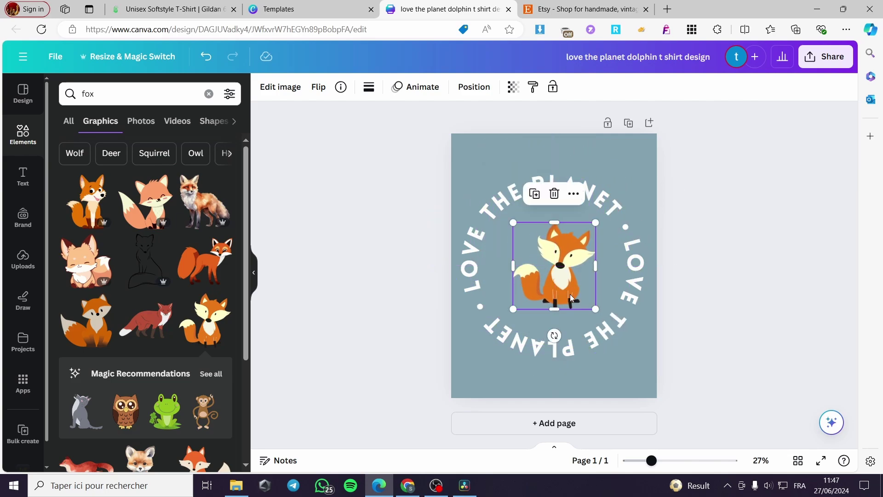
Delete all of the circular "LOVE THE PLANET" text around the fox.
left_click(472, 251)
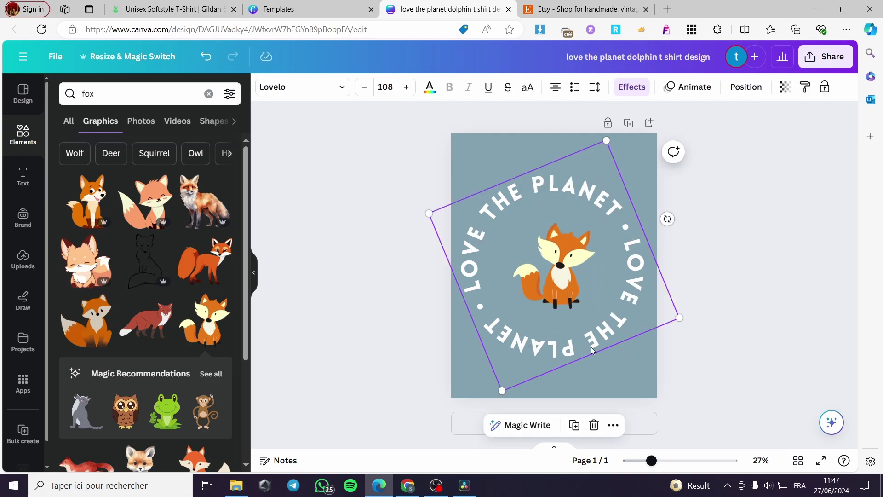
double_click(475, 253)
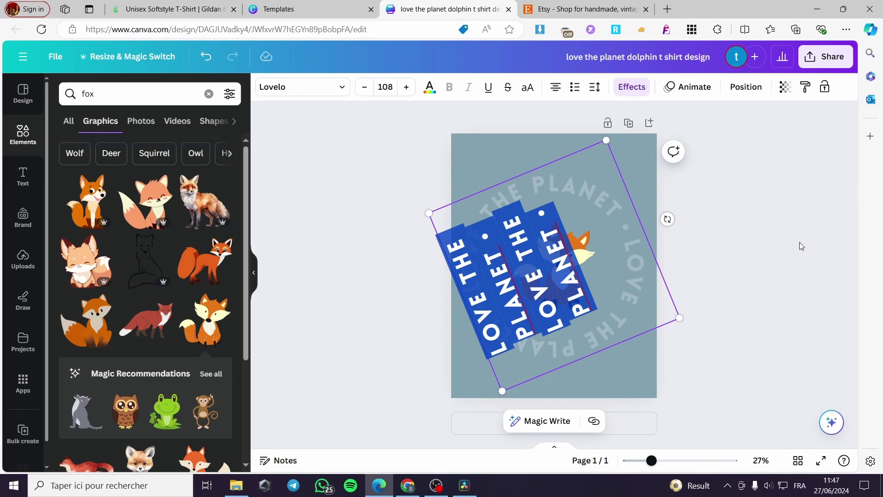
key("Delete")
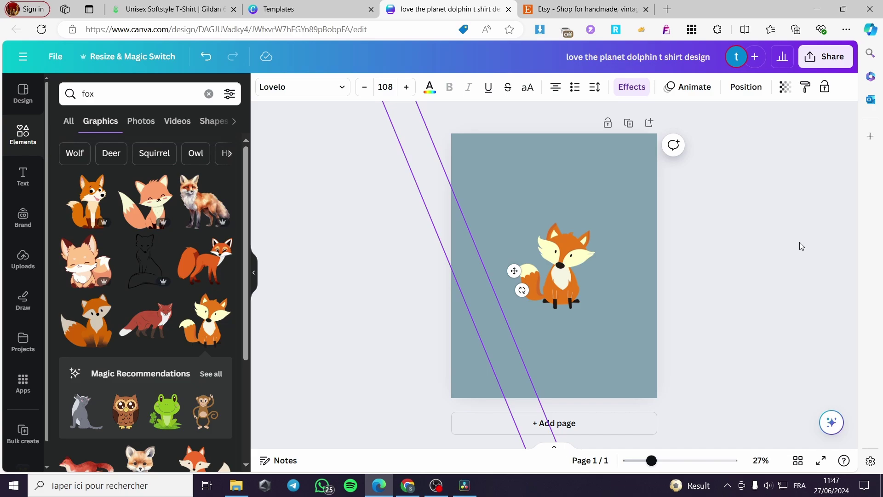
left_click(517, 363)
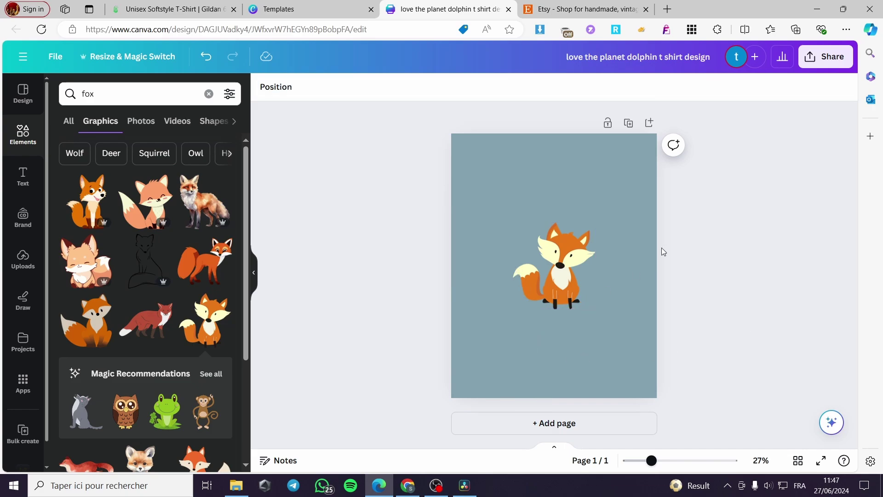
Change the page background color to white and enlarge the fox slightly in the center of the page.
left_click(542, 174)
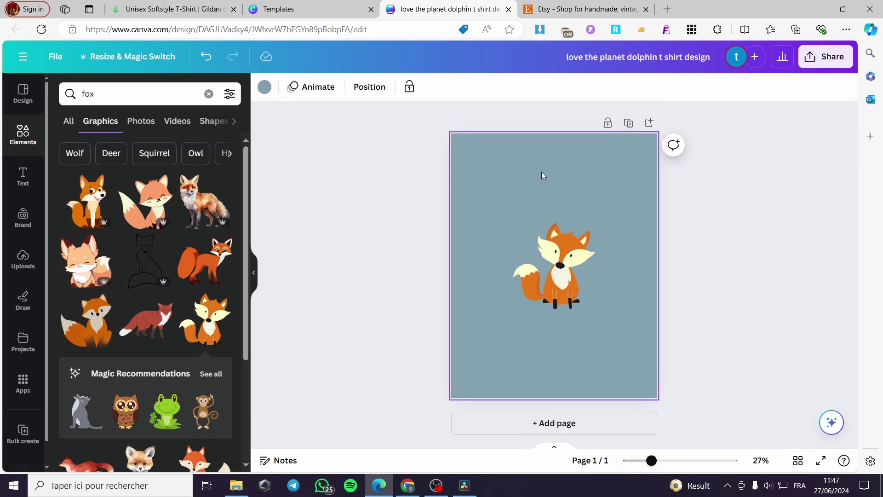
left_click(264, 87)
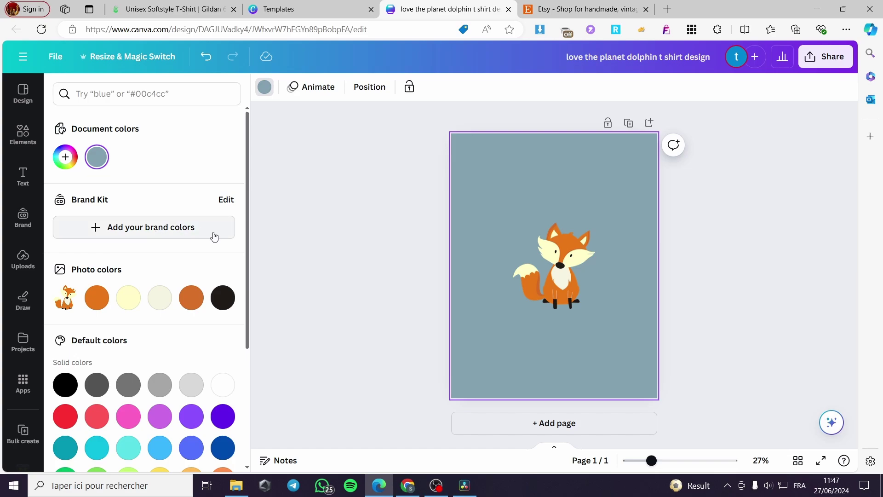
left_click(222, 384)
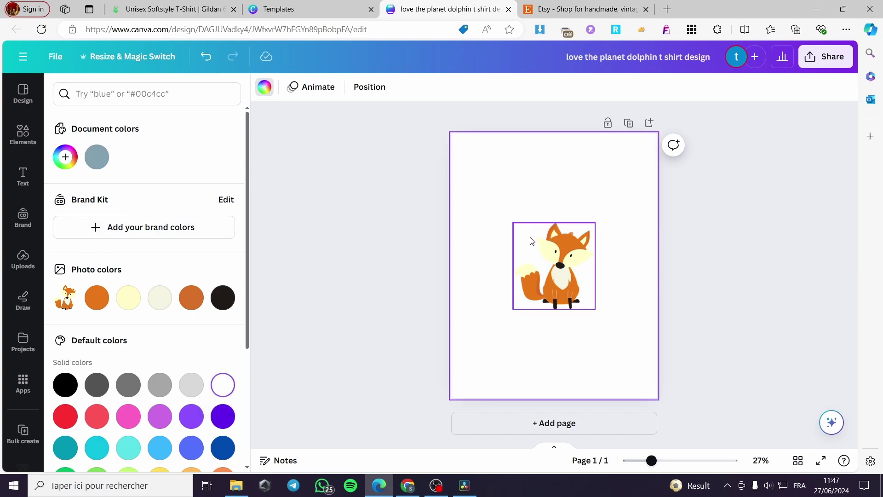
mouse_move(566, 295)
left_mouse_down()
mouse_move(606, 321)
mouse_move(581, 291)
left_mouse_up()
left_click(726, 301)
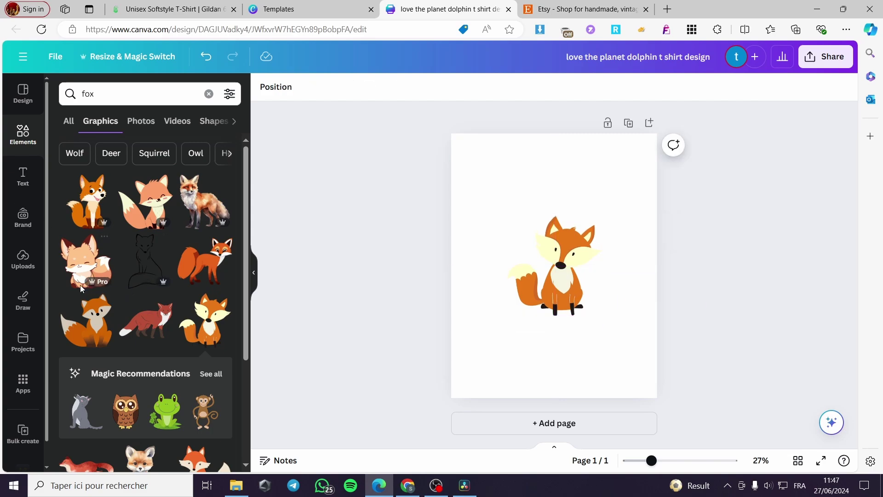
Add the "Not old, VINTAGE." font combination to the page, placing it over the fox.
left_click(22, 176)
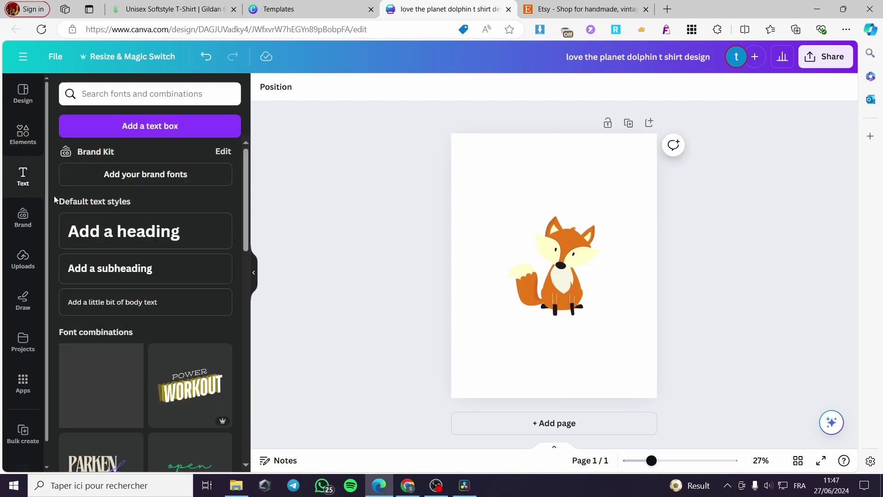
scroll(186, 286, "down", 4)
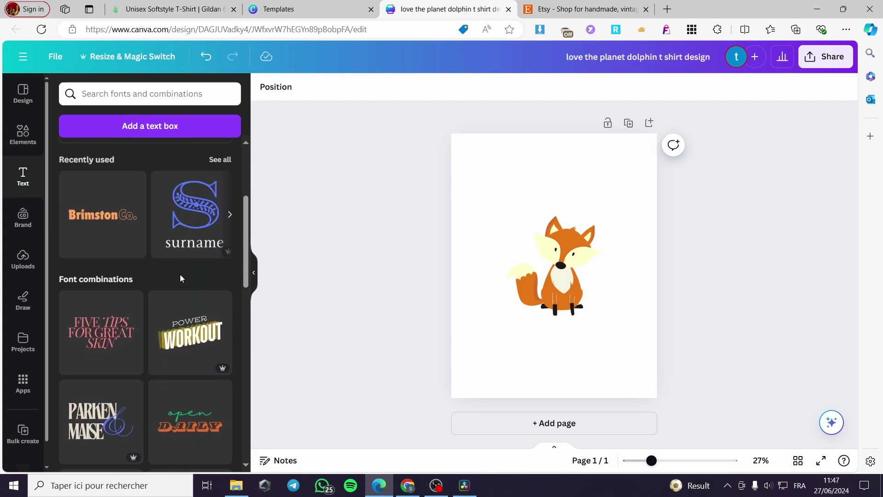
scroll(163, 250, "up", 3)
scroll(163, 251, "down", 8)
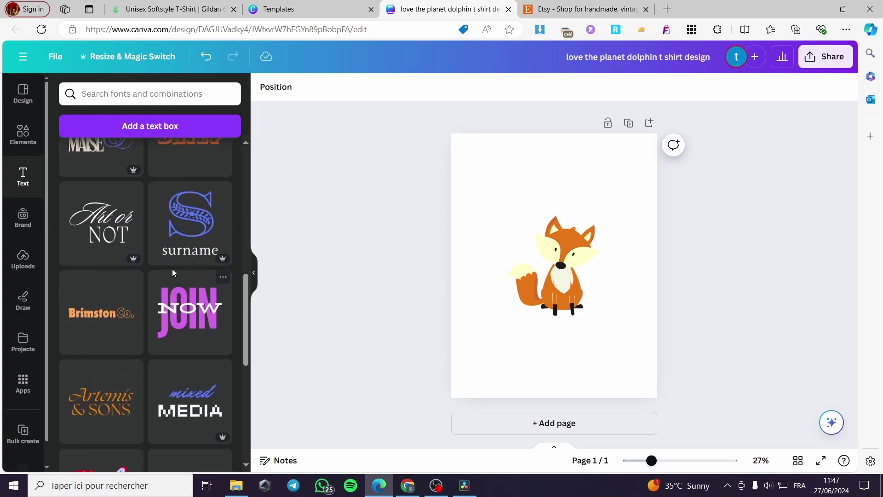
scroll(185, 286, "down", 2)
scroll(166, 302, "down", 4)
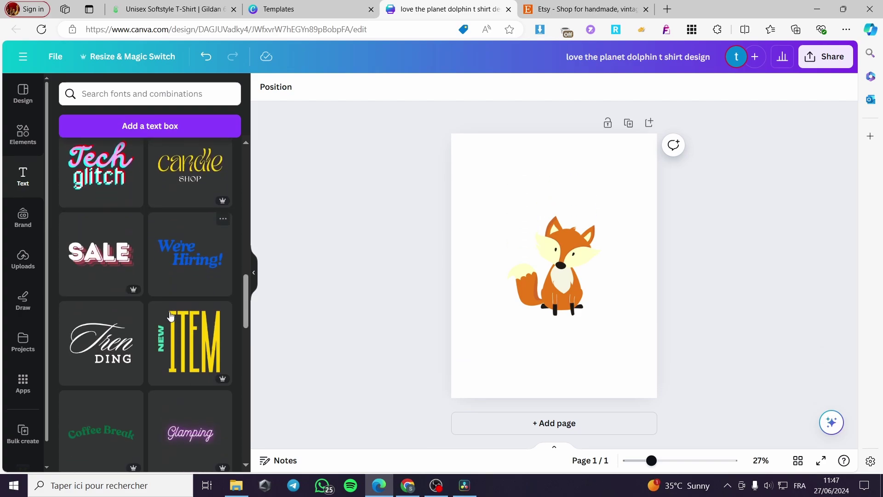
scroll(171, 316, "down", 1)
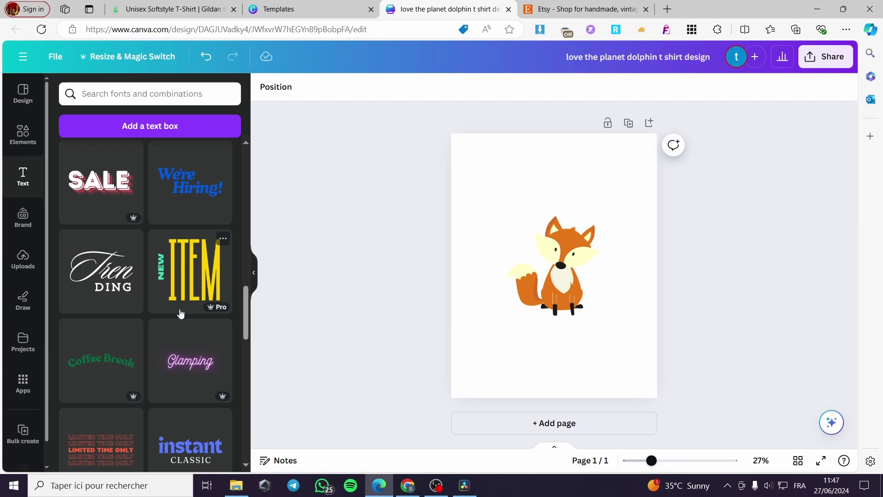
scroll(180, 314, "down", 4)
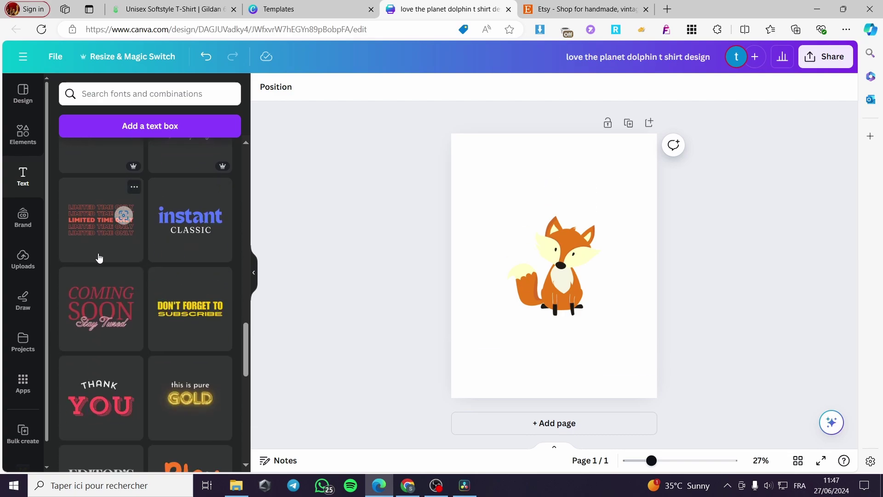
scroll(177, 256, "down", 5)
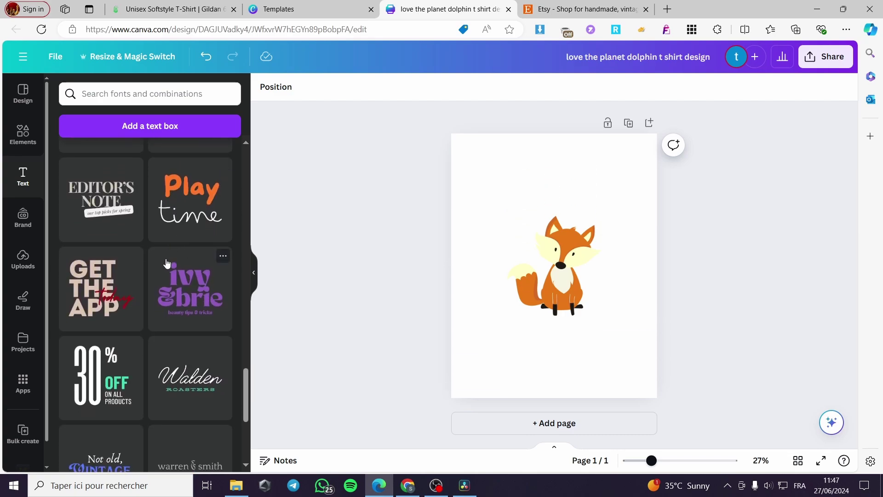
scroll(174, 264, "down", 2)
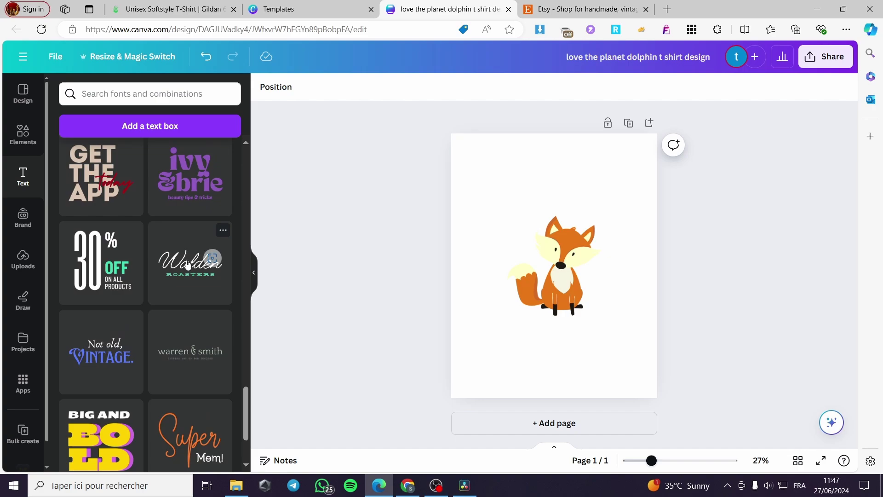
left_click_drag(126, 343, 565, 307)
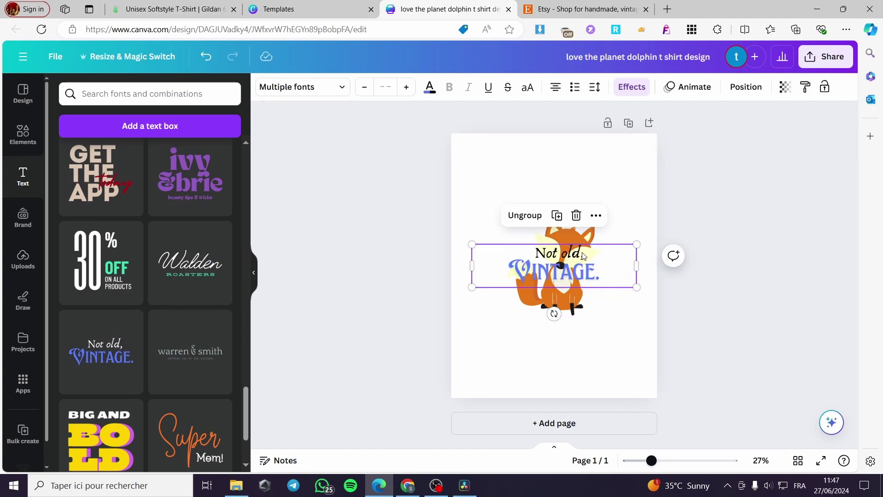
Replace the "Not old," line of the text group with "Be as Foxy".
left_click(583, 256)
left_click(580, 252)
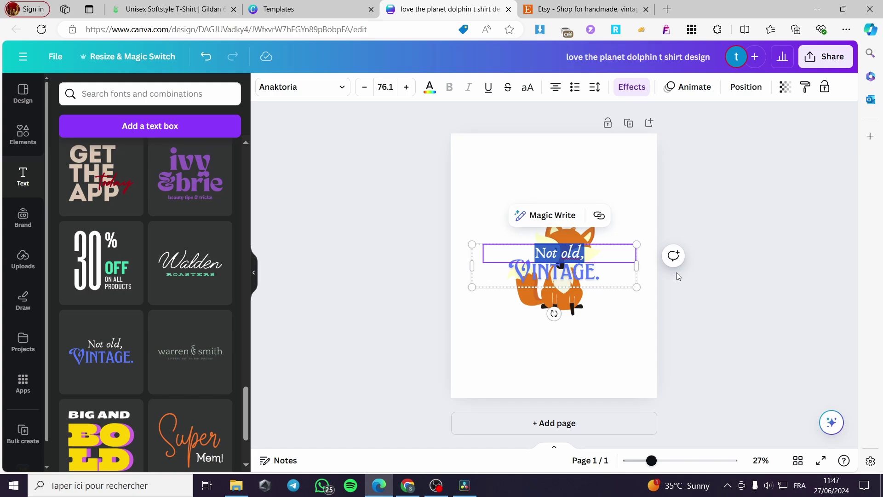
key("BackSpace")
type("F")
key("BackSpace")
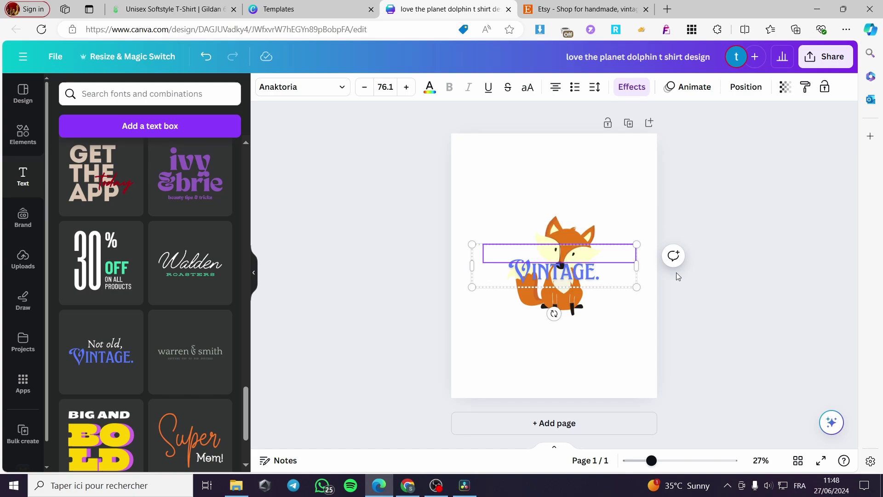
type("Be ds Fox")
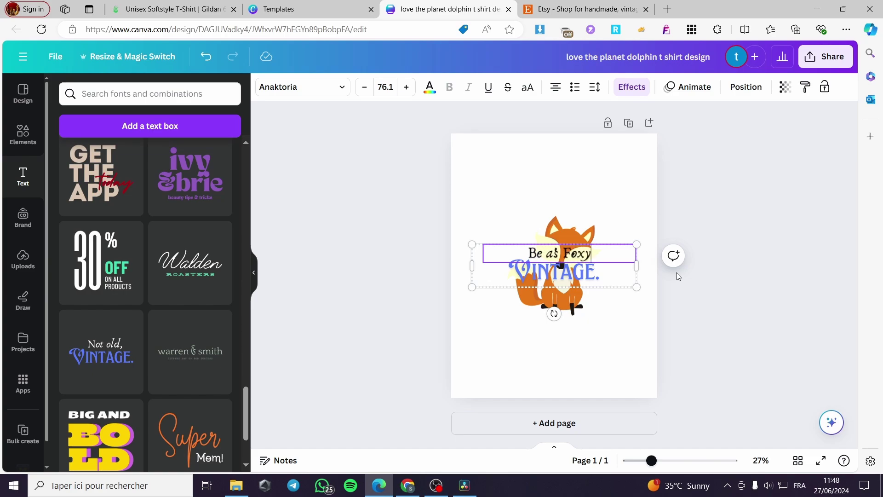
type("y")
Replace the blue "VINTAGE." line of the text group with "As Possible".
double_click(577, 274)
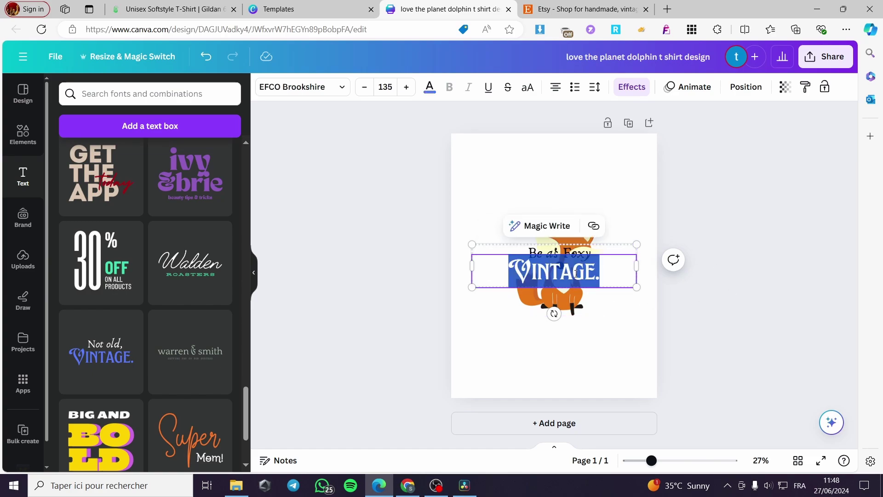
type("As Po")
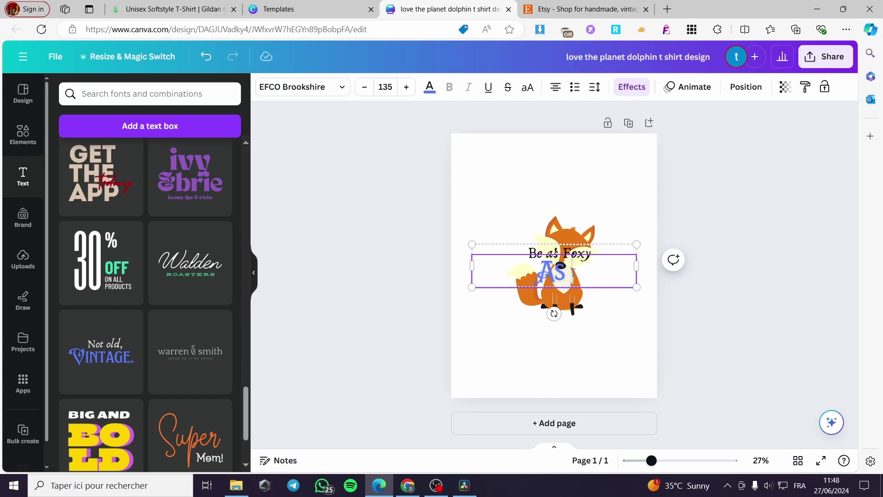
type("ssibk")
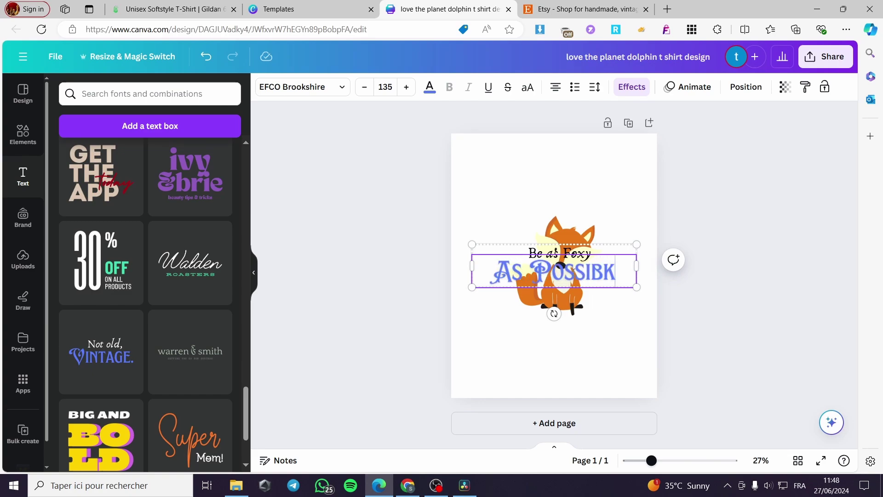
key("BackSpace")
type("le")
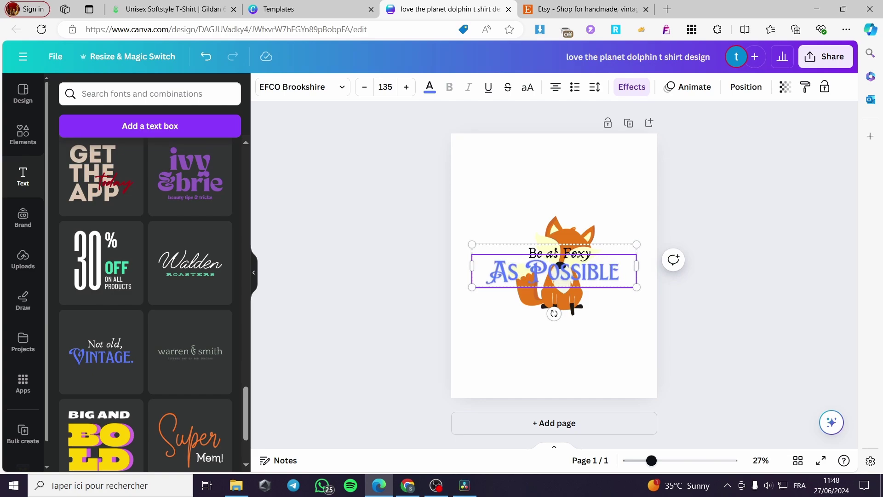
left_click(749, 268)
Move the text group up to the fox's ears and apply the Curve shape effect to the "Be as Foxy" line.
left_click_drag(613, 269, 610, 204)
left_click(576, 209)
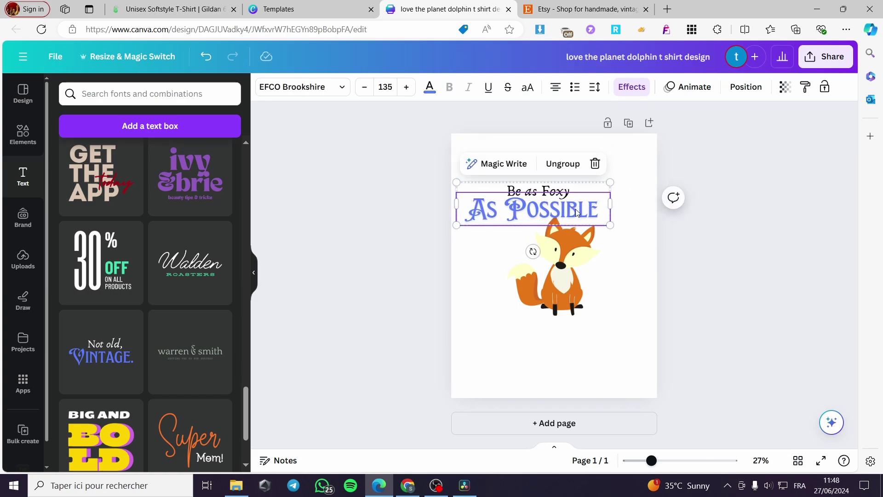
left_click(563, 191)
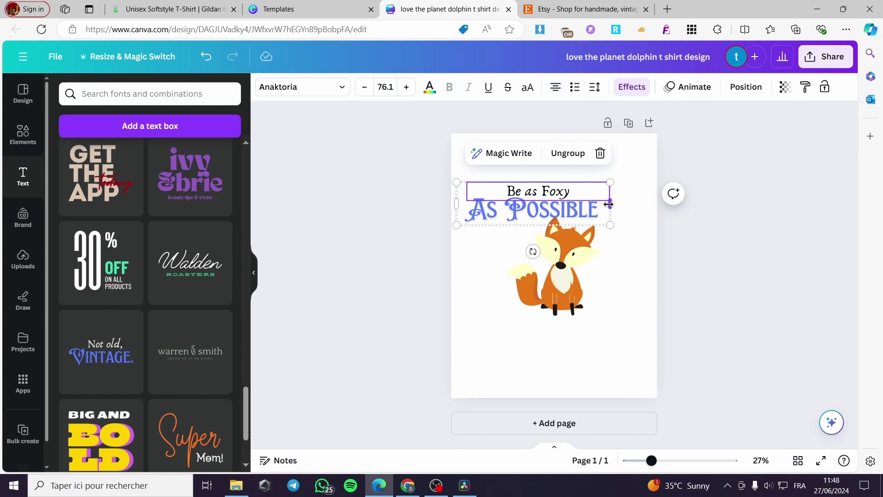
left_click(639, 92)
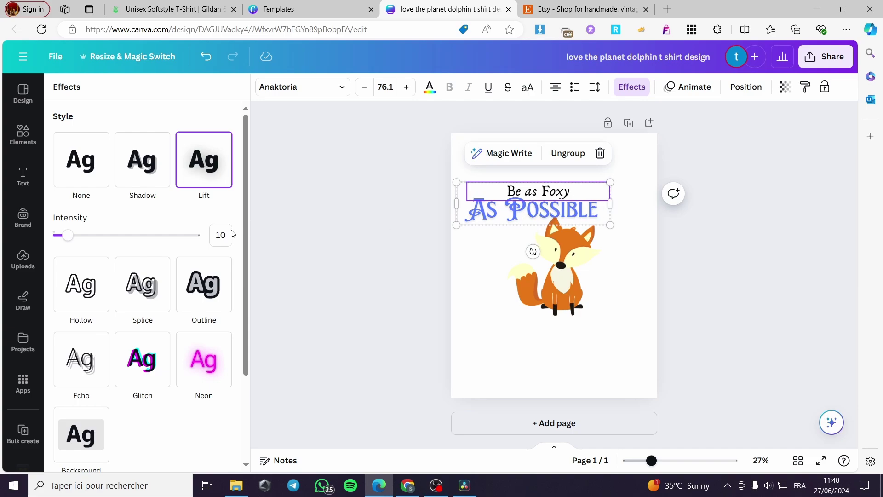
scroll(193, 251, "down", 3)
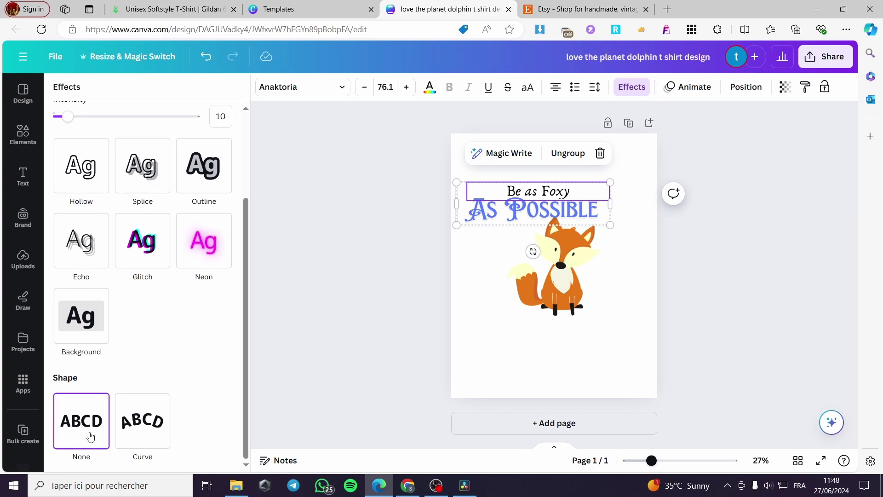
left_click(154, 410)
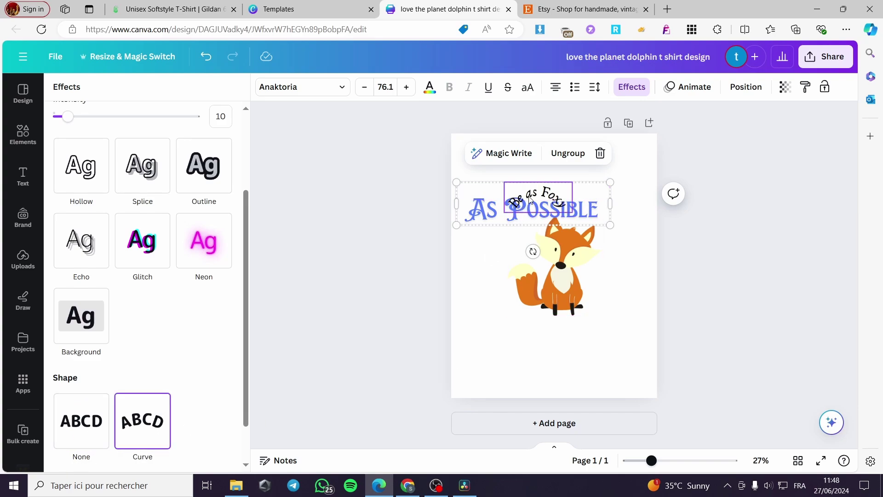
Set the curve of the "Be as Foxy" line to 83 and bend the "As Possible" line the opposite way with the Curve shape.
scroll(230, 368, "down", 1)
left_click_drag(162, 446, 189, 449)
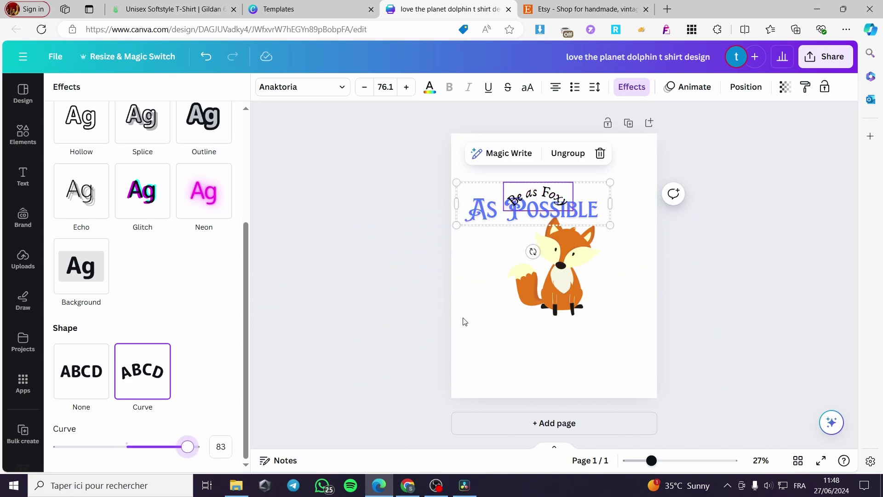
left_click(591, 213)
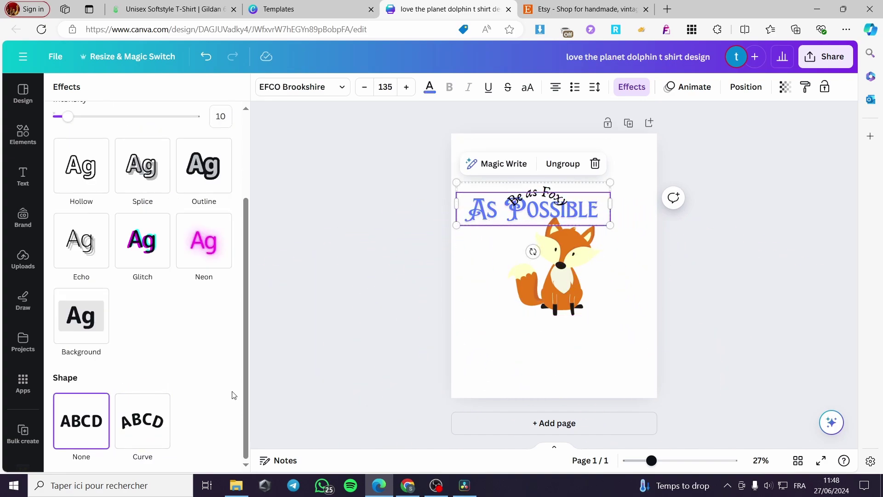
left_click(155, 407)
scroll(191, 428, "down", 1)
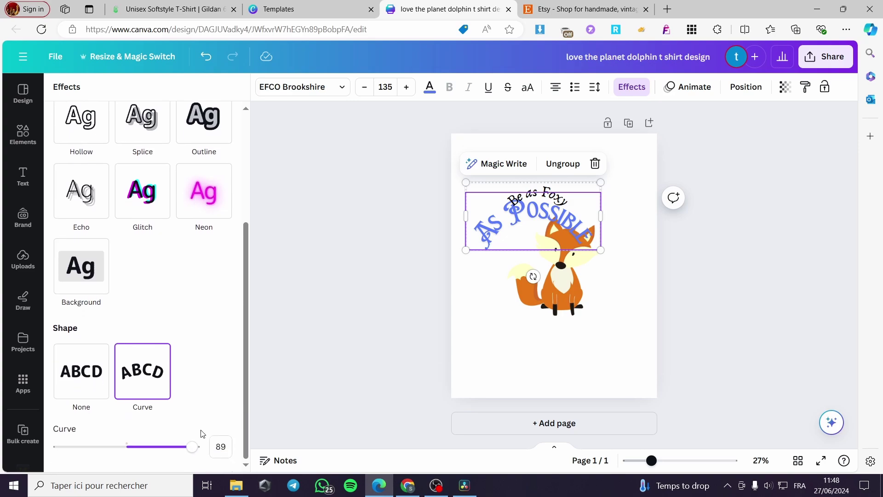
left_click_drag(200, 446, 59, 442)
left_click(562, 216)
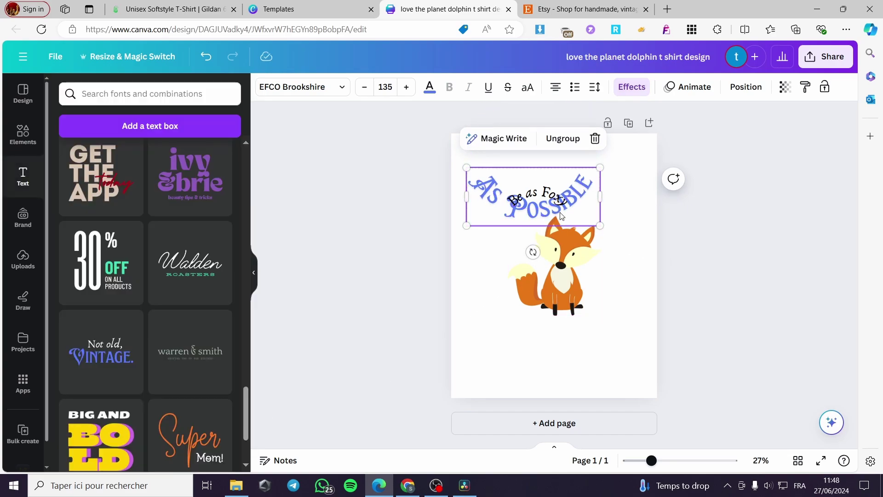
key("ctrl+z")
key("ctrl+y")
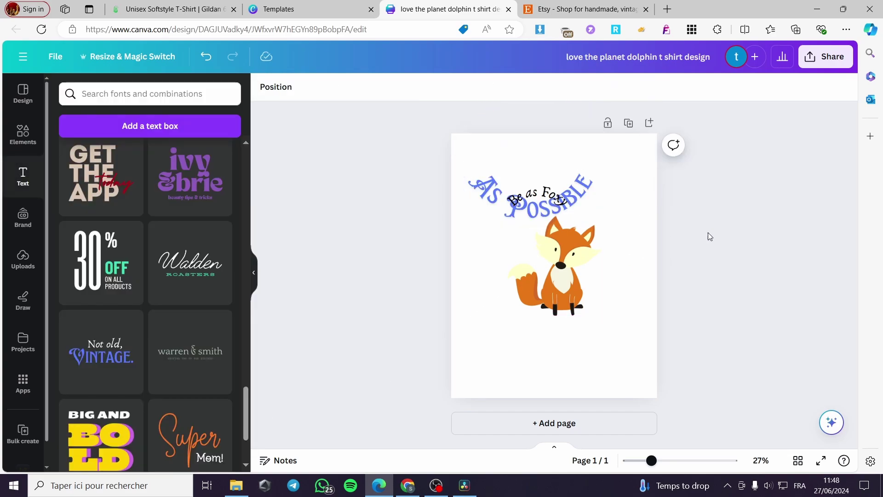
Ungroup the two slogan lines and move "As Possible" down beneath the fox's feet.
left_click(569, 207)
left_click(570, 207)
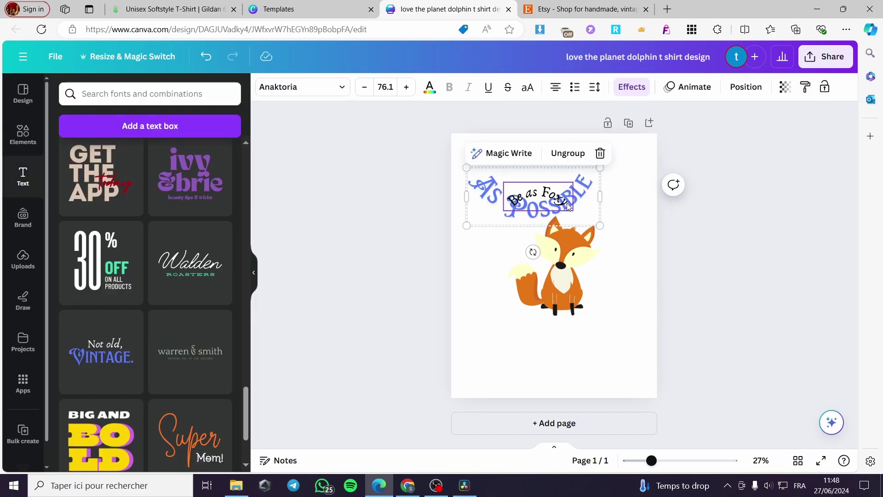
left_click(569, 153)
left_click(719, 228)
left_click_drag(578, 205, 601, 320)
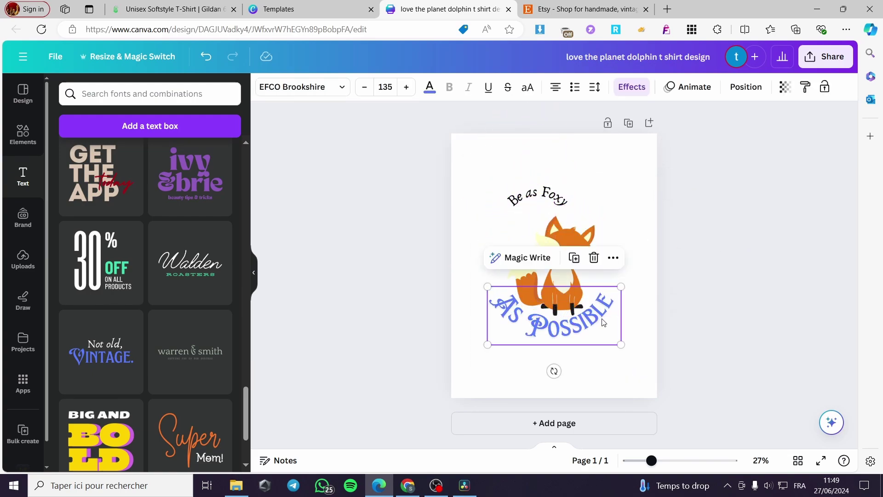
Enlarge the "Be as Foxy" line to a font size of about 163 and place it in an arc above the fox's ears.
left_click(725, 281)
left_click(577, 197)
left_click_drag(578, 195, 660, 284)
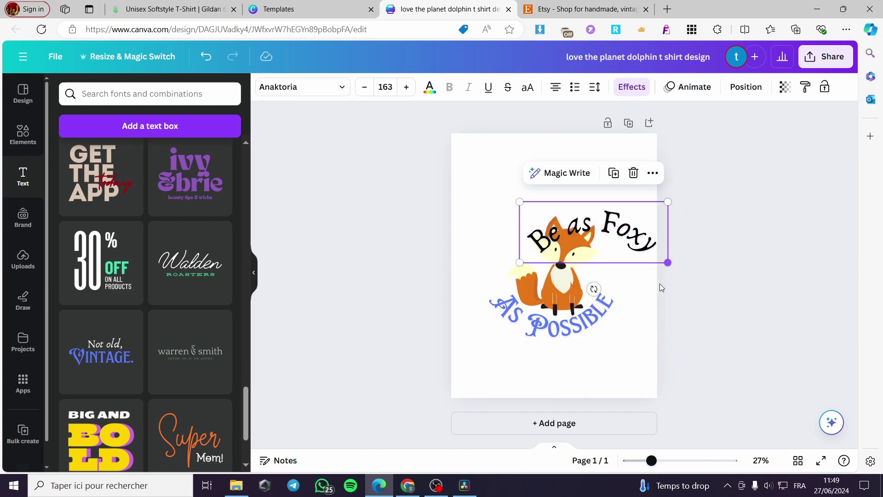
left_click_drag(649, 249, 609, 233)
Rotate the "As Possible" line slightly clockwise and nudge both slogan lines so they frame the fox evenly.
left_click(616, 311)
left_click_drag(608, 313, 611, 311)
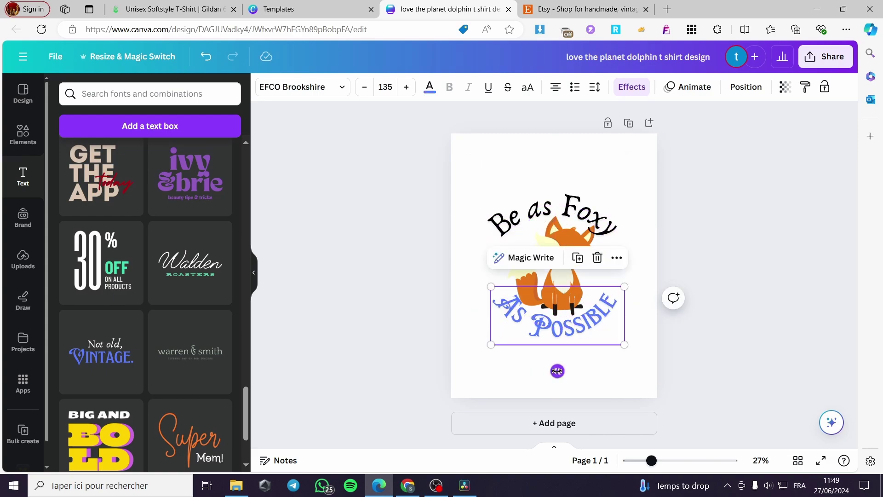
left_click_drag(557, 371, 554, 369)
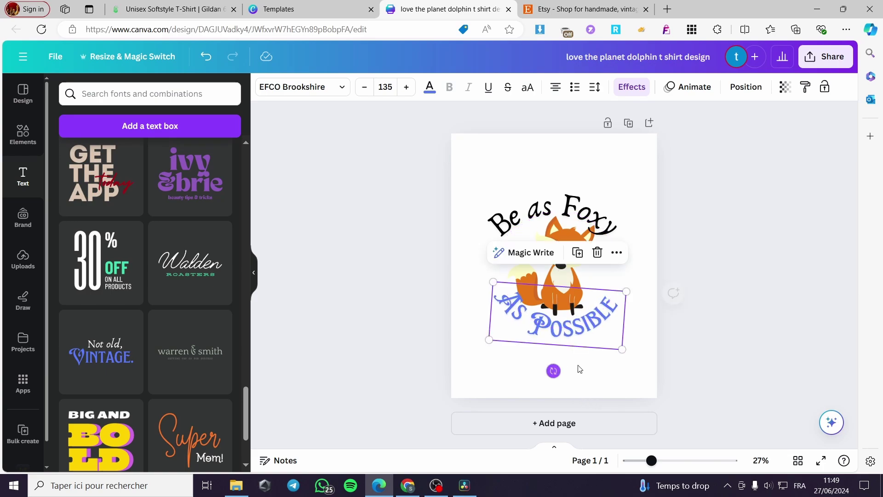
left_click(694, 322)
mouse_move(605, 327)
left_mouse_down()
mouse_move(594, 326)
mouse_move(600, 321)
left_mouse_up()
left_click_drag(591, 210, 597, 208)
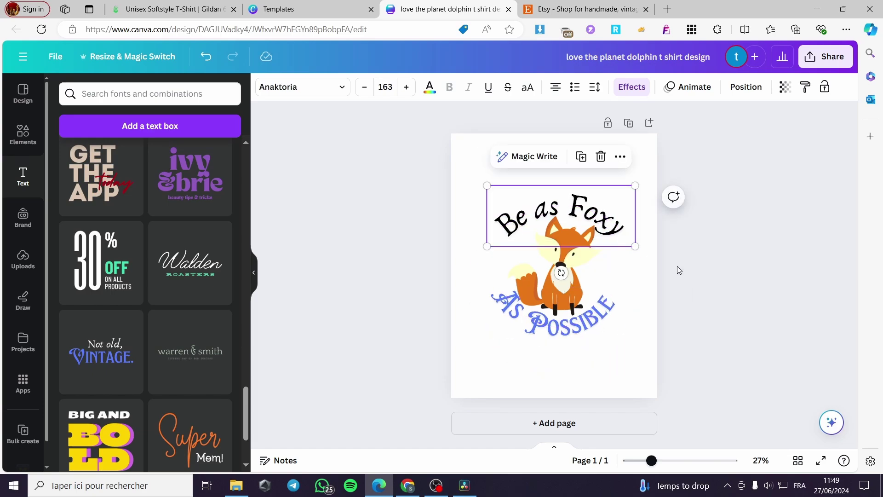
left_click(753, 311)
left_click(549, 332)
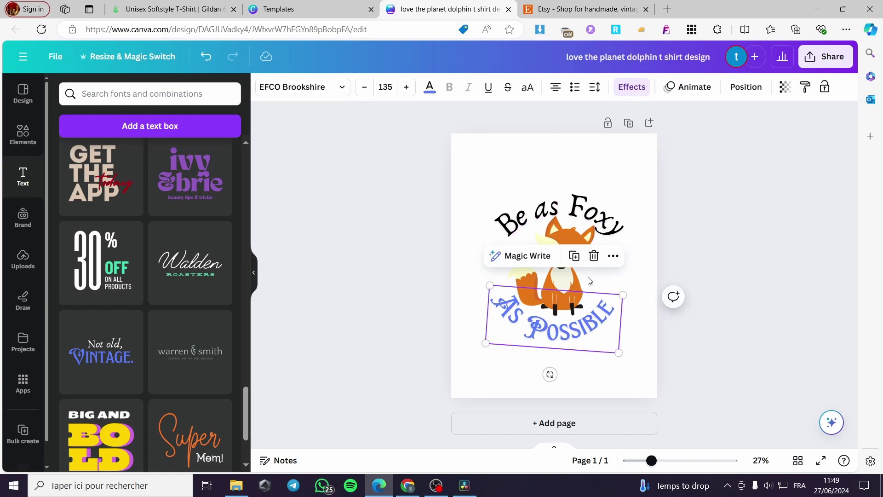
Download the design as a PNG with a transparent background.
left_click(826, 57)
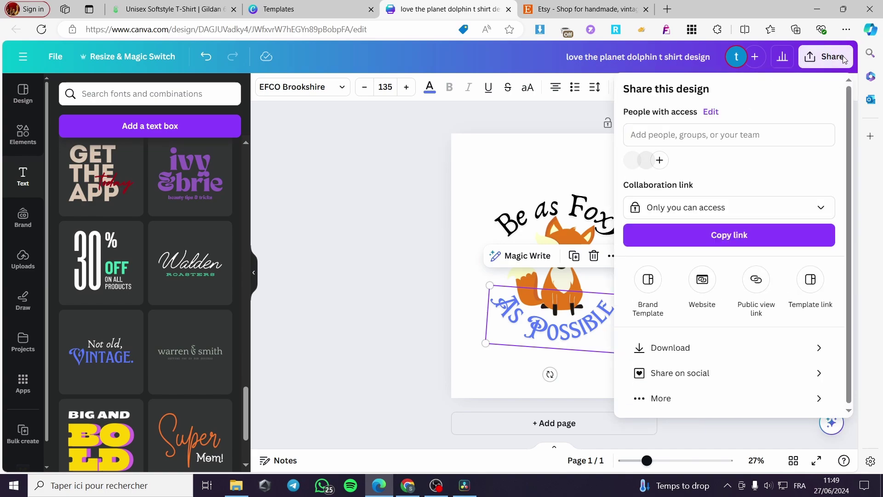
left_click(707, 345)
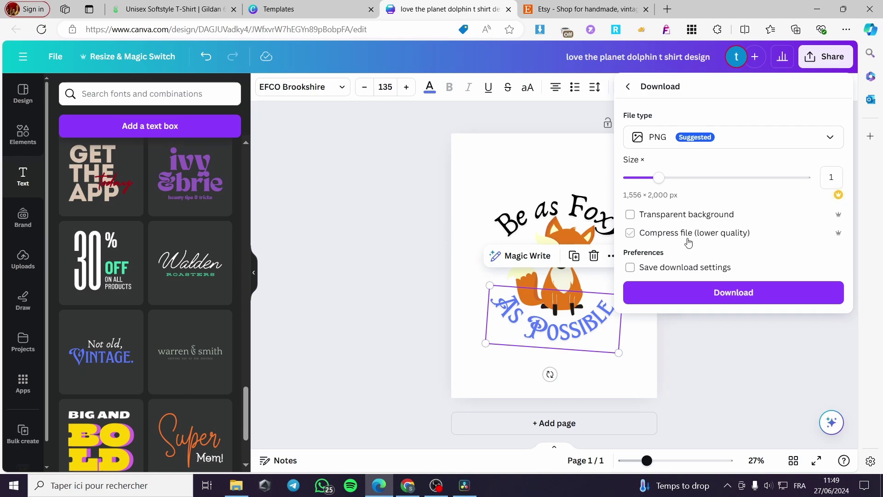
left_click(648, 217)
left_click(724, 294)
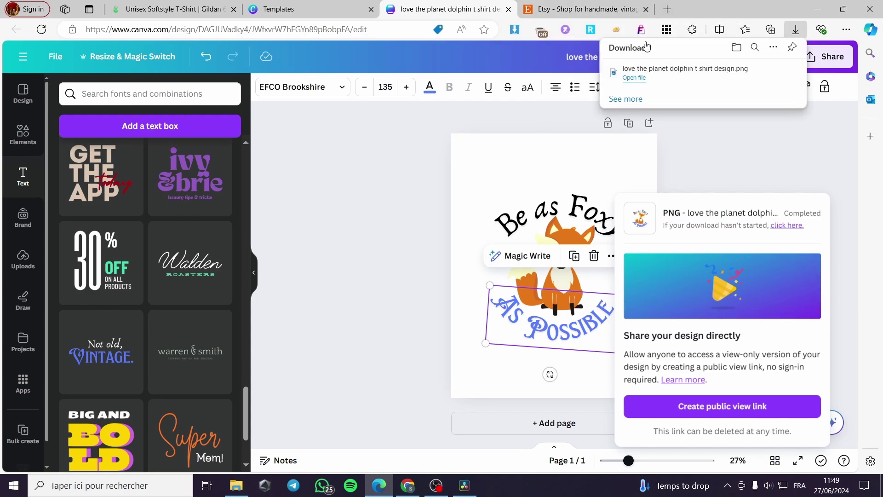
left_click(761, 189)
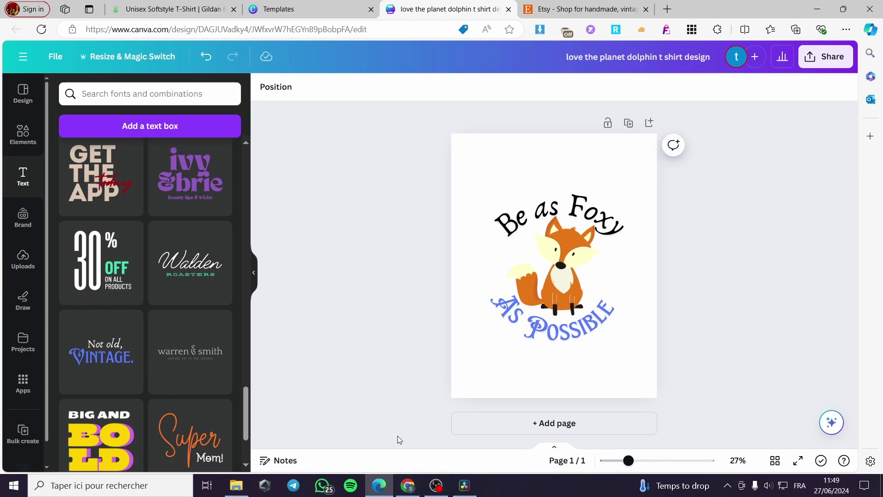
Switch to Printify and upload "love the planet dolphin t shirt design" from the device onto the shirt's front side.
left_click(160, 5)
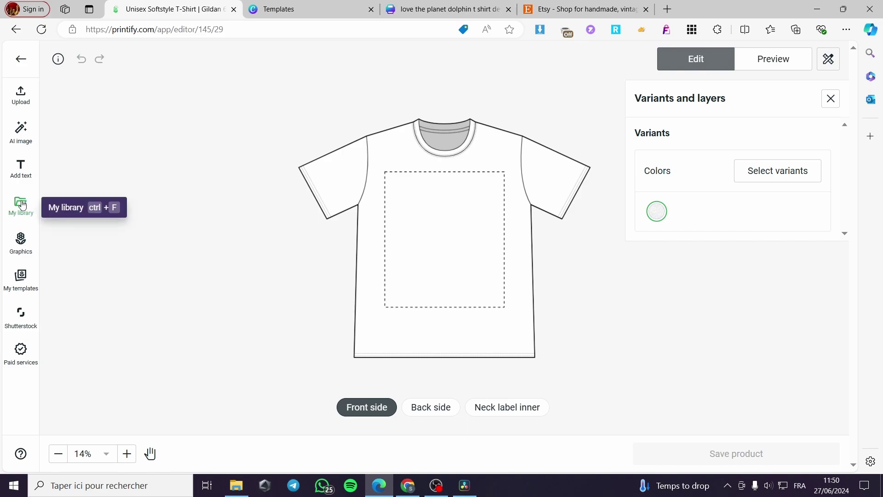
left_click(20, 96)
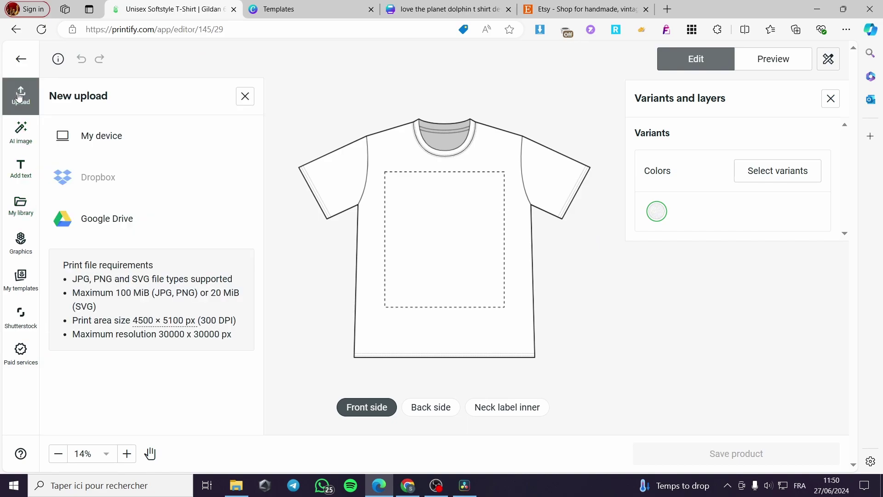
left_click(122, 143)
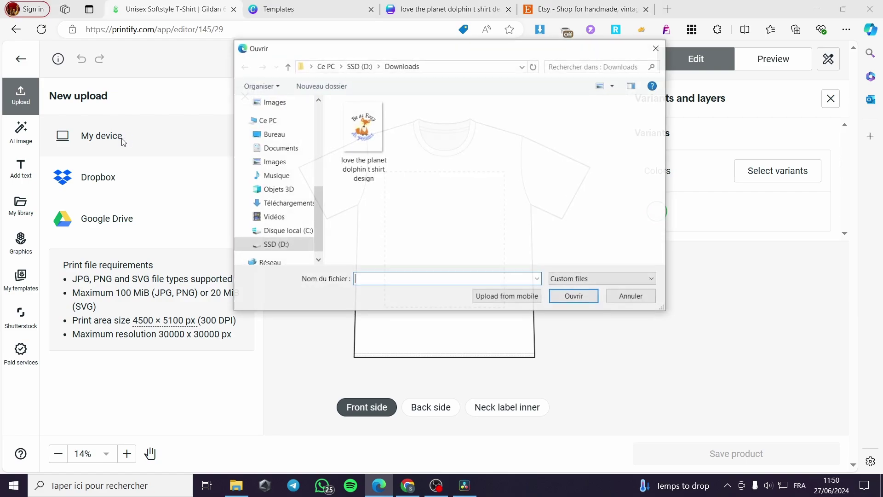
double_click(373, 174)
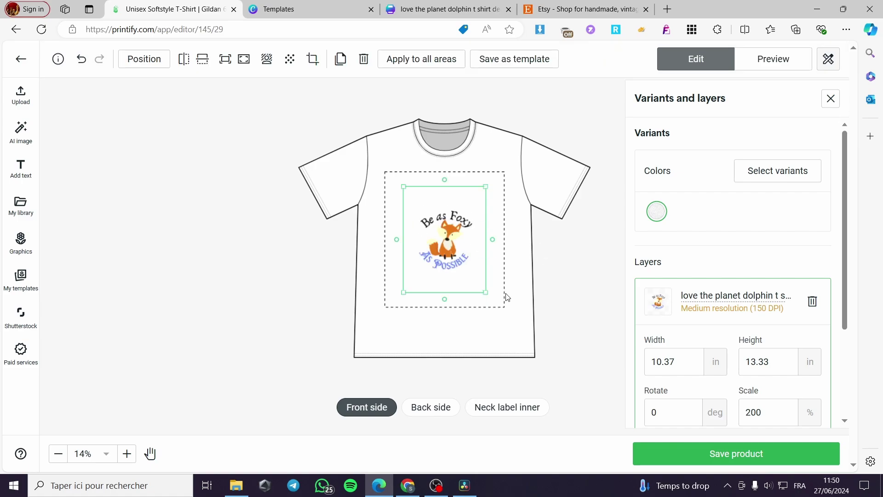
Enlarge the front artwork to about 19.3 by 24.8 in and position the fox and slogan centrally in the print area.
left_click_drag(485, 293, 533, 356)
left_click_drag(522, 325, 491, 278)
mouse_move(505, 316)
left_mouse_down()
mouse_move(528, 344)
mouse_move(490, 299)
mouse_move(496, 304)
left_mouse_up()
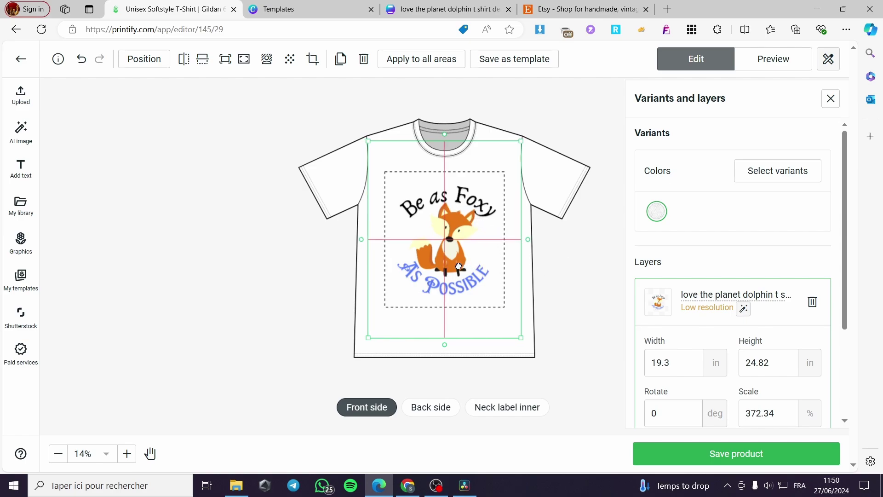
left_click_drag(466, 265, 458, 266)
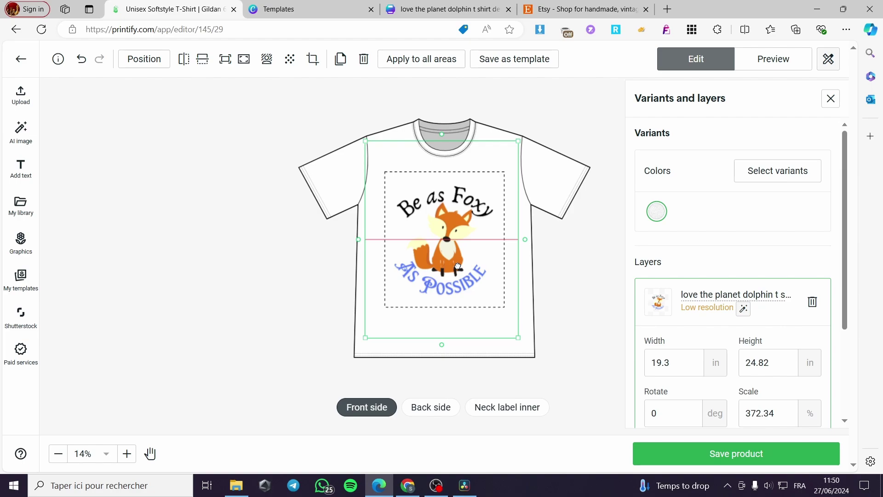
left_click_drag(458, 266, 458, 266)
left_click(605, 270)
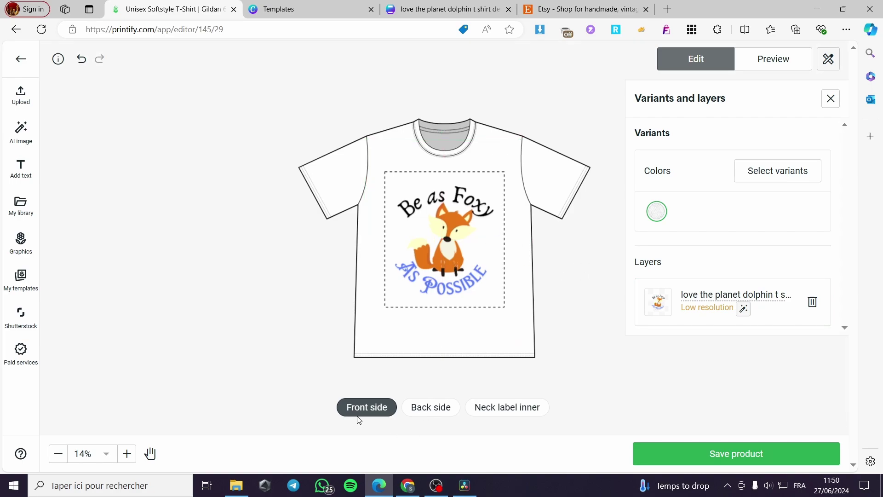
Upload the same design file to the back side and shrink it to a small logo near the collar.
left_click(433, 408)
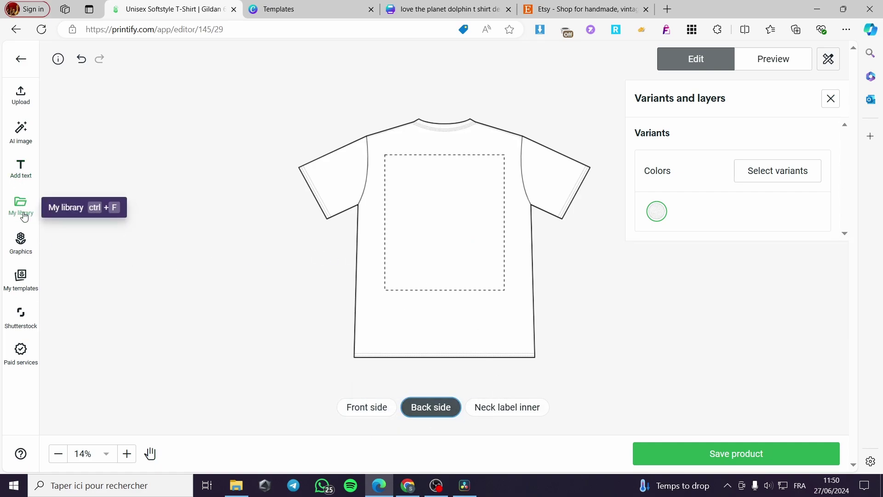
left_click(20, 97)
left_click(102, 136)
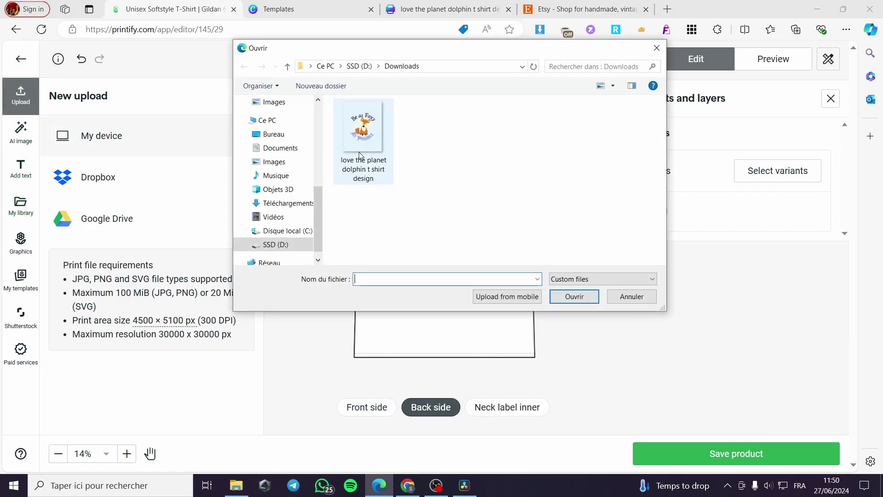
double_click(361, 134)
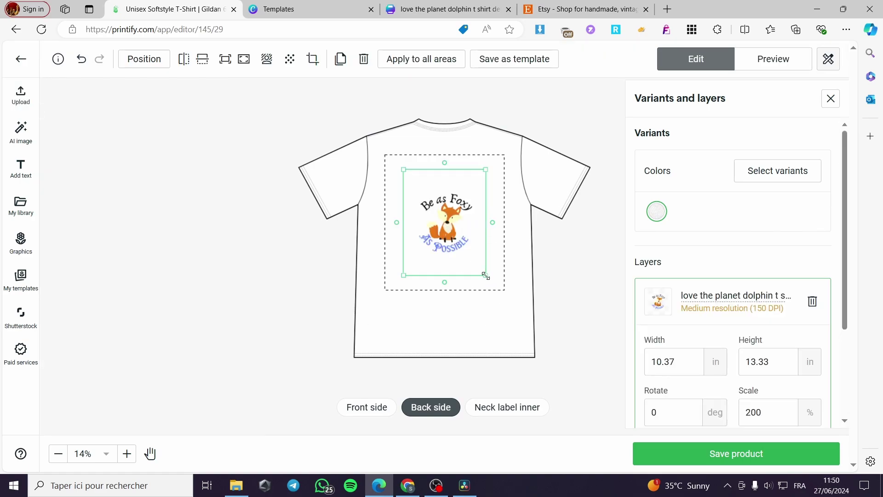
left_click_drag(486, 275, 446, 179)
left_click(595, 279)
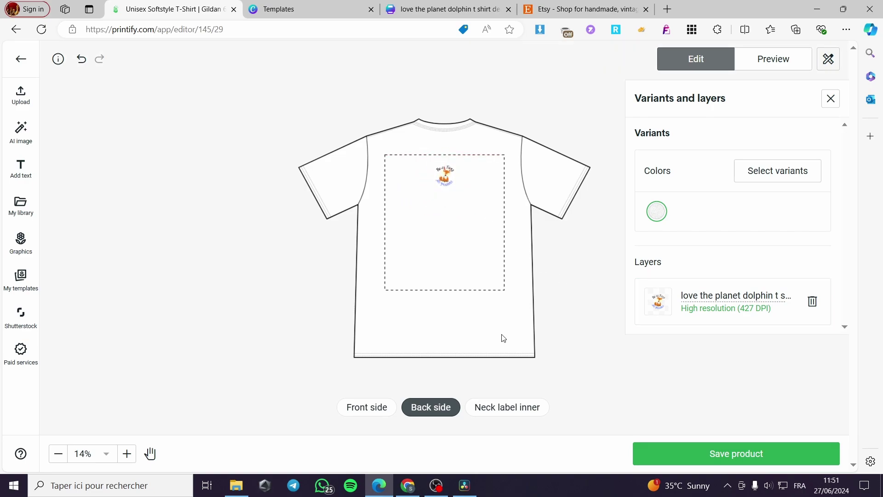
Upload the same design file from the device onto the inner neck label.
left_click(513, 414)
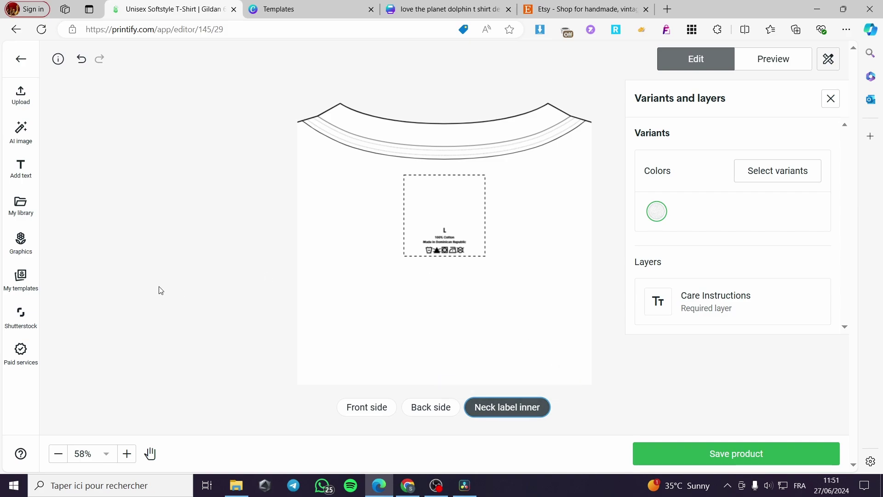
left_click(27, 99)
left_click(152, 153)
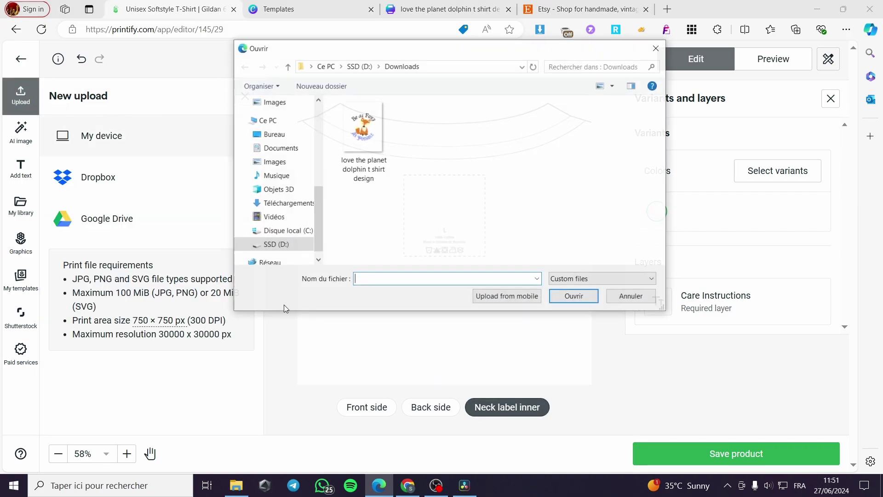
double_click(343, 129)
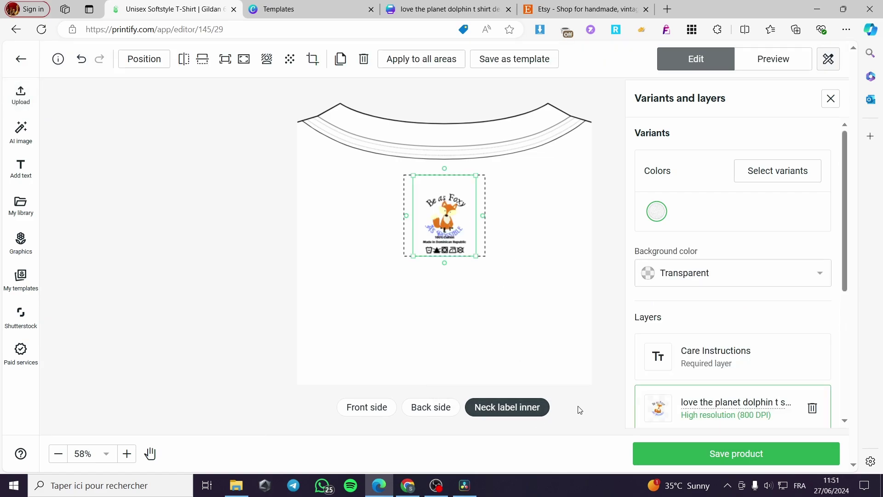
Resize and reposition the neck label artwork so it sits centred above the care instructions.
left_click_drag(476, 255, 470, 232)
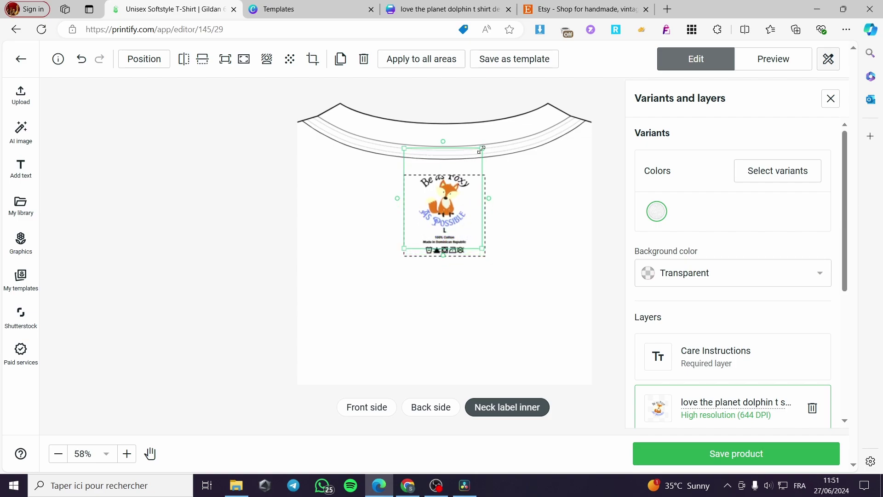
left_click_drag(481, 149, 462, 182)
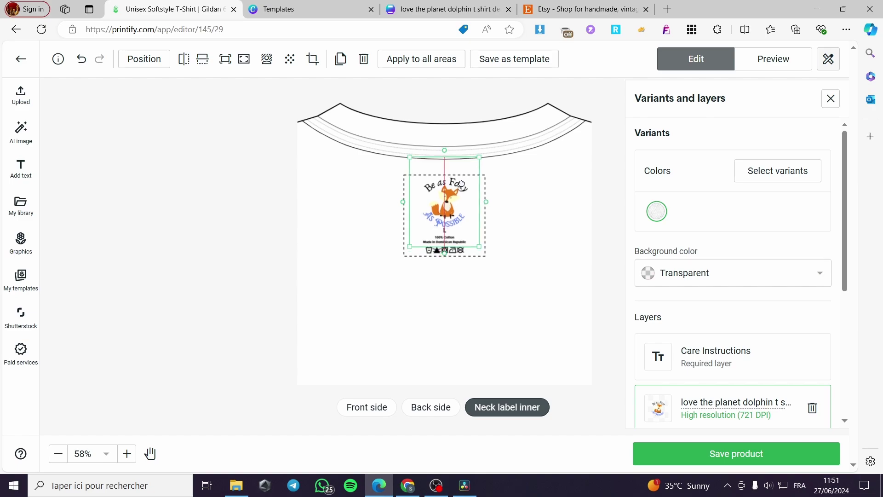
left_click(501, 285)
left_click(459, 210)
left_click(507, 214)
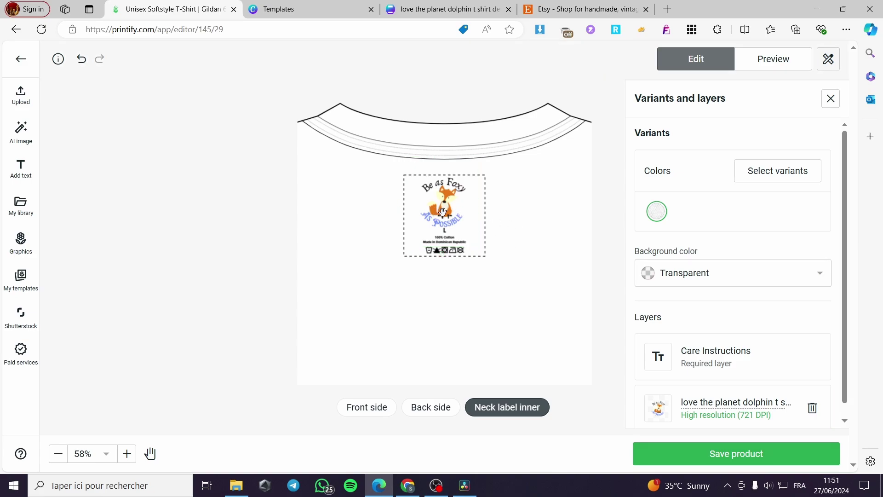
left_click(443, 213)
left_click(542, 221)
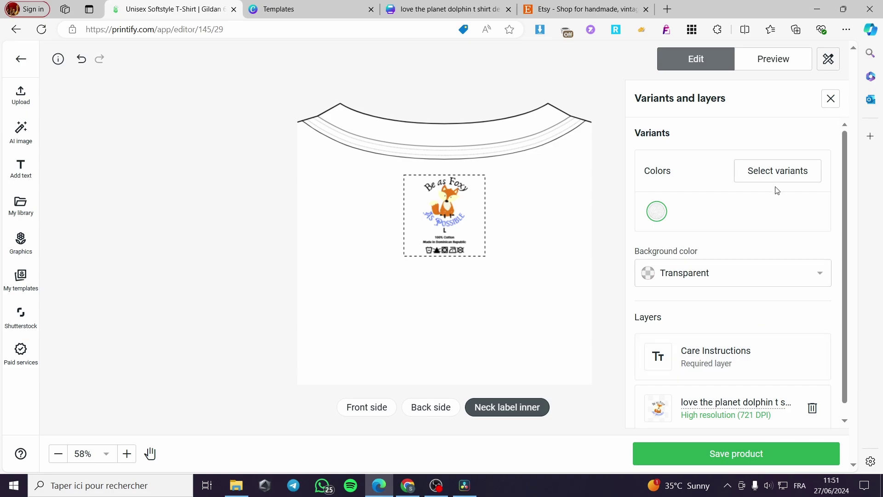
Add the Sport Grey, Ice Grey and Dark Heather colours to the shirt's variants and show the front side.
left_click(788, 174)
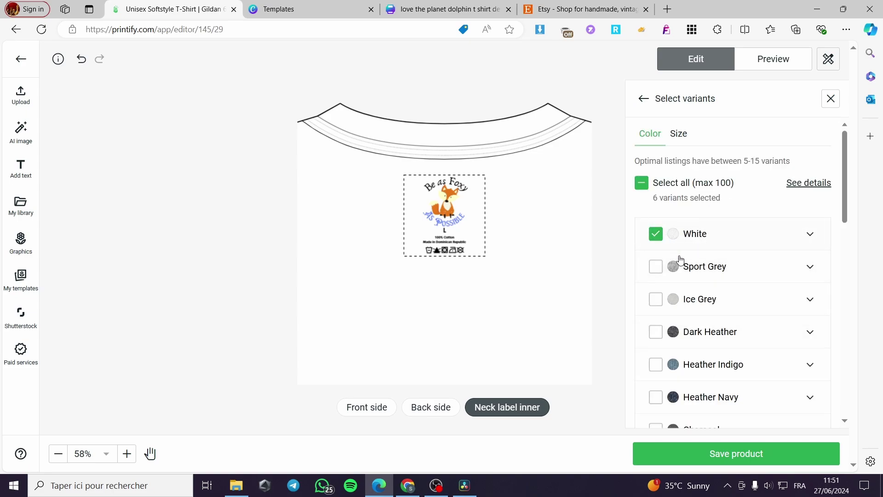
left_click(679, 134)
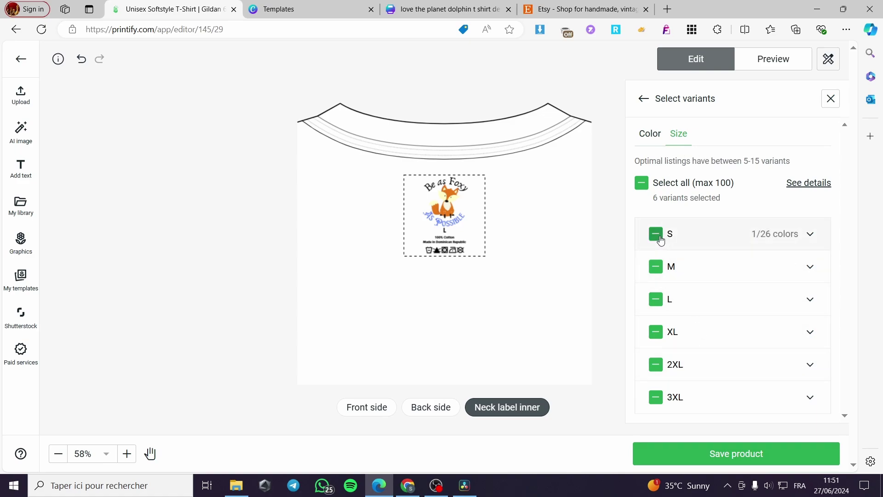
left_click(651, 134)
left_click(655, 267)
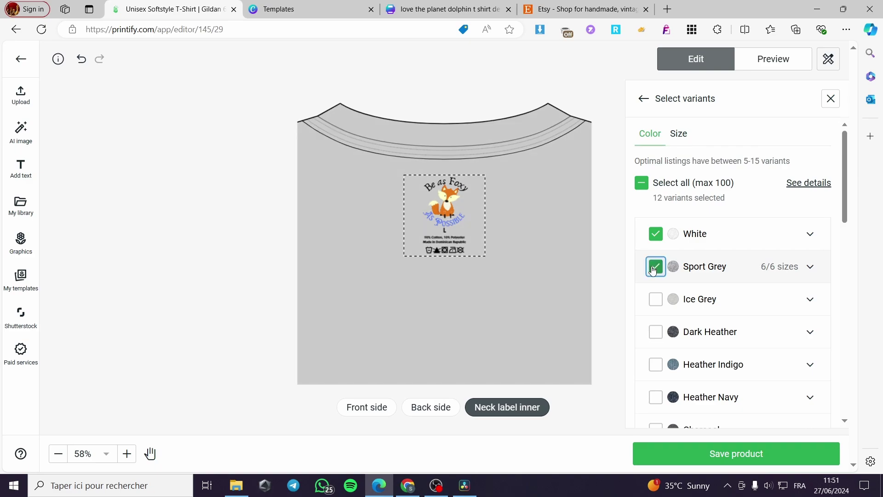
left_click(368, 408)
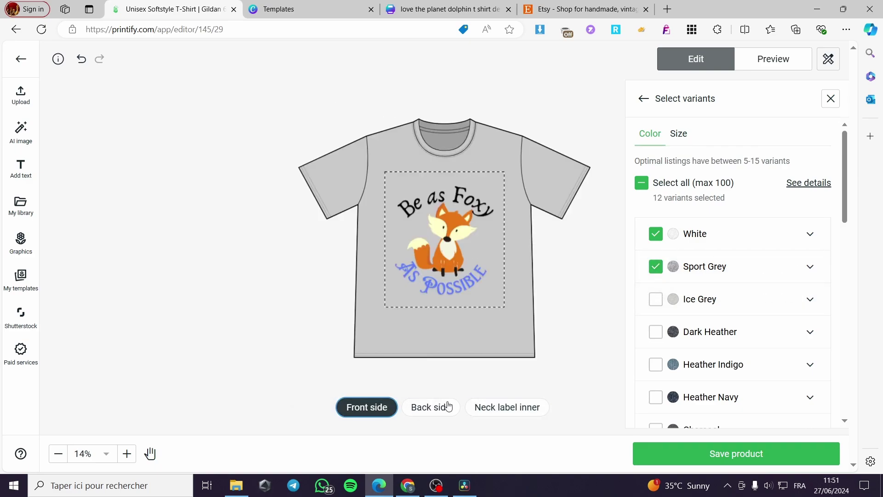
left_click(656, 300)
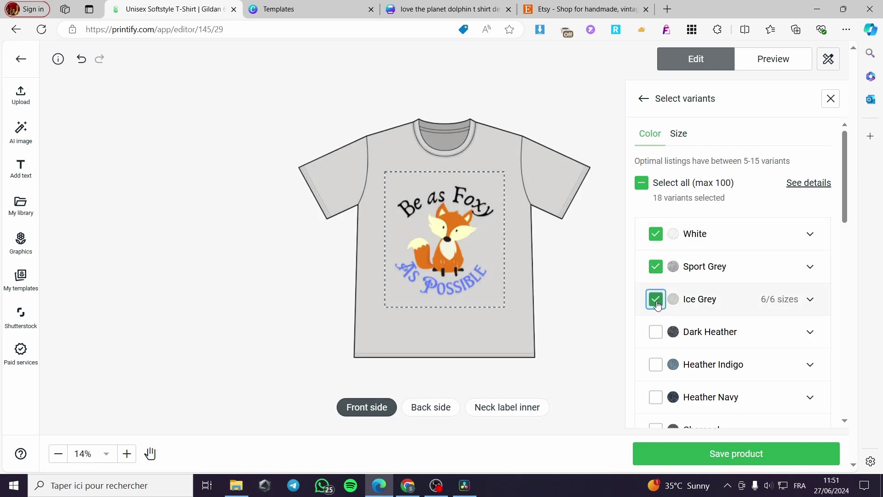
left_click(659, 338)
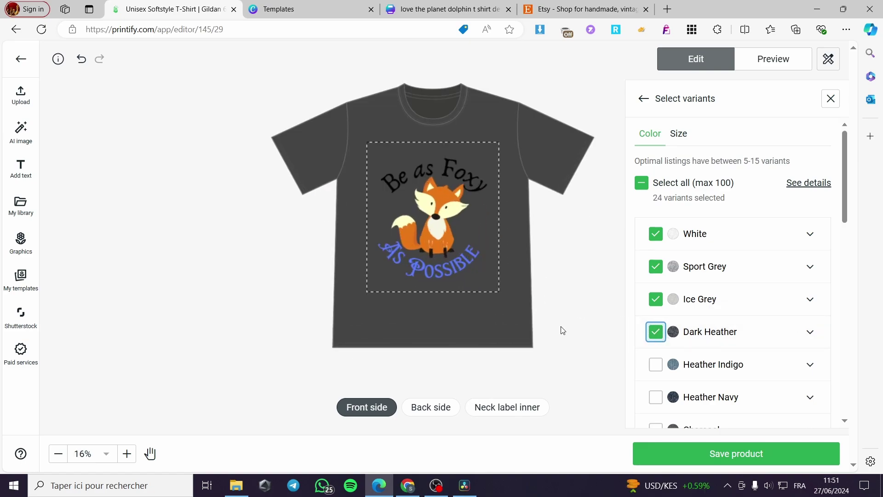
Add the Heather Indigo, Heather Navy and Charcoal colour variants, trying Black and deselecting it again.
scroll(658, 276, "down", 3)
left_click(656, 249)
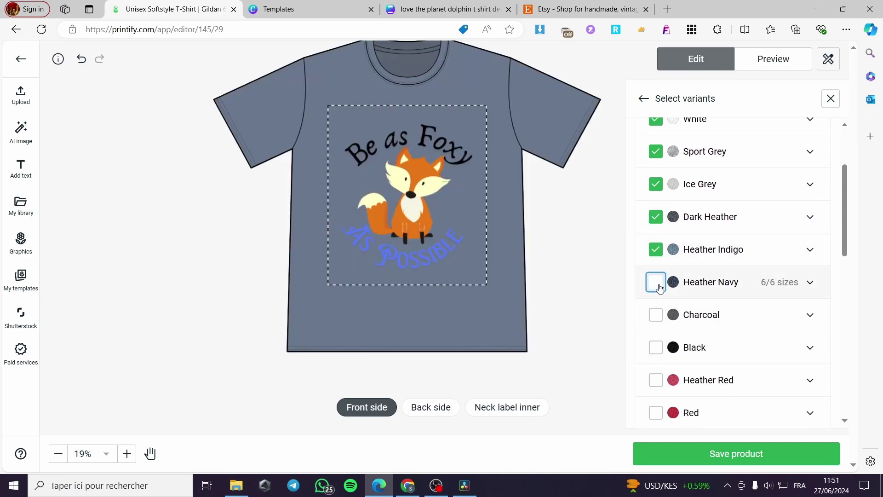
left_click(658, 284)
left_click(657, 315)
left_click(657, 348)
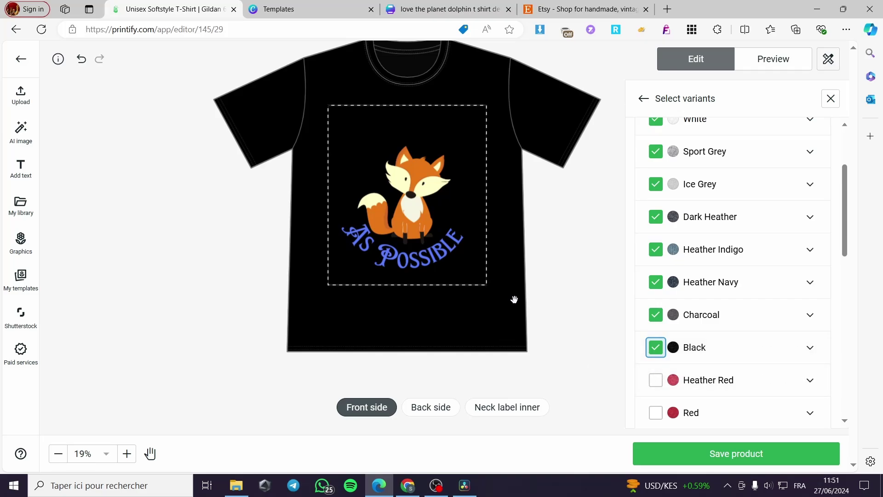
left_click(656, 348)
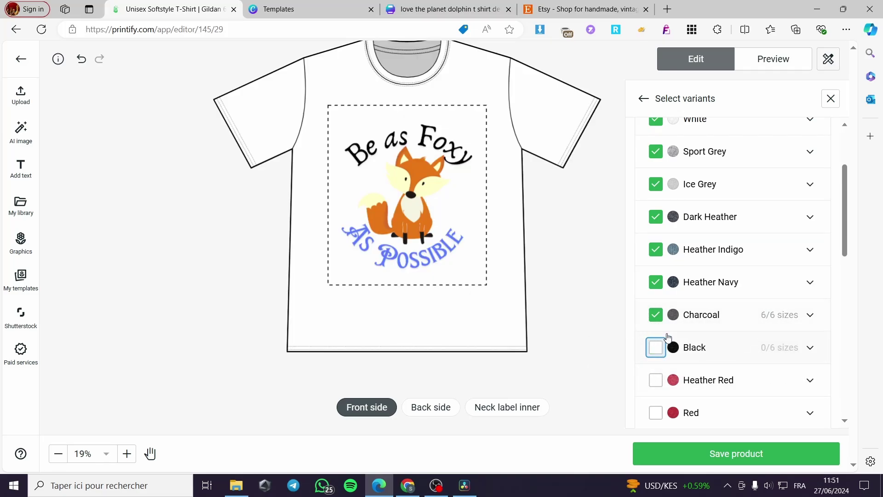
left_click(654, 184)
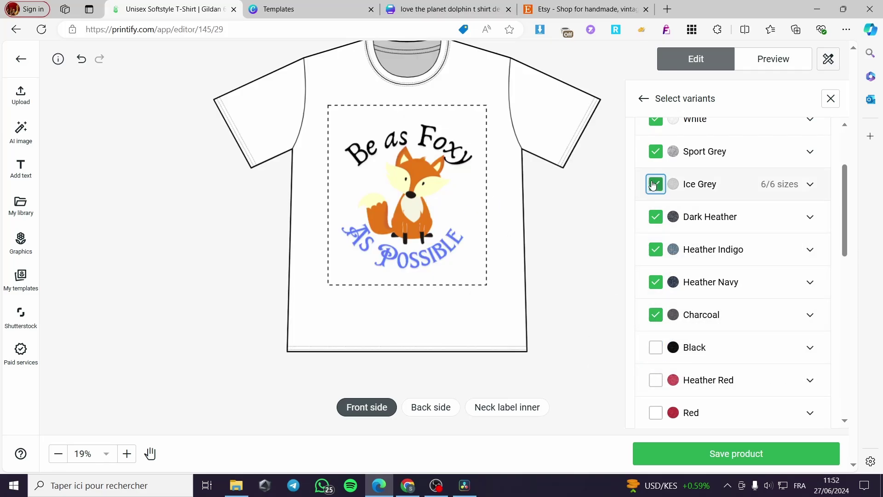
left_click(656, 218)
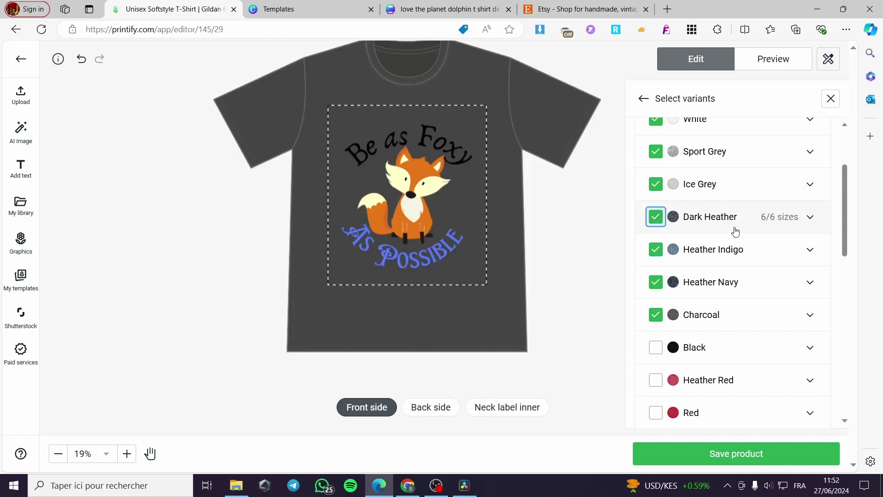
Add the Heather Red and Red colour variants, trying Dark Chocolate and deselecting it again.
scroll(659, 280, "down", 3)
left_click(656, 265)
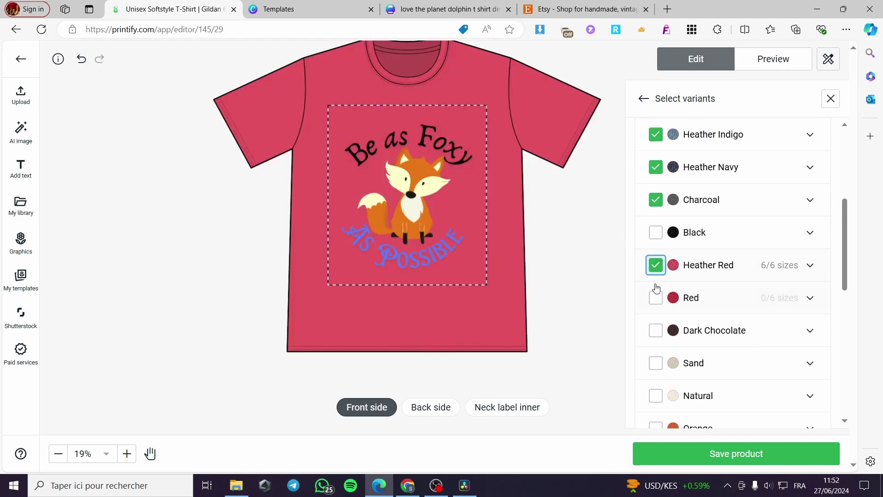
left_click(656, 297)
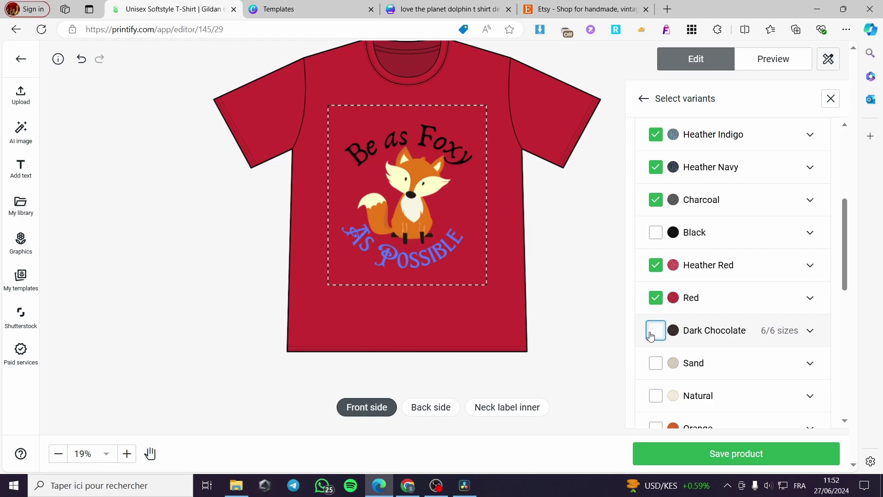
left_click(651, 335)
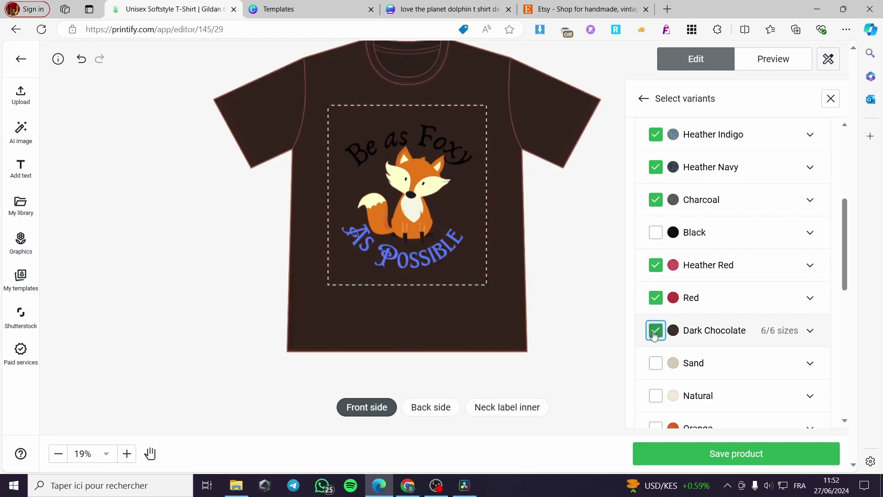
left_click(656, 335)
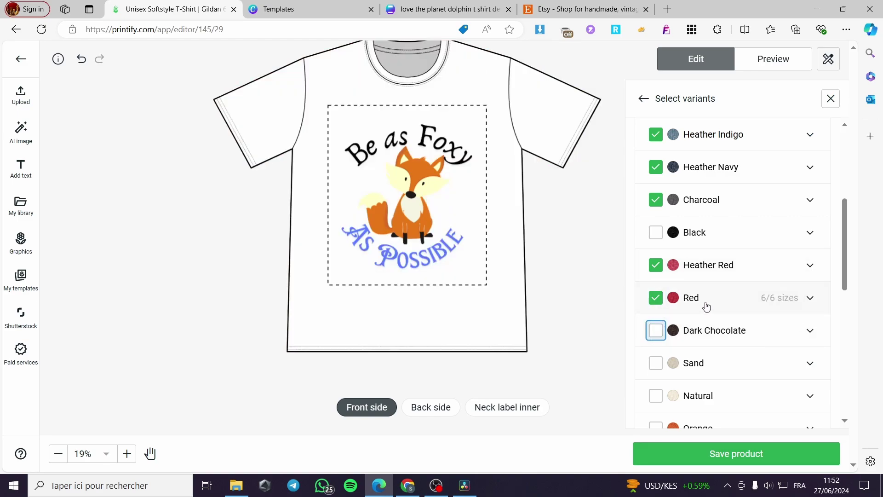
Add the Sand, Natural, Orange and Gold colours to the shirt's variants.
scroll(708, 306, "down", 4)
left_click(656, 192)
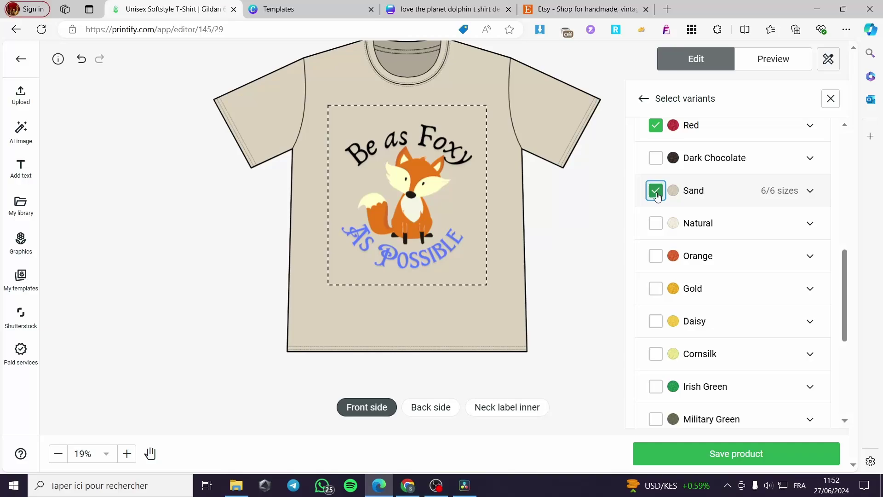
left_click(656, 223)
left_click(654, 258)
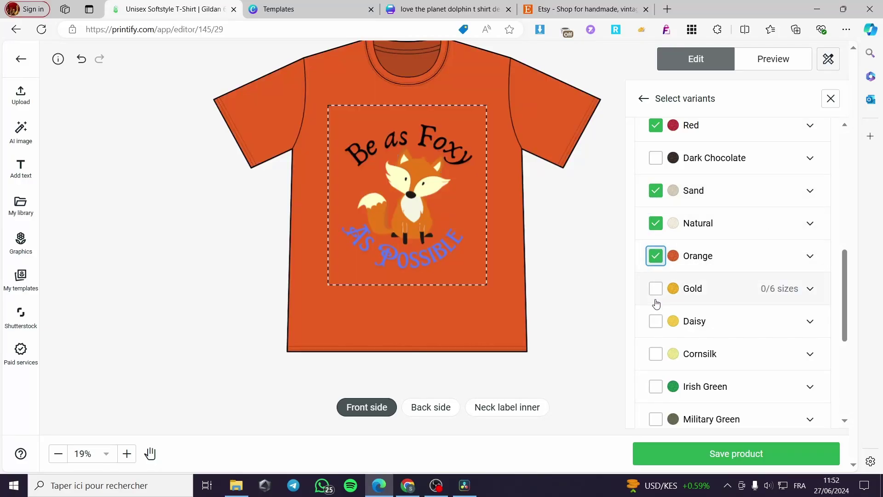
left_click(656, 288)
Add the Light Blue colour variant, trying Heather Royal and Sapphire and deselecting both again.
scroll(717, 335, "down", 5)
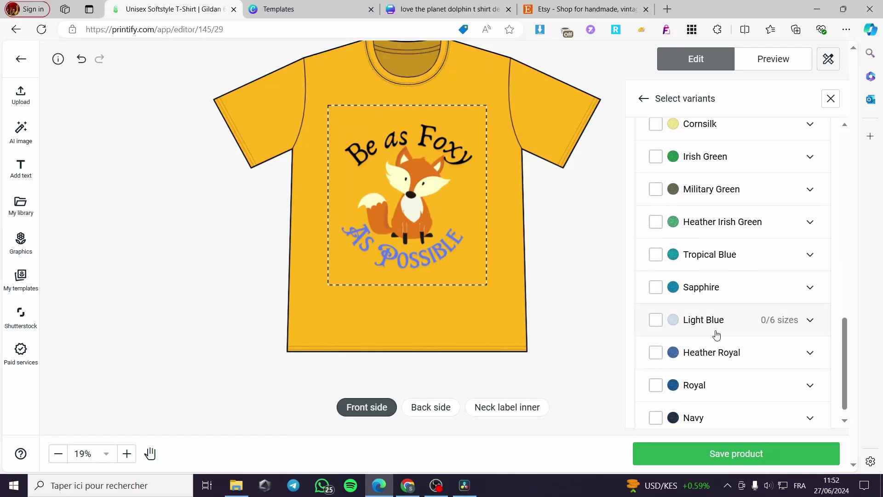
left_click(656, 352)
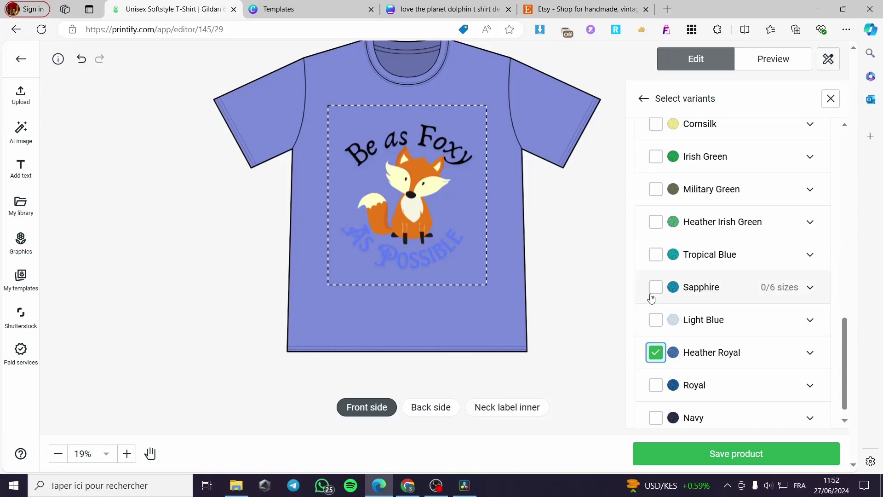
left_click(655, 352)
left_click(656, 320)
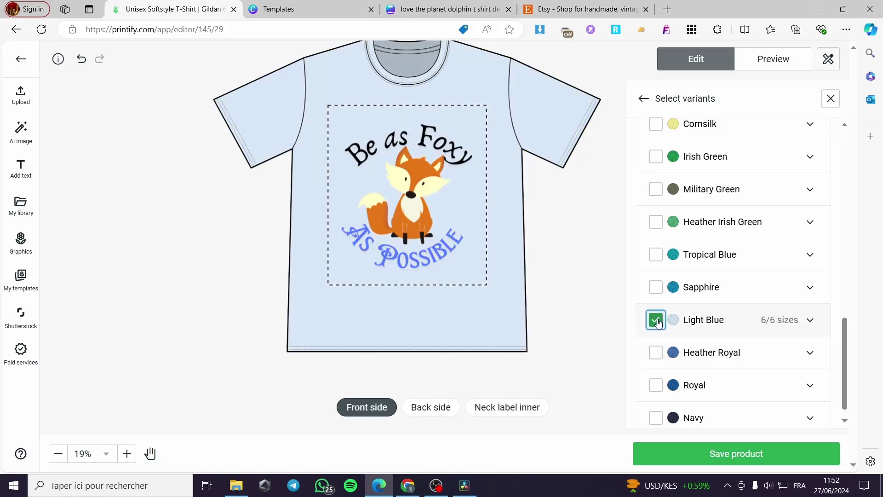
left_click(657, 288)
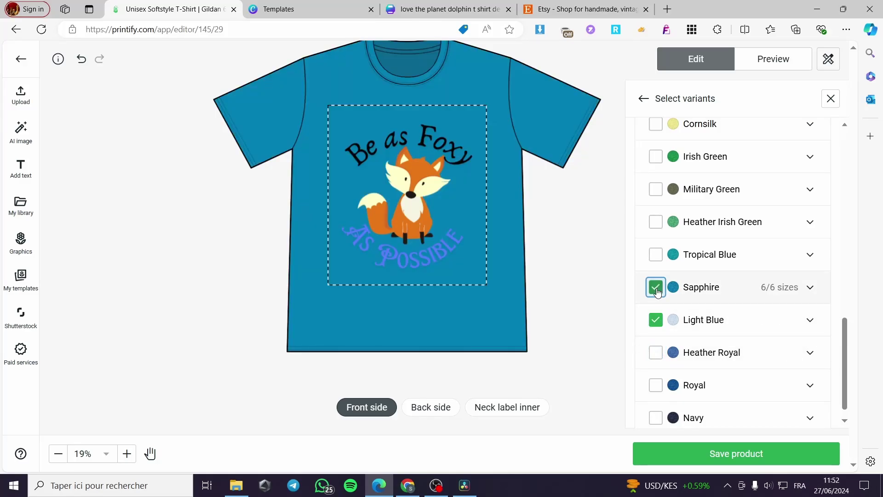
left_click(656, 288)
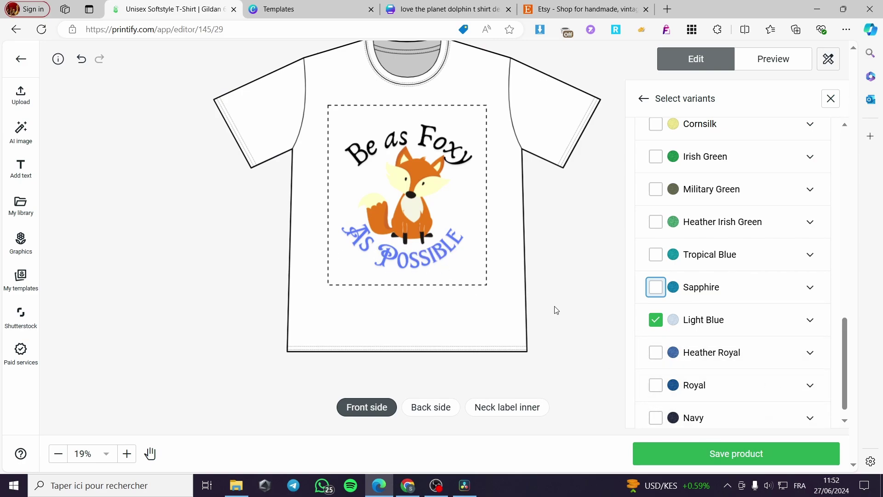
Save the product with the chosen colour variants and dismiss the promotional pop-up over the mockup library.
scroll(562, 306, "down", 2)
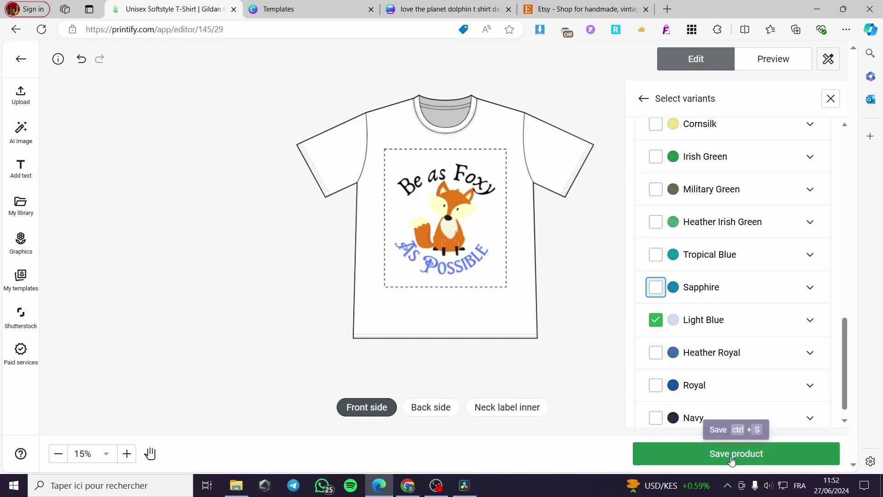
scroll(742, 409, "down", 1)
left_click(757, 455)
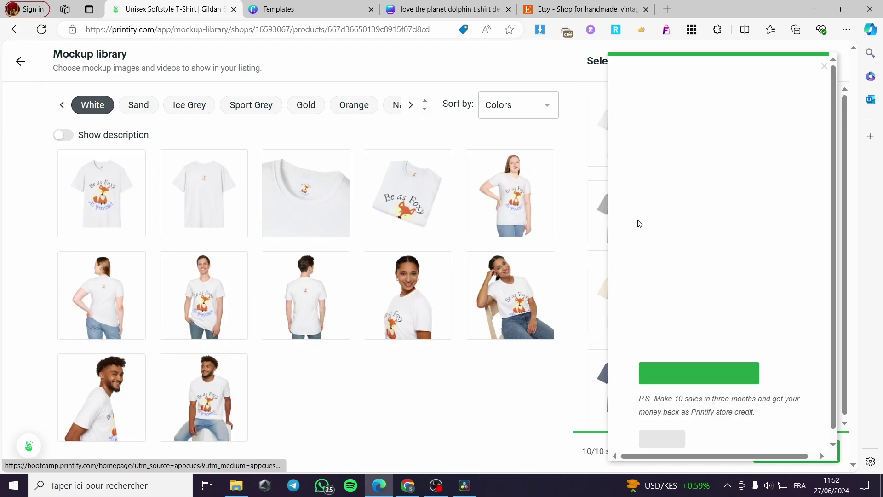
left_click(824, 68)
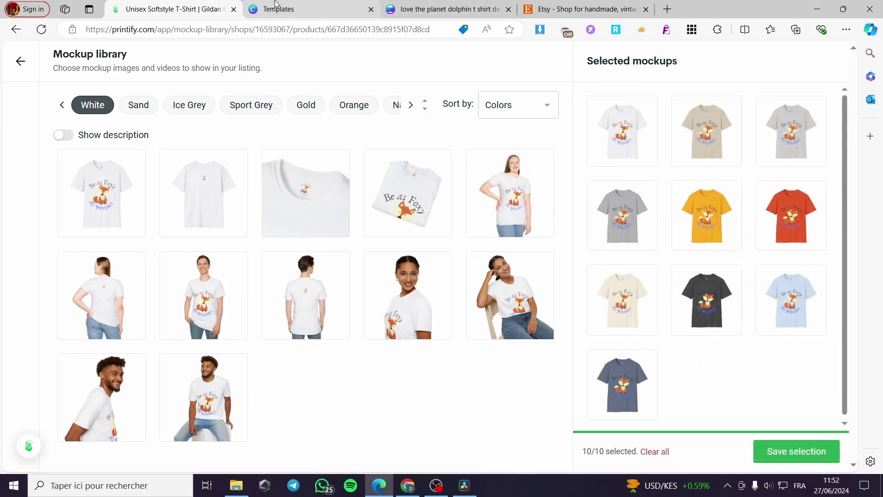
left_click(291, 14)
left_click(835, 59)
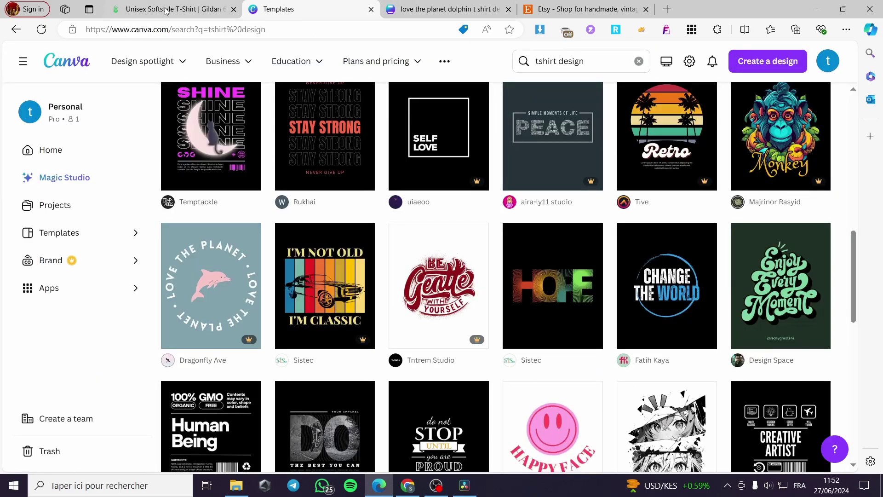
left_click(162, 4)
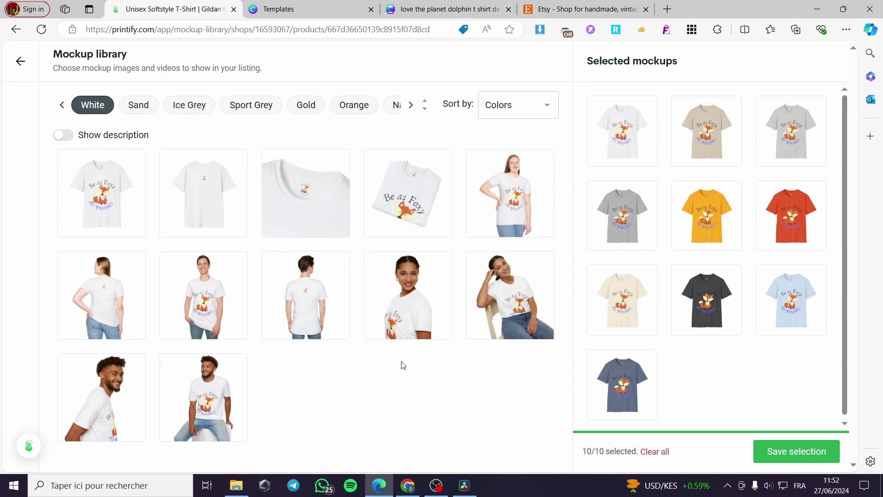
Turn on the descriptions for the images in the mockup library.
left_click(63, 138)
left_click(64, 135)
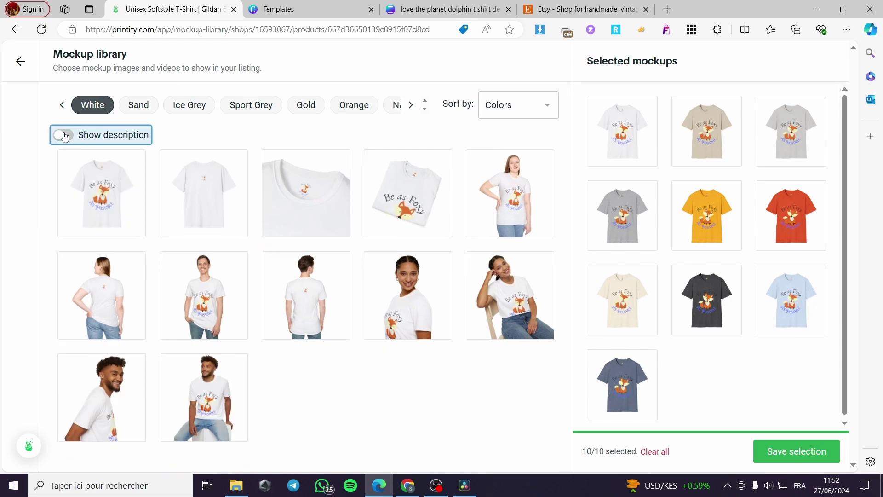
left_click(65, 136)
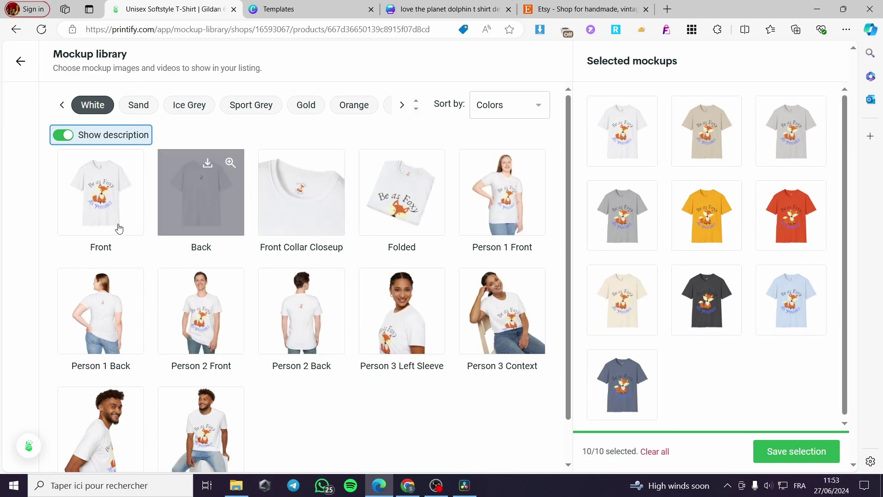
Look through the Ice Grey mockups and save the current mockup selection for the listing.
left_click(195, 109)
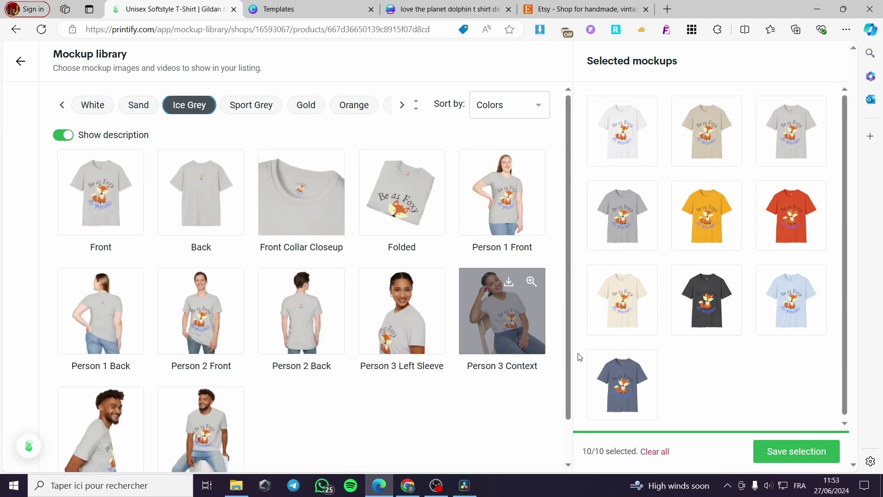
scroll(727, 387, "down", 1)
scroll(506, 398, "down", 1)
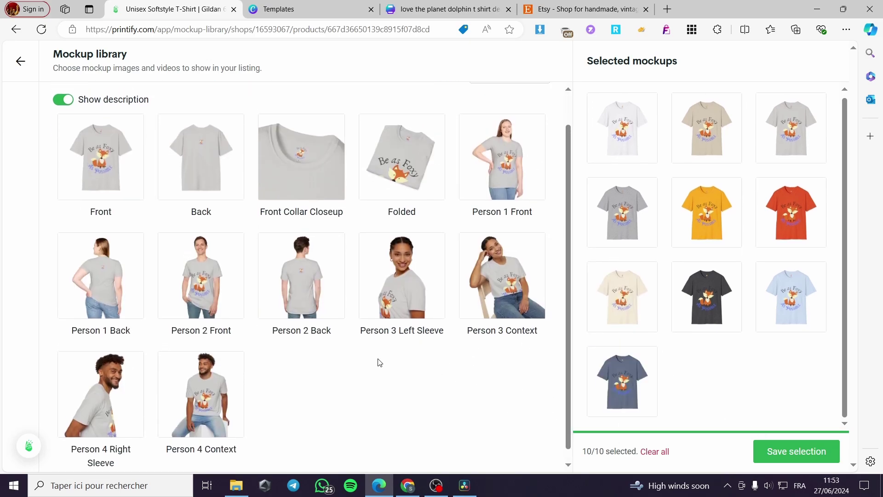
scroll(379, 361, "up", 1)
left_click(783, 452)
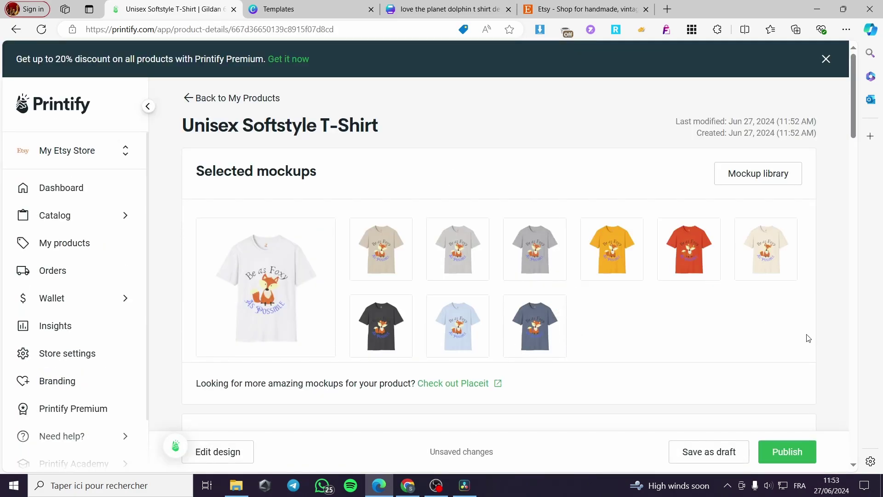
Add "Foxy" at the start of the listing title so it reads "Foxy Unisex Softstyle T-Shirt".
scroll(527, 335, "down", 5)
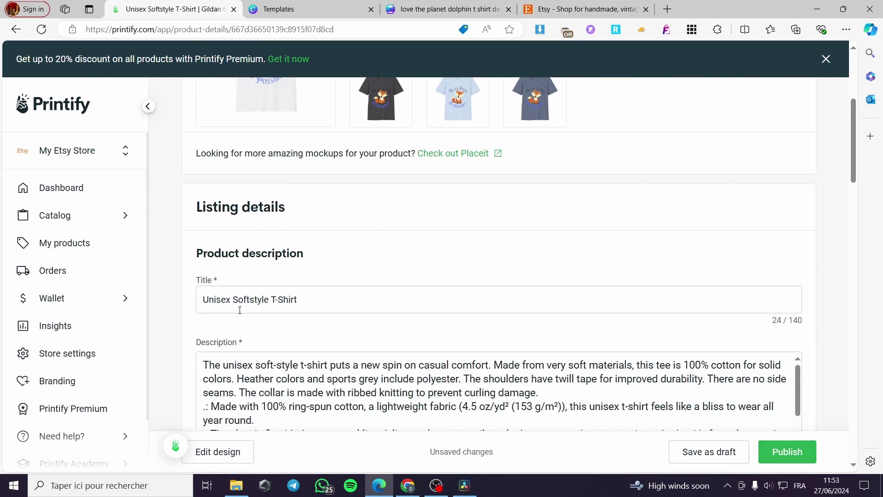
left_click(206, 300)
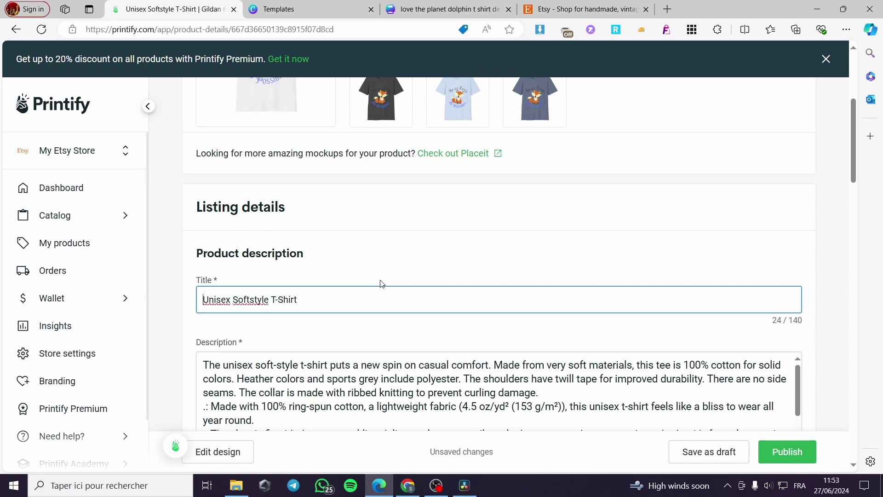
type("Foxy")
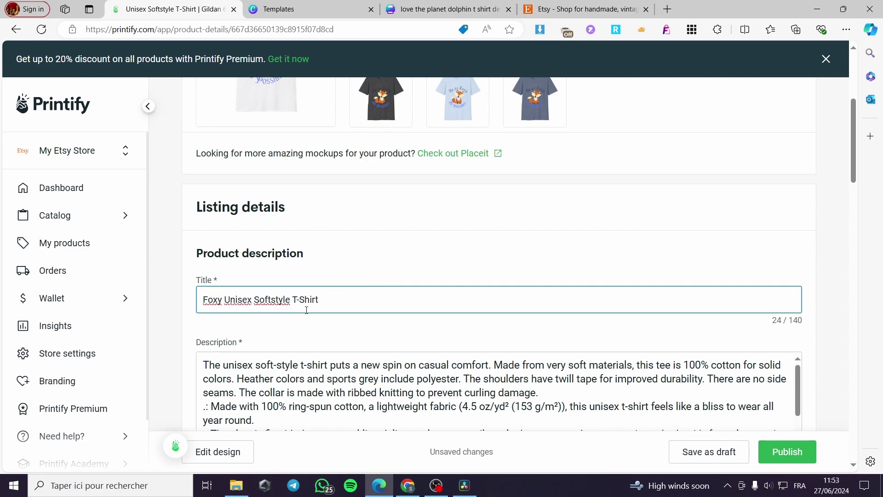
Enable the Economy shipping method for the product alongside Standard shipping.
scroll(331, 332, "up", 5)
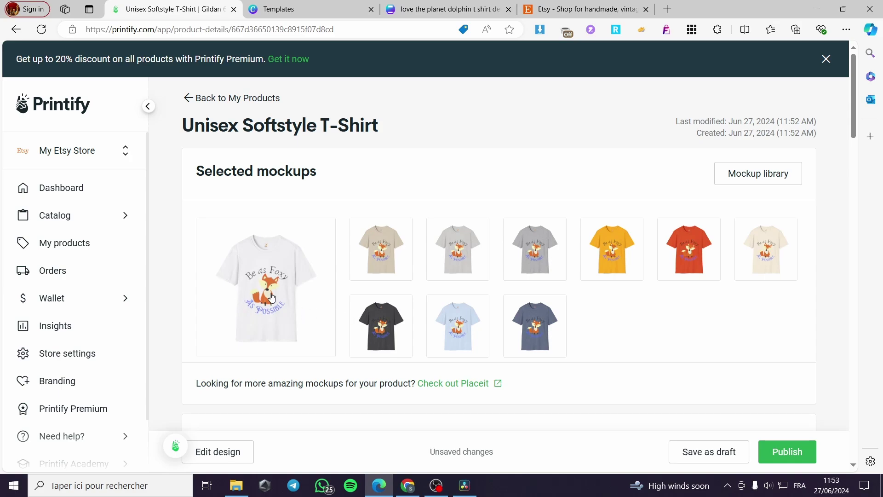
scroll(300, 300, "down", 9)
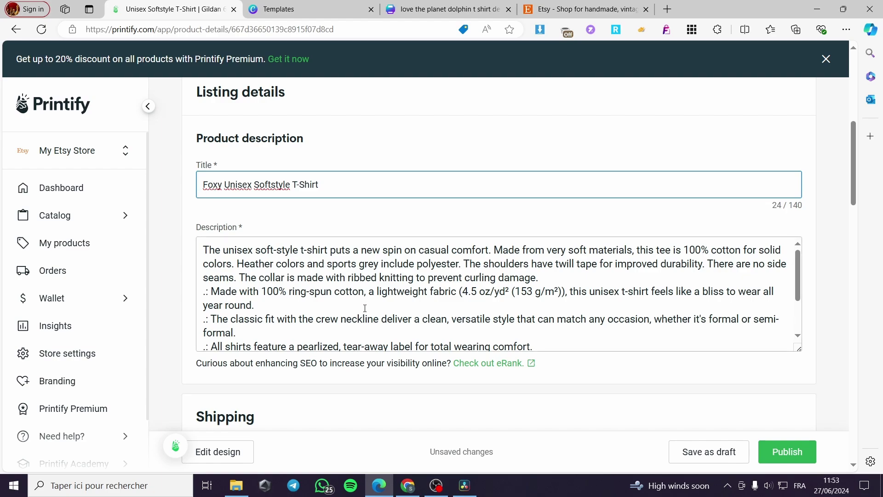
scroll(361, 308, "down", 8)
scroll(500, 289, "down", 3)
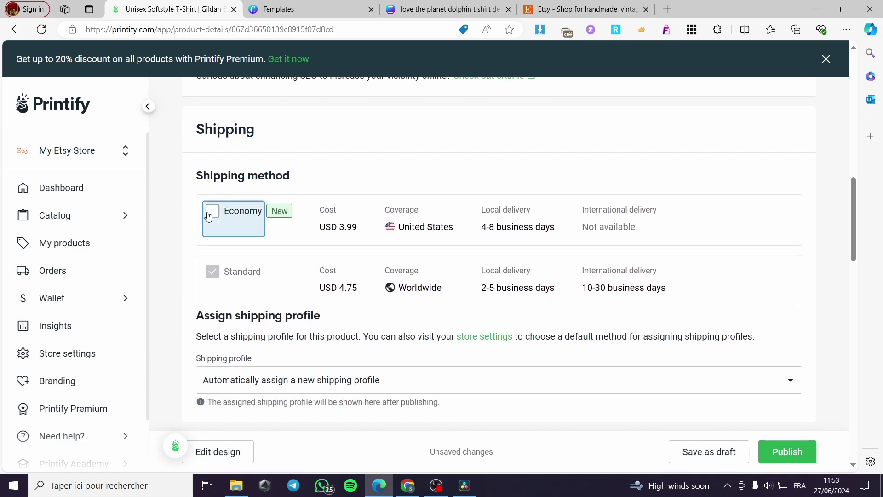
left_click(211, 214)
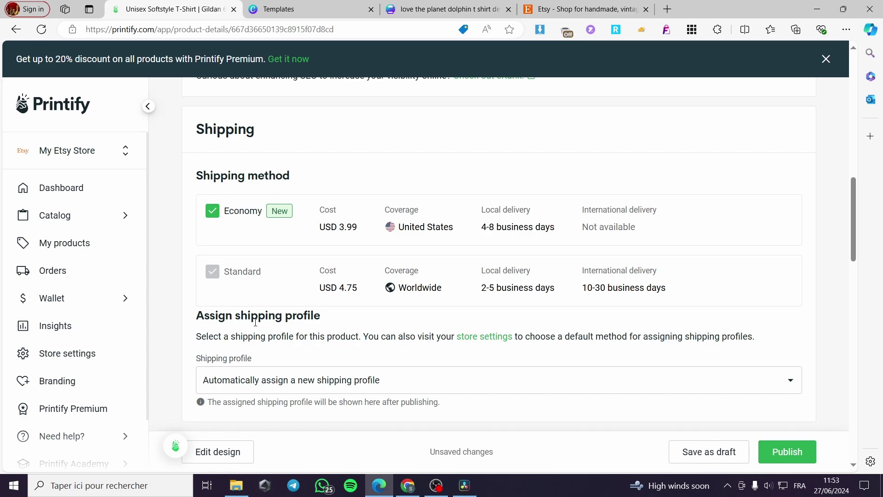
Select all size and colour variants in the pricing table.
scroll(358, 394, "down", 4)
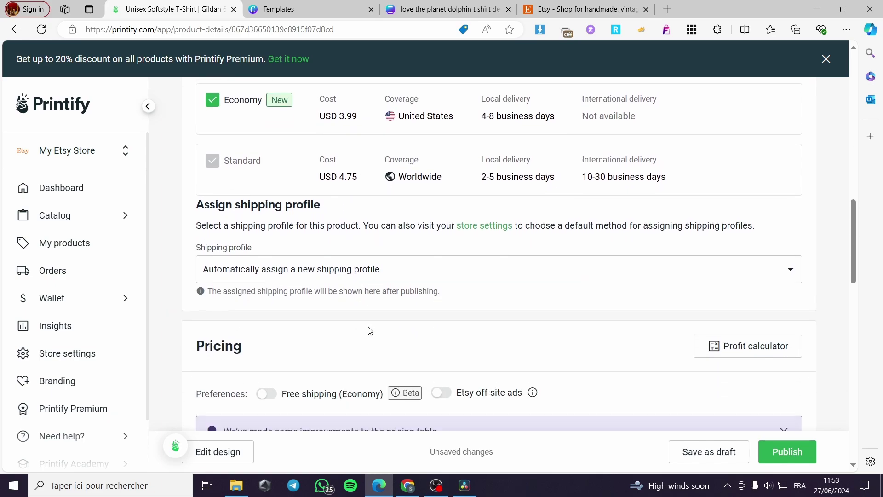
scroll(597, 237, "down", 4)
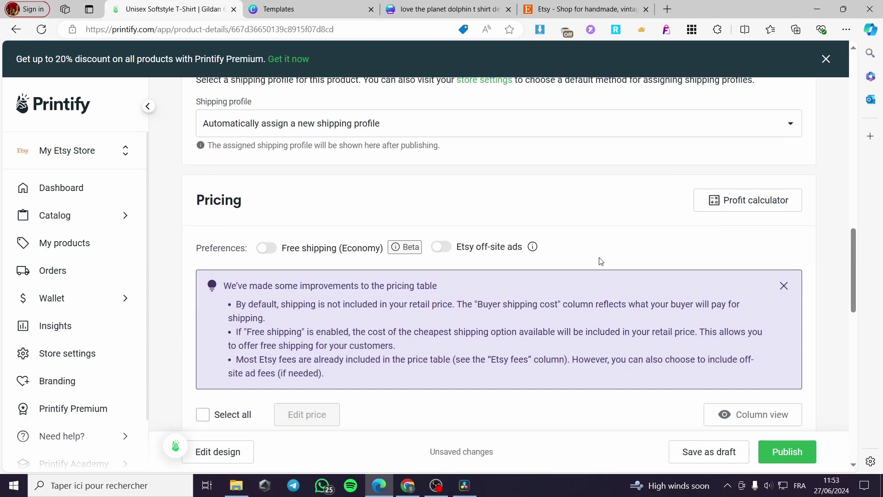
scroll(528, 179, "down", 3)
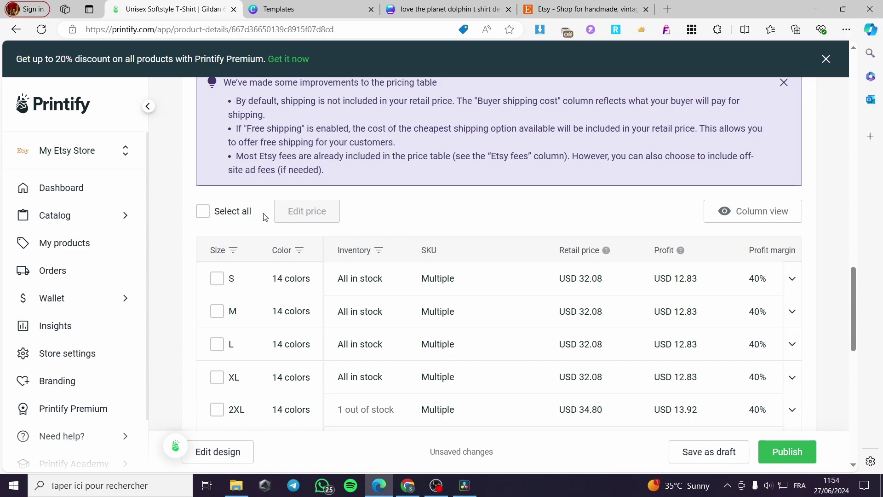
left_click(216, 210)
left_click(354, 216)
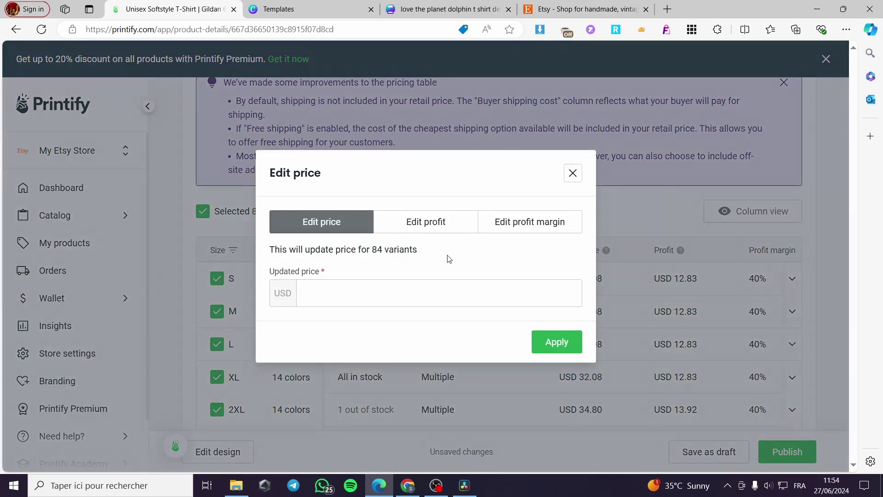
left_click(351, 287)
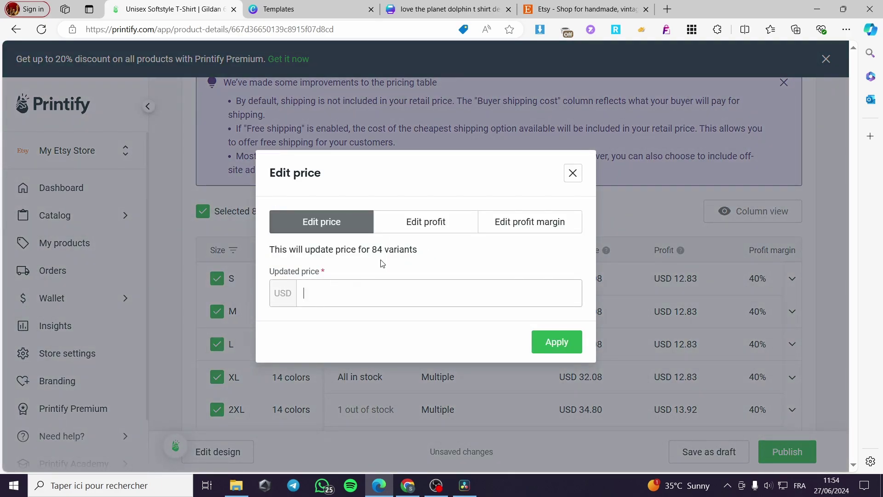
left_click(573, 173)
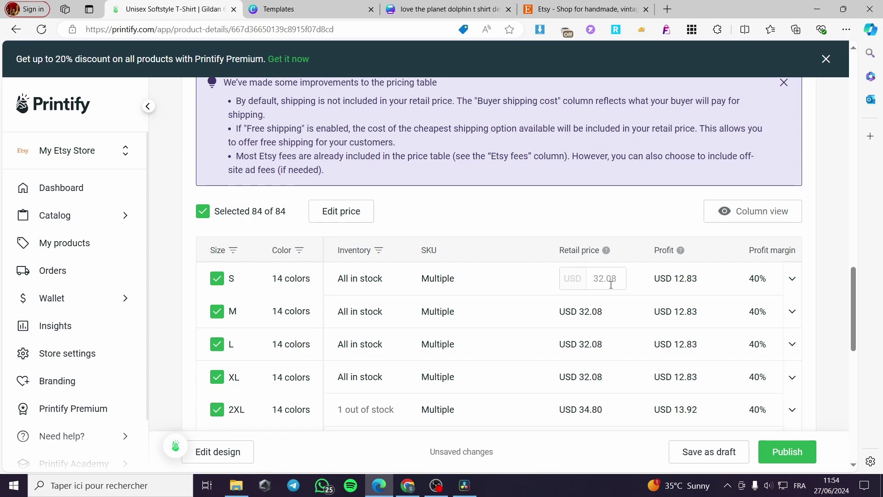
Set the retail price of all selected variants to USD 35.99 and review the updated pricing table.
left_click(322, 214)
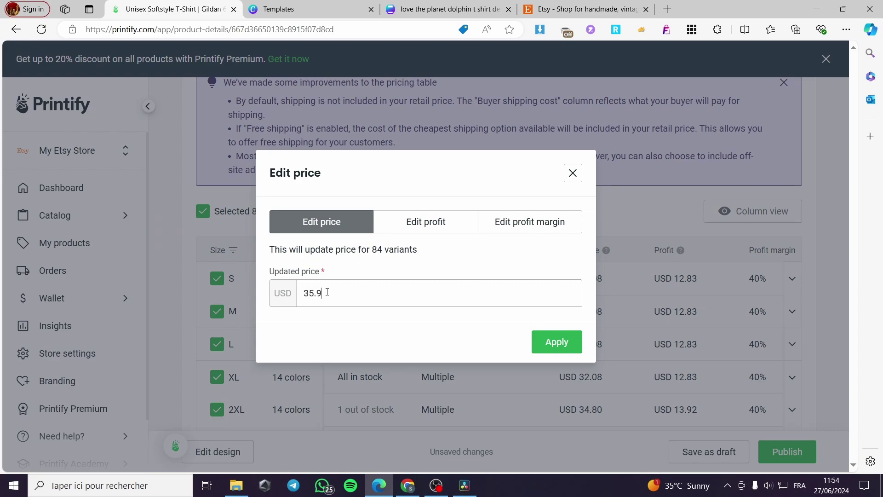
type("35.99")
left_click(552, 342)
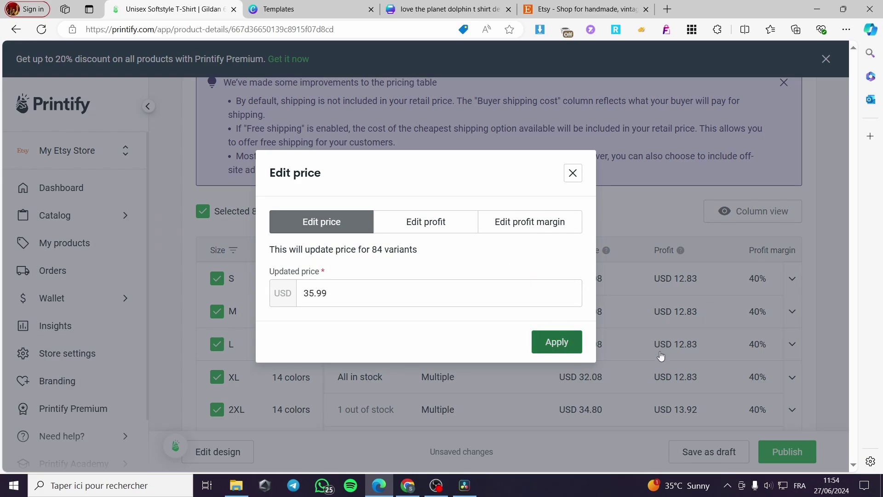
scroll(603, 290, "down", 4)
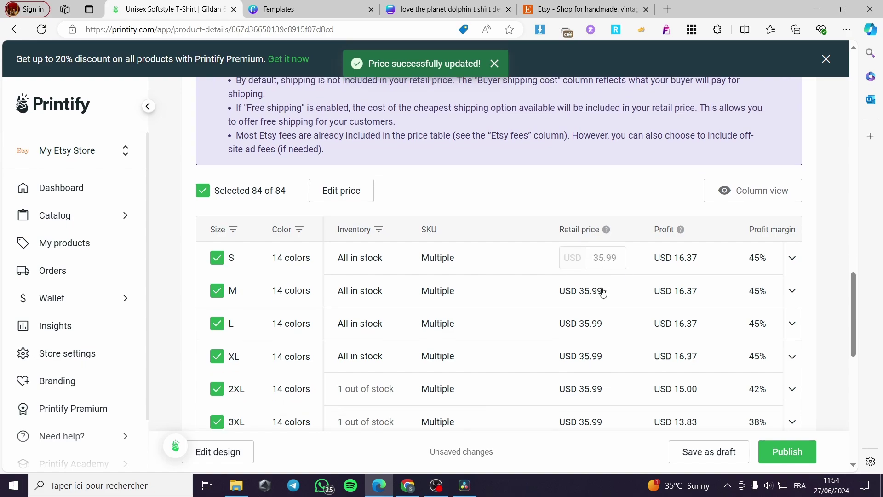
scroll(612, 319, "up", 4)
scroll(617, 302, "down", 1)
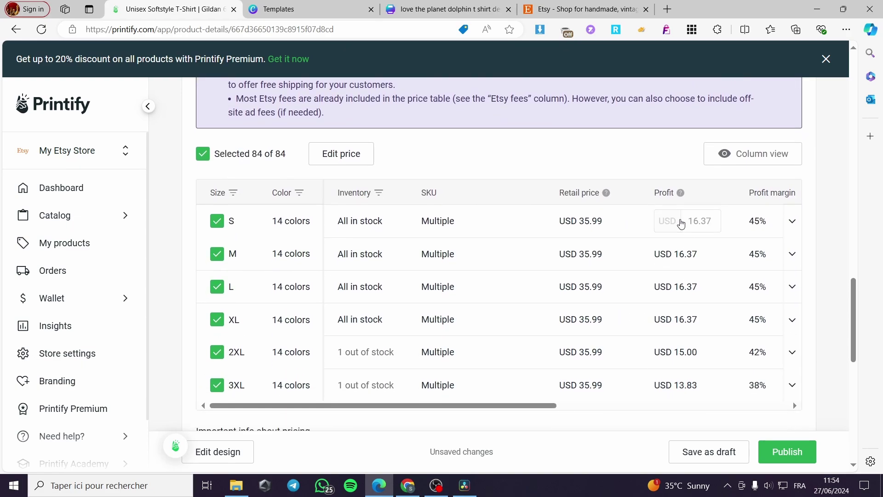
Set the variant visibility in the publishing settings to show all variants as available for purchase.
scroll(695, 351, "down", 6)
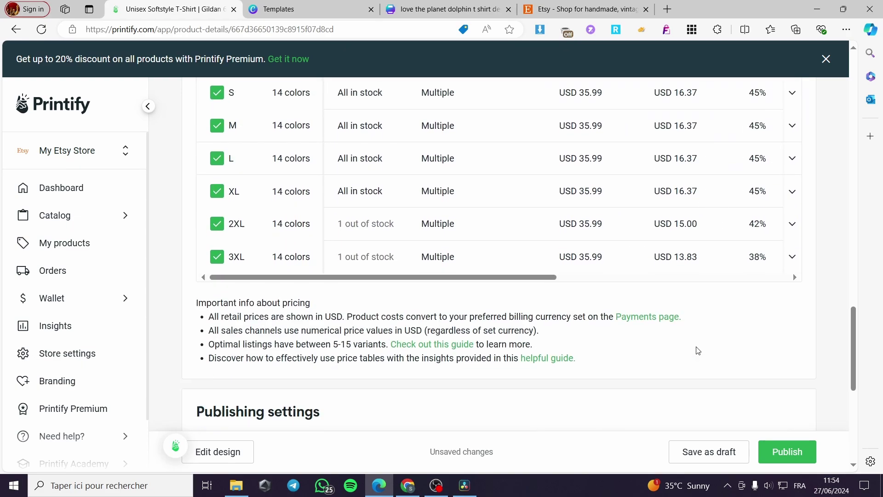
scroll(604, 284, "down", 1)
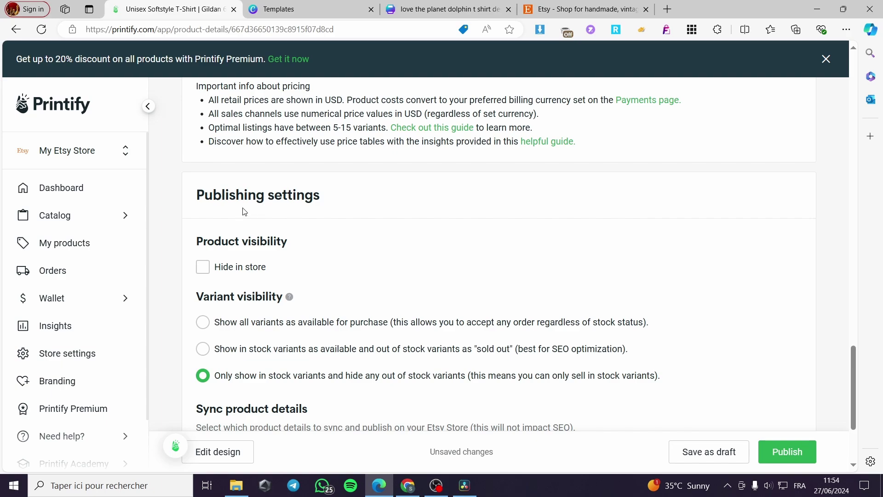
scroll(247, 208, "down", 2)
scroll(248, 210, "up", 2)
scroll(264, 245, "down", 2)
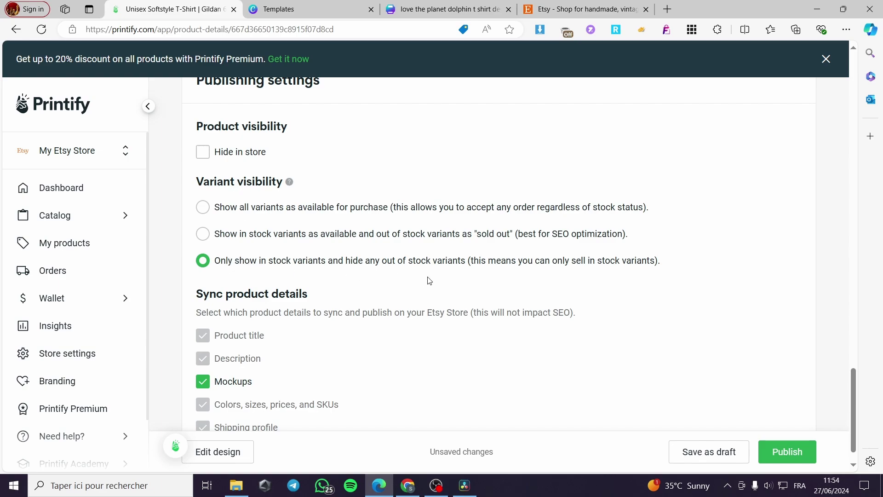
left_click(205, 208)
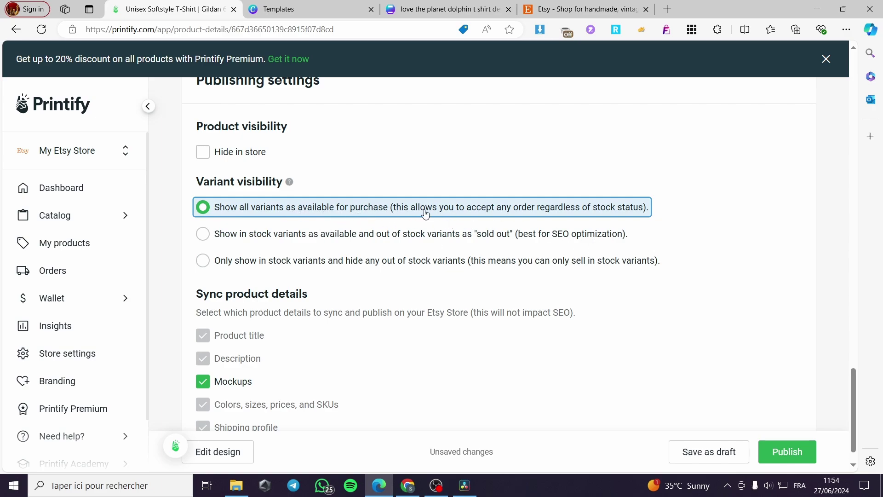
Keep the mockups included in the synced product details and publish the product to the Etsy store.
scroll(238, 318, "down", 1)
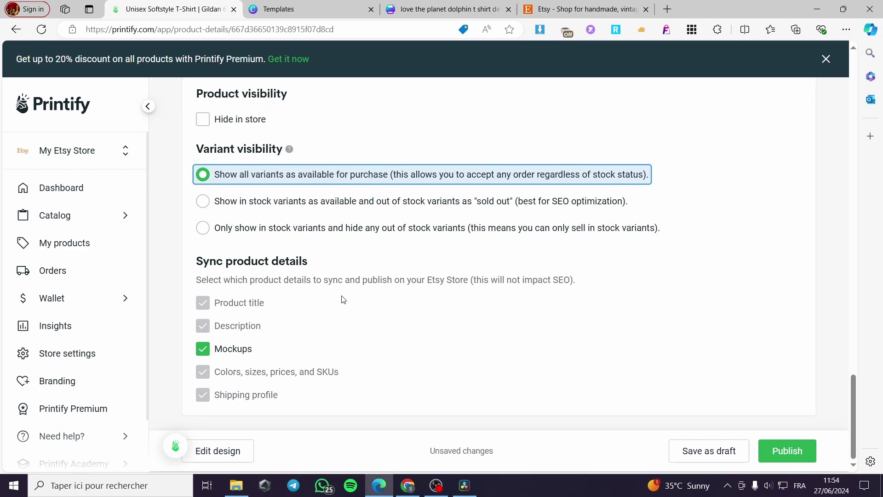
left_click(205, 353)
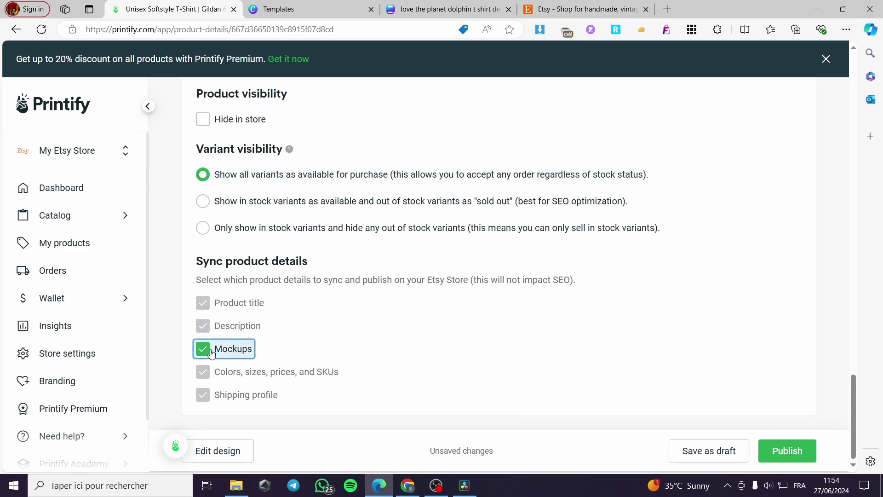
left_click(204, 353)
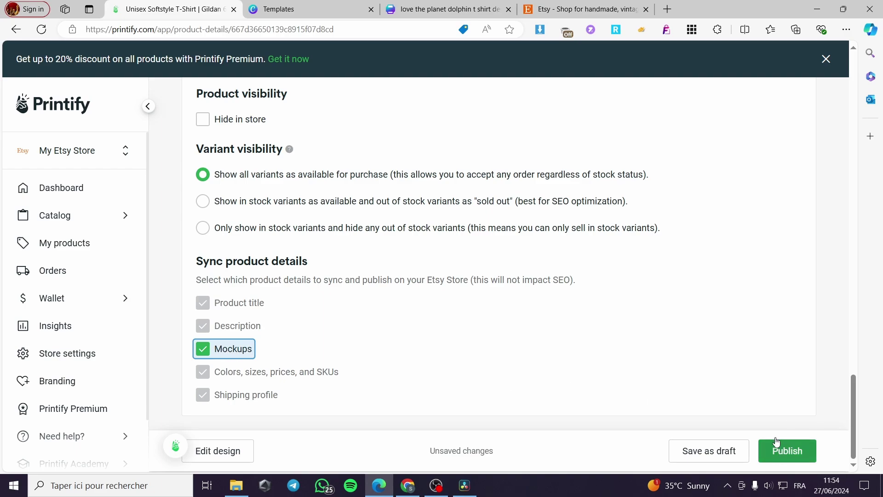
left_click(797, 453)
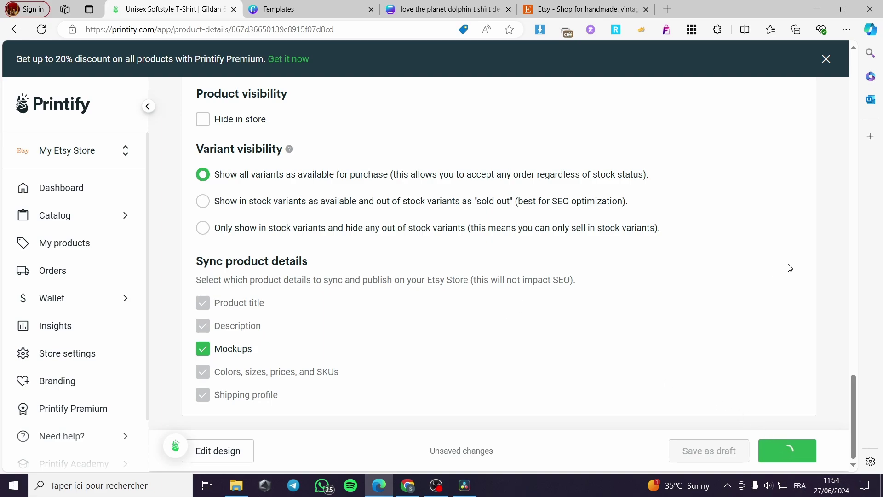
View the list of stores linked to the account and close it again.
left_click(111, 156)
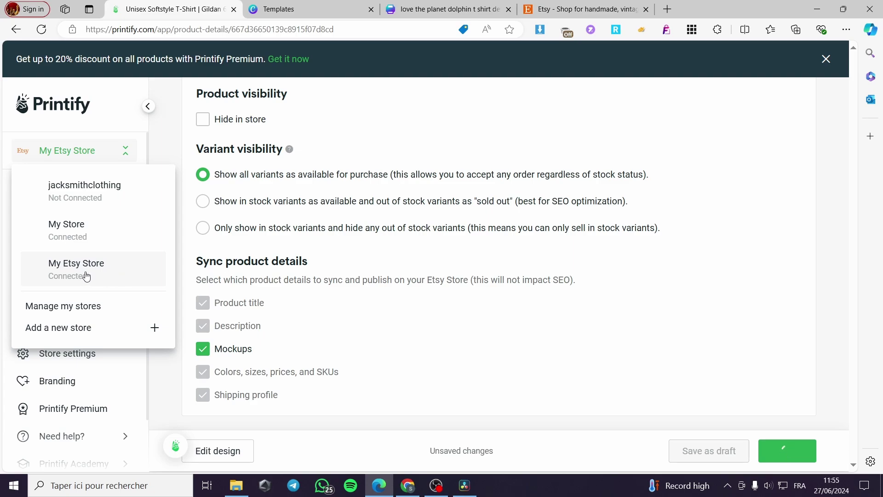
left_click(817, 272)
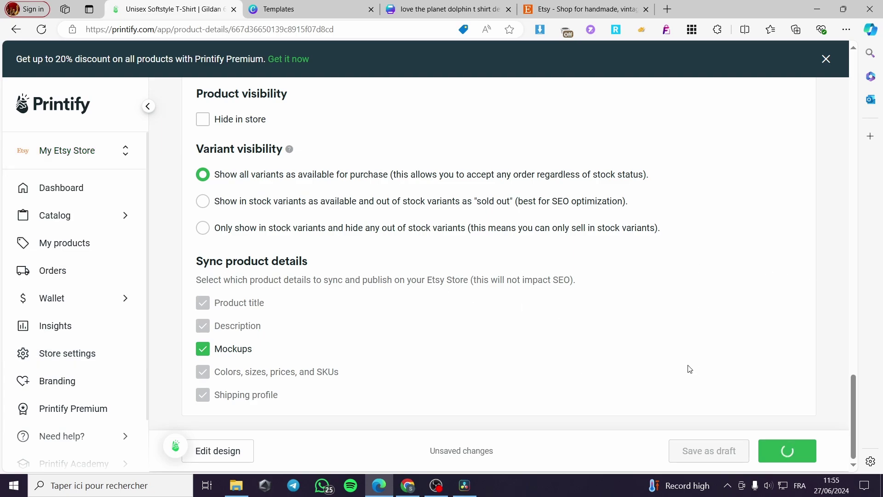
scroll(681, 368, "up", 8)
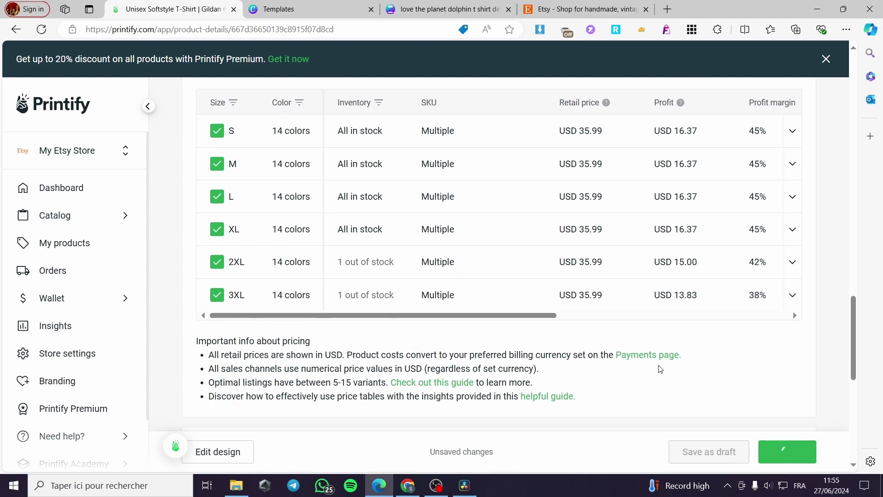
scroll(653, 361, "down", 4)
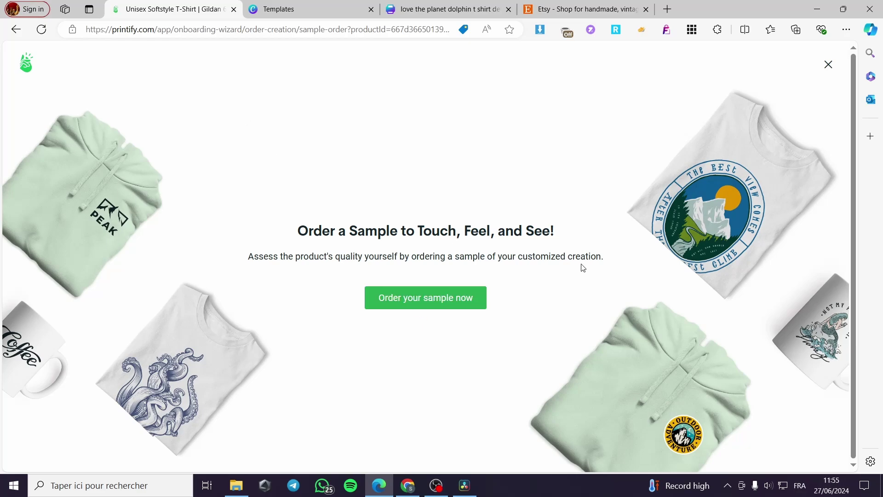
Dismiss the sample-order offer and open the store's product list to check the fox T-shirt's publishing status.
left_click(828, 65)
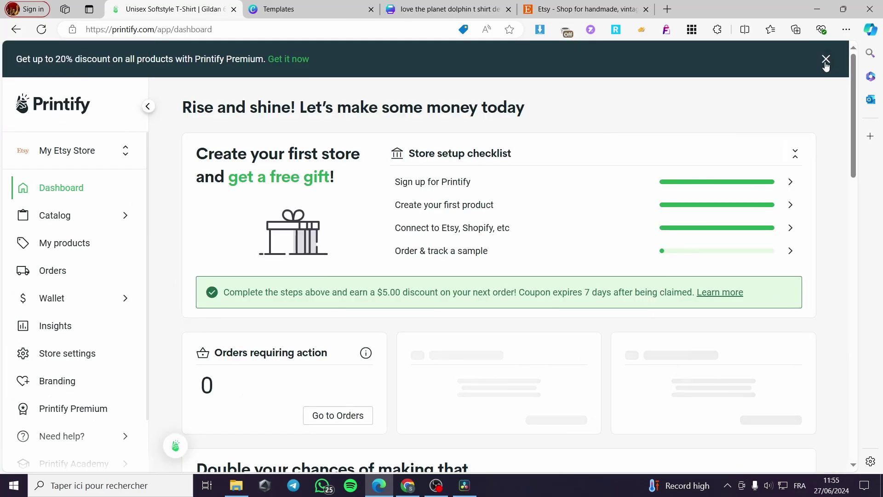
scroll(281, 285, "down", 7)
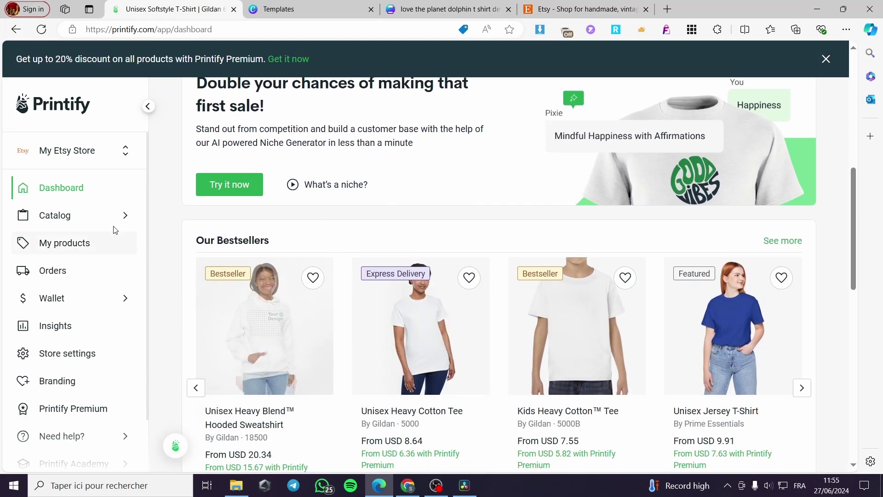
scroll(327, 262, "down", 6)
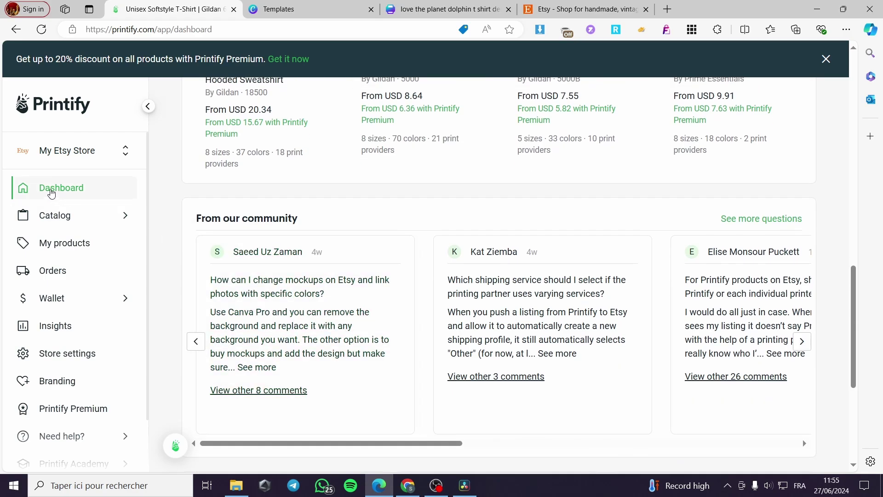
left_click(56, 249)
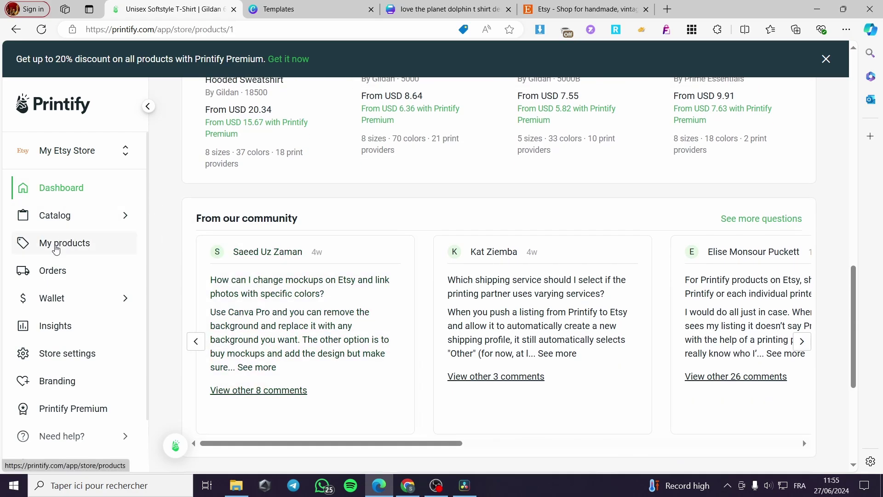
scroll(276, 276, "down", 2)
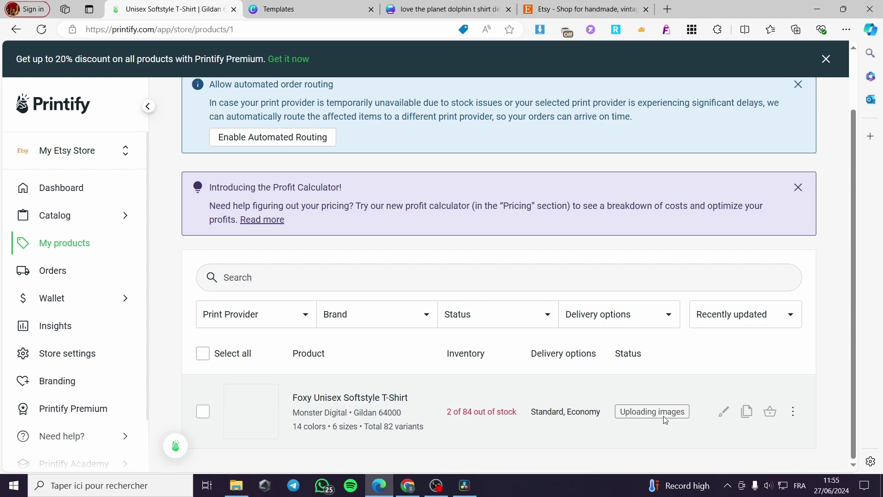
mouse_move(658, 420)
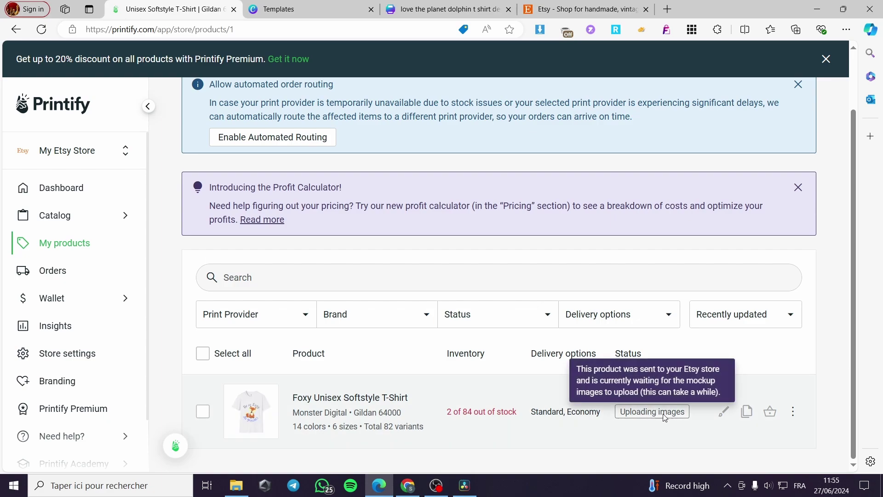
Reload the product list and check the status of the Foxy Unisex Softstyle T-Shirt again.
left_click(795, 413)
left_click(797, 417)
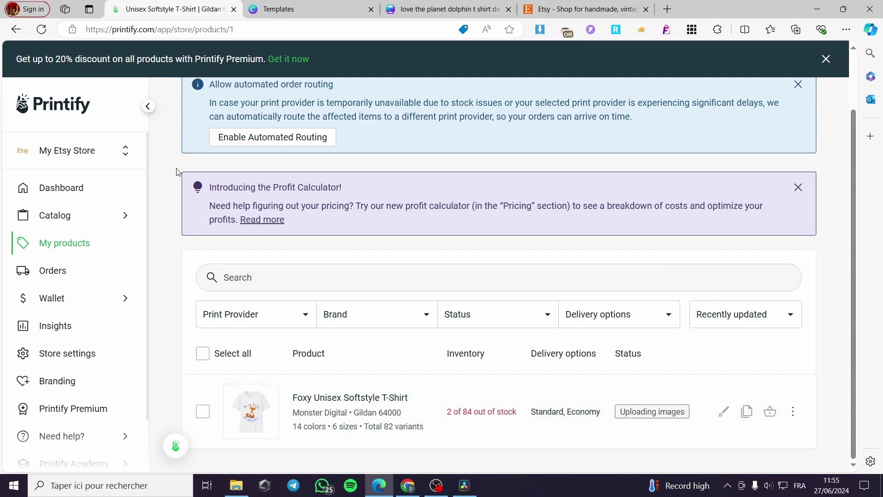
left_click(42, 29)
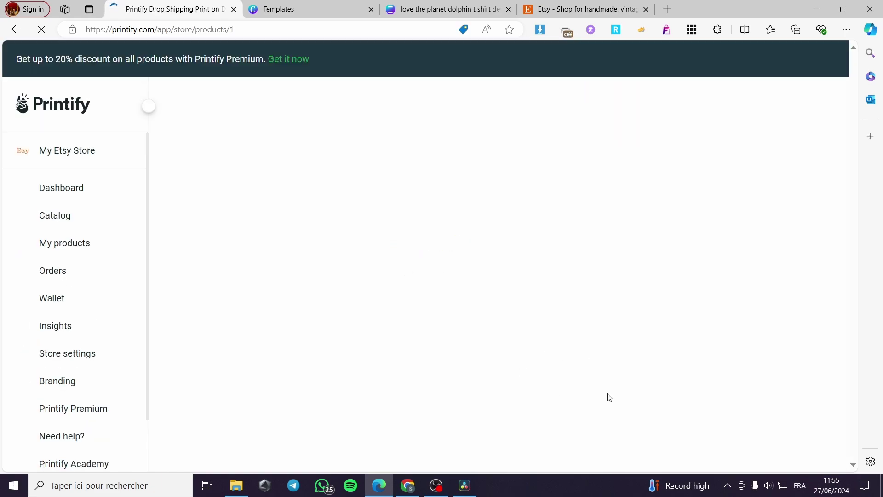
scroll(581, 396, "down", 3)
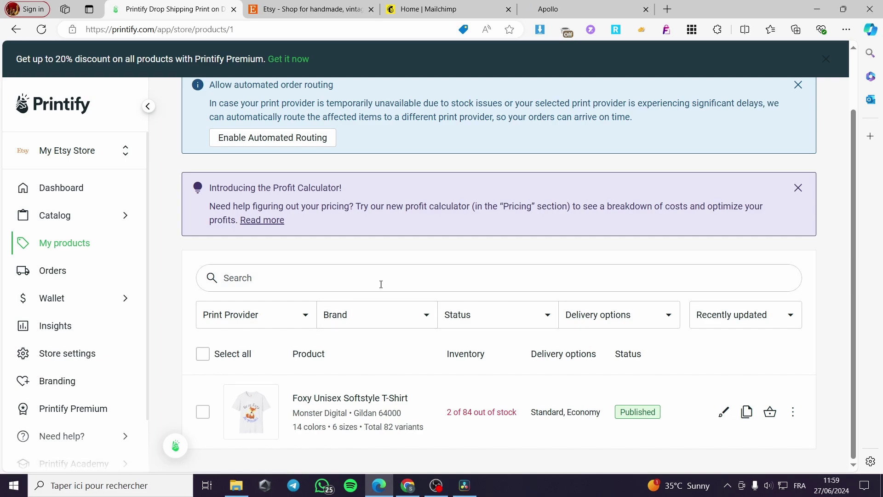
Switch to Etsy, open the Shop Manager's "Stock your shop" stage and look through the listings for the fox T-shirt.
left_click(277, 13)
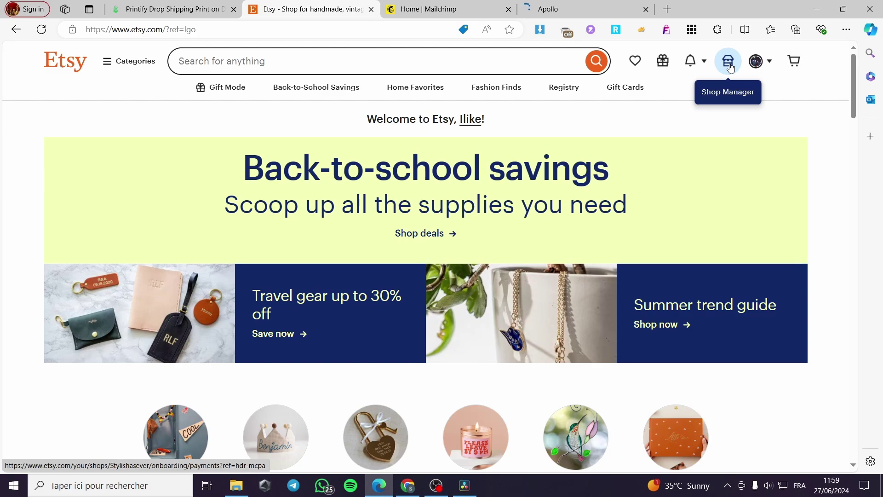
left_click(730, 67)
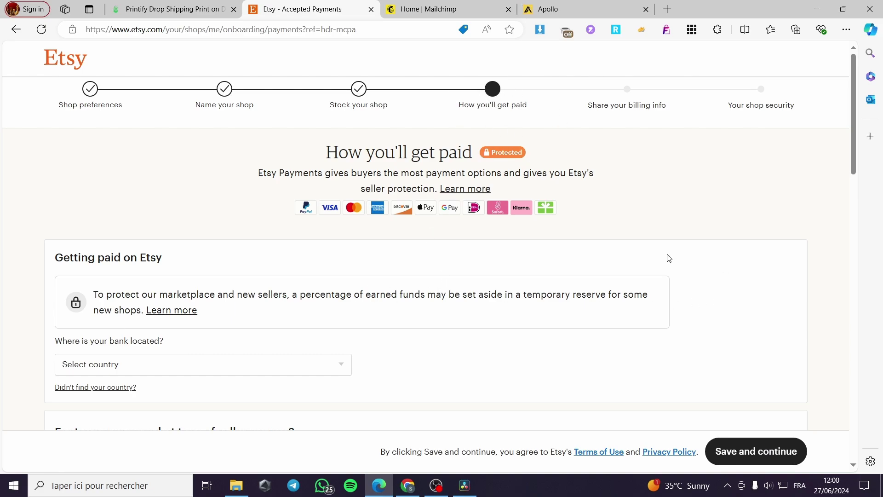
left_click(363, 87)
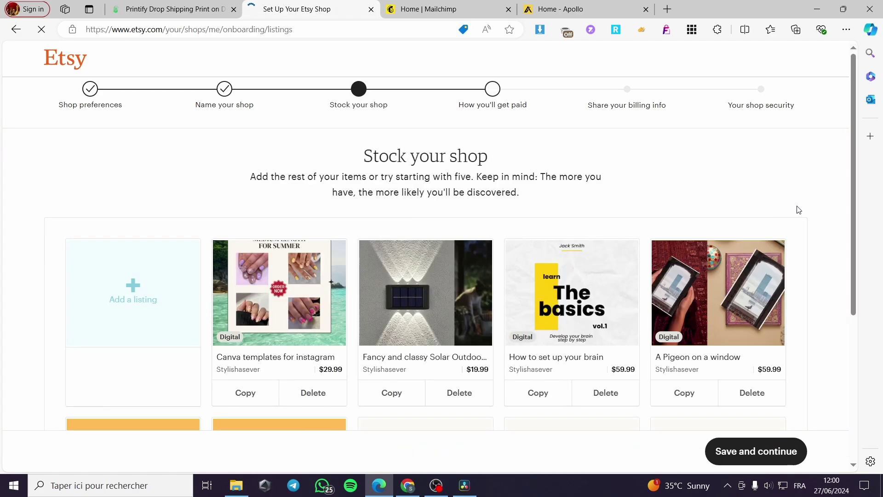
scroll(838, 175, "down", 5)
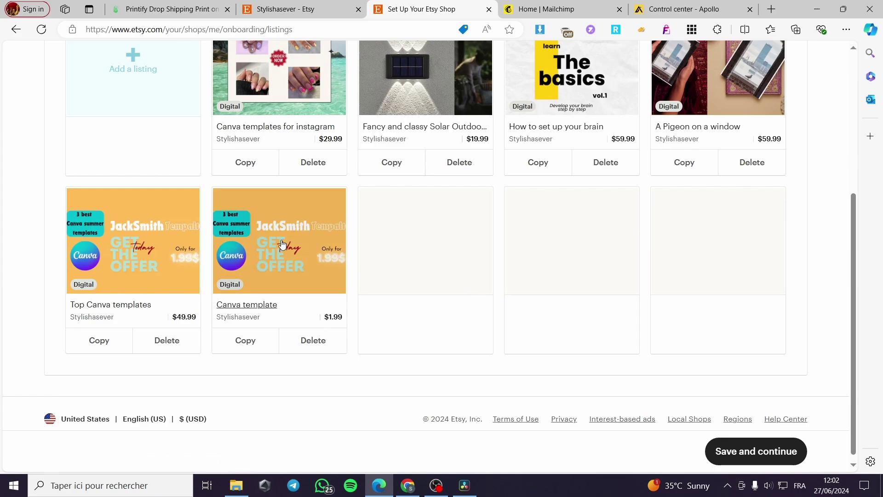
scroll(258, 306, "up", 5)
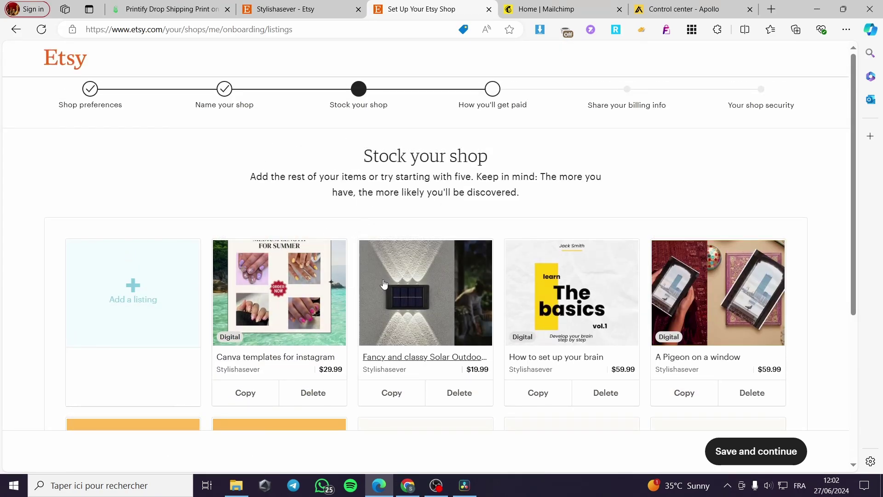
Return to Printify's product list and check the status of the Foxy Unisex Softstyle T-Shirt.
left_click(159, 5)
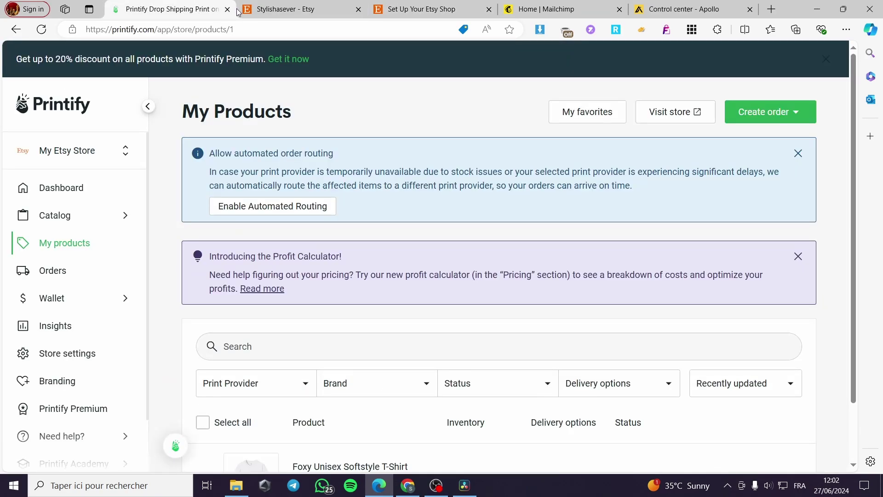
scroll(552, 345, "down", 2)
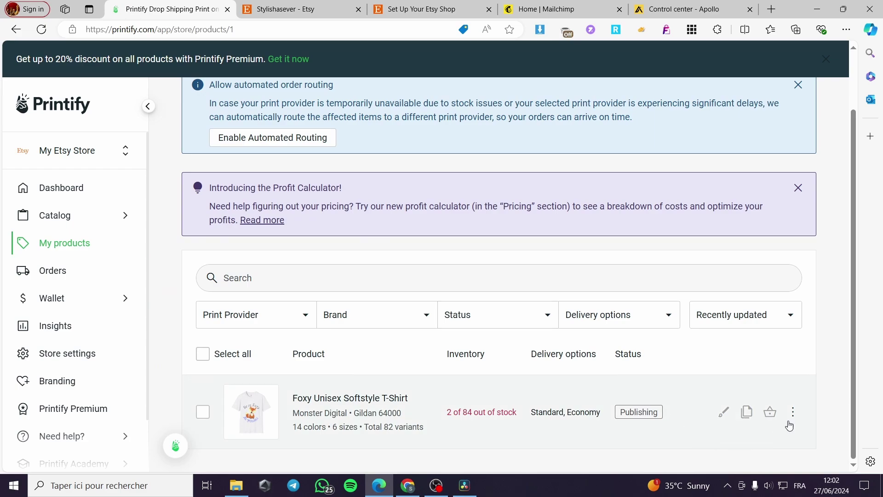
scroll(746, 396, "up", 2)
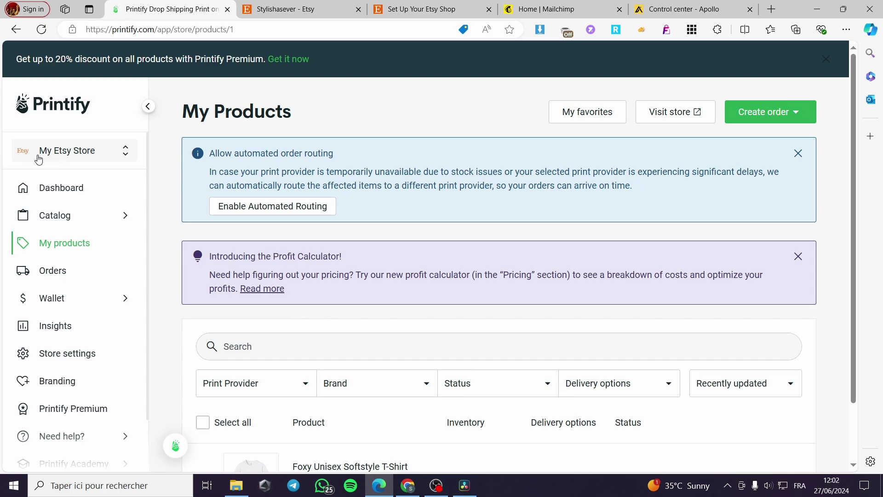
Visit the connected Etsy storefront from Printify and inspect the fox T-shirt listing among the shop's items.
left_click(669, 113)
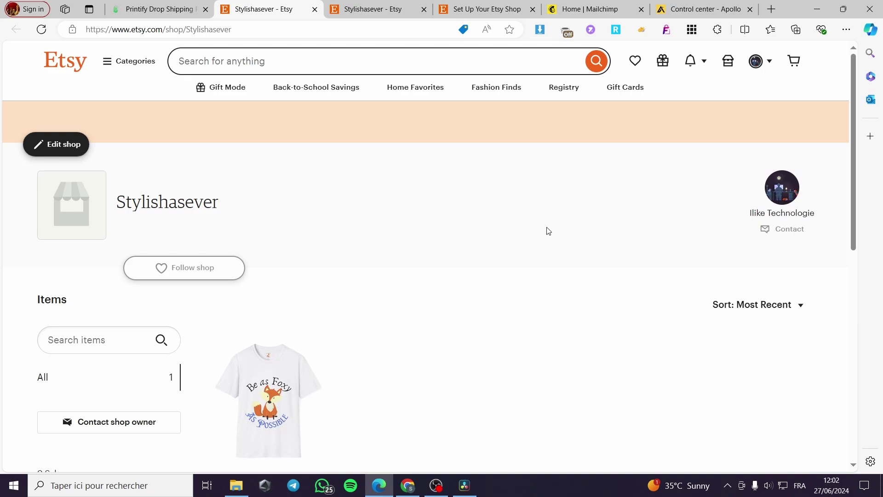
scroll(598, 235, "down", 2)
scroll(313, 350, "down", 2)
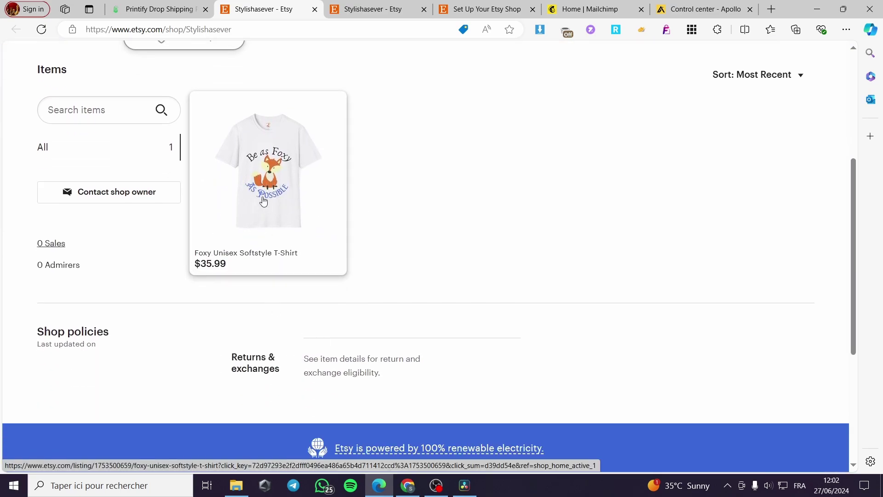
scroll(425, 307, "up", 1)
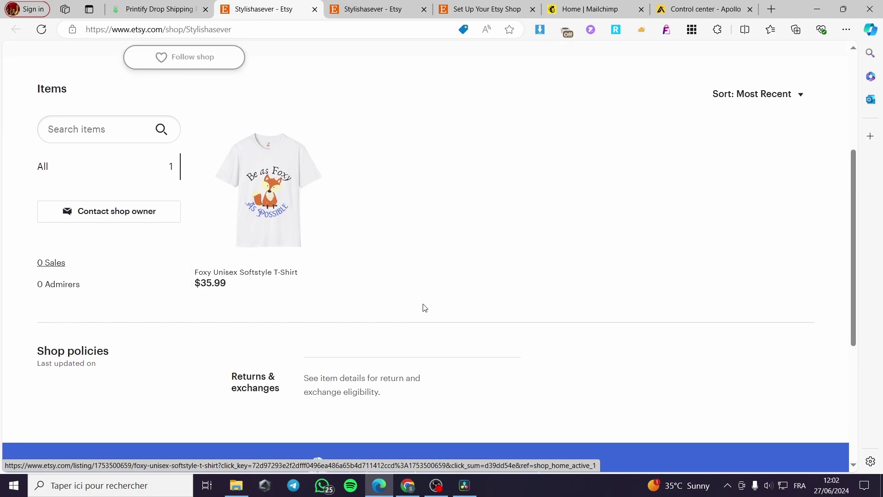
scroll(424, 308, "up", 3)
scroll(423, 312, "down", 3)
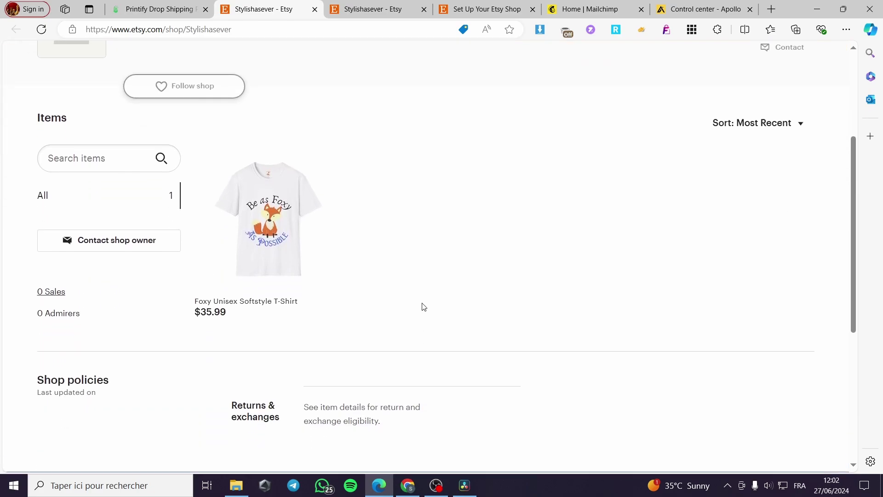